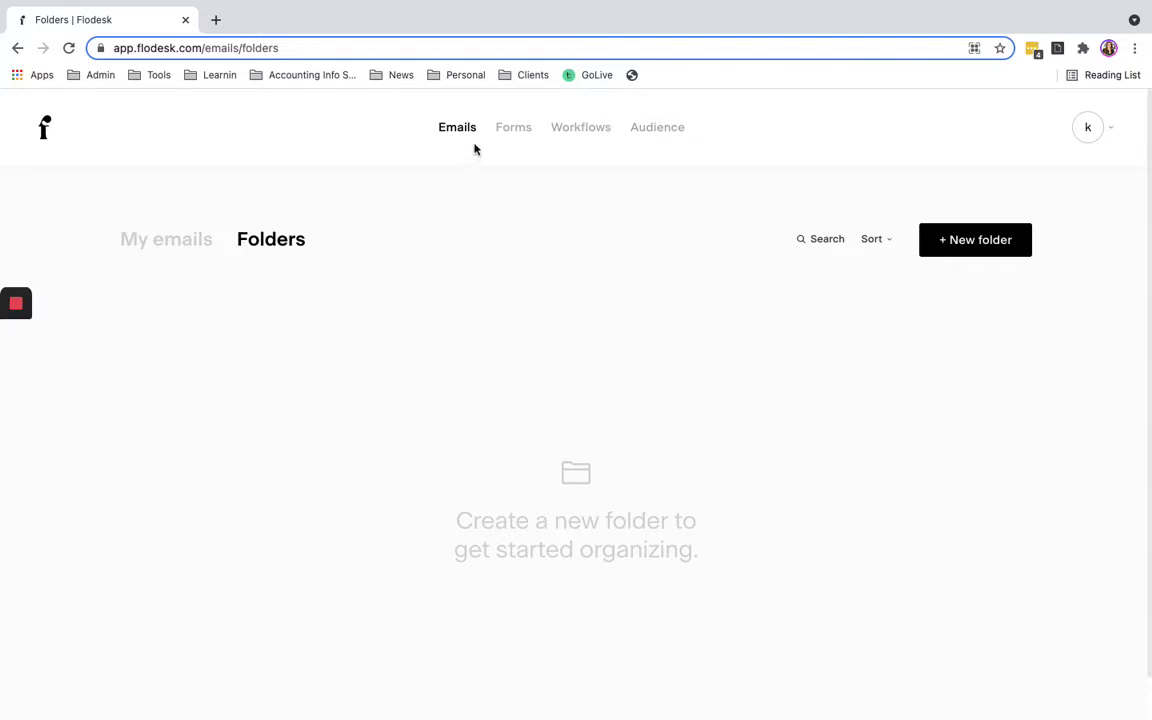
Step: Look over the Forms and Workflows pages, the audience's subscriber list and its segments
{"action": "left_click", "coordinate": [516, 131]}
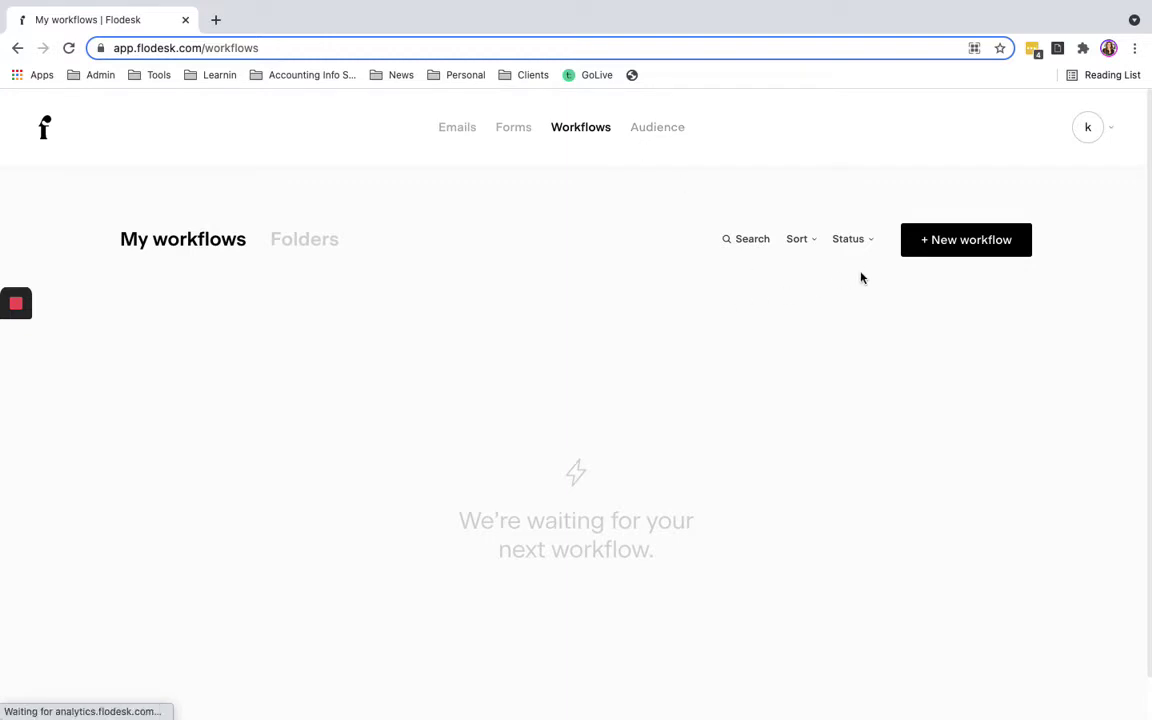
{"action": "left_click", "coordinate": [668, 141]}
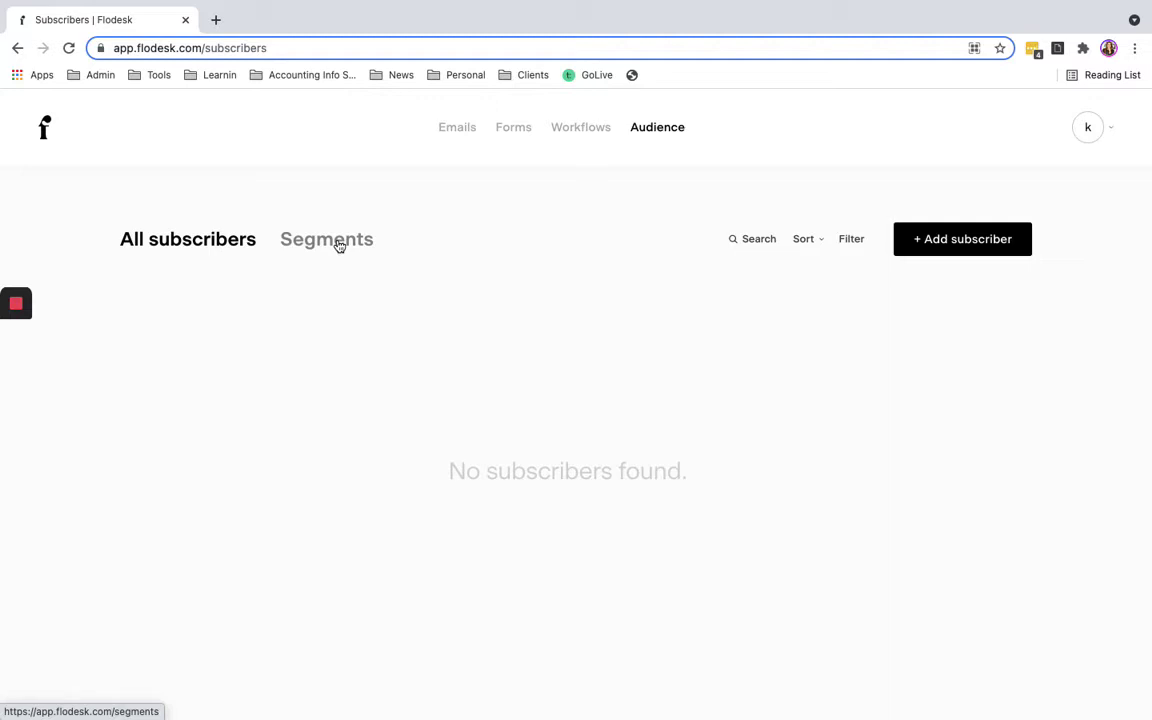
{"action": "left_click", "coordinate": [312, 244]}
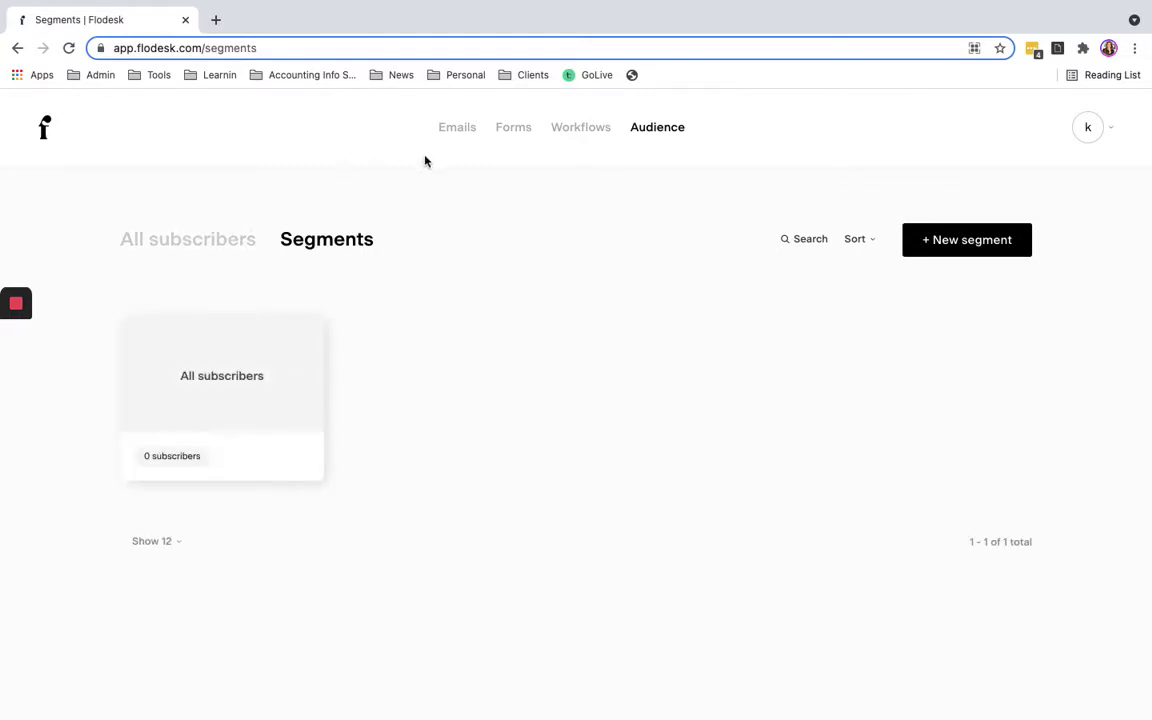
Step: Create a new email from the "Multi-part newsletter" template and open it for customizing
{"action": "left_click", "coordinate": [452, 130]}
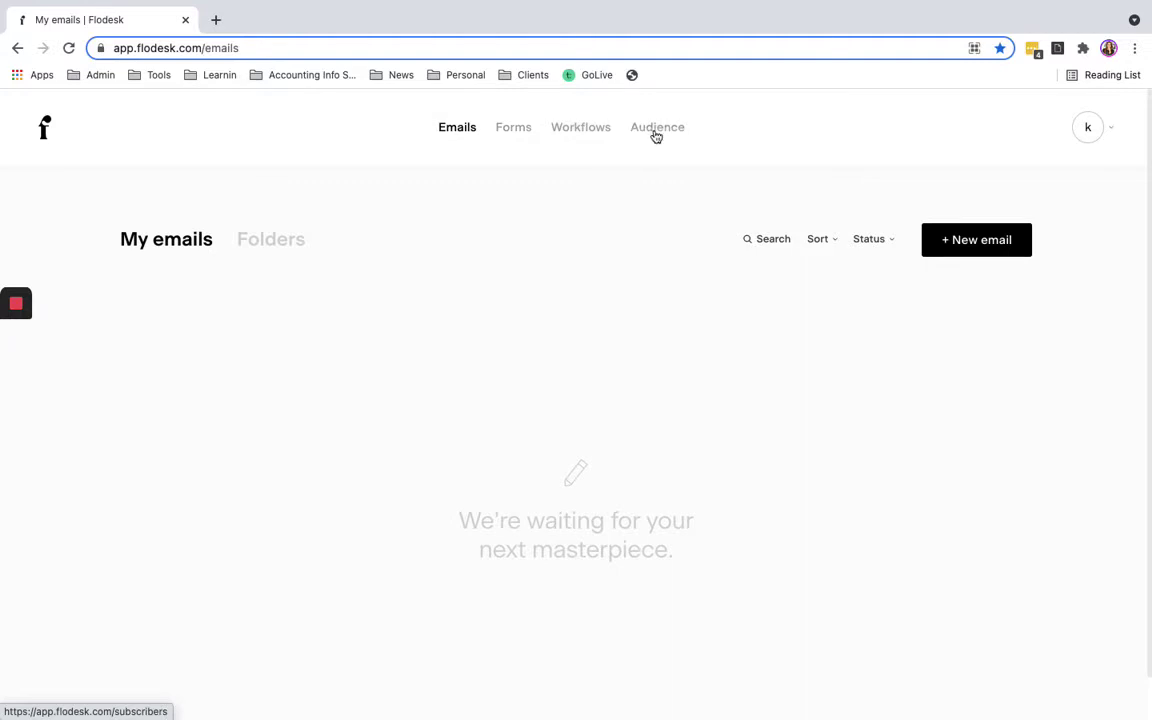
{"action": "left_click", "coordinate": [968, 249]}
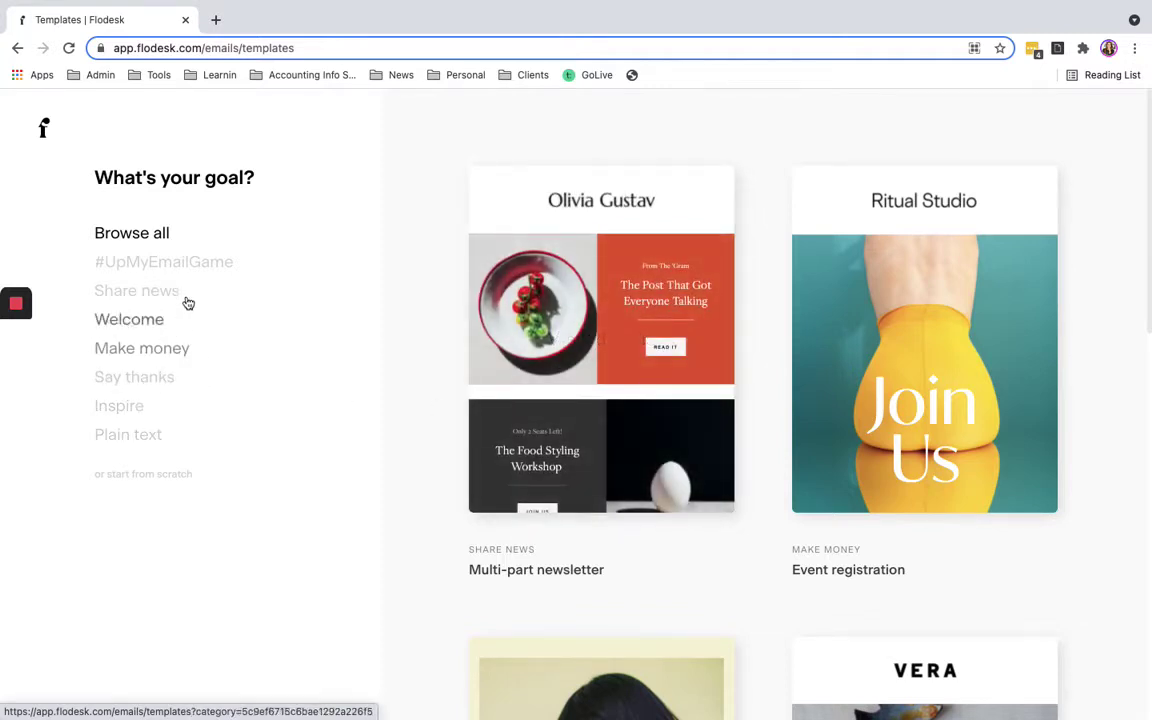
{"action": "scroll", "coordinate": [771, 440], "scroll_direction": "down", "scroll_amount": 3}
{"action": "scroll", "coordinate": [771, 443], "scroll_direction": "down", "scroll_amount": 8}
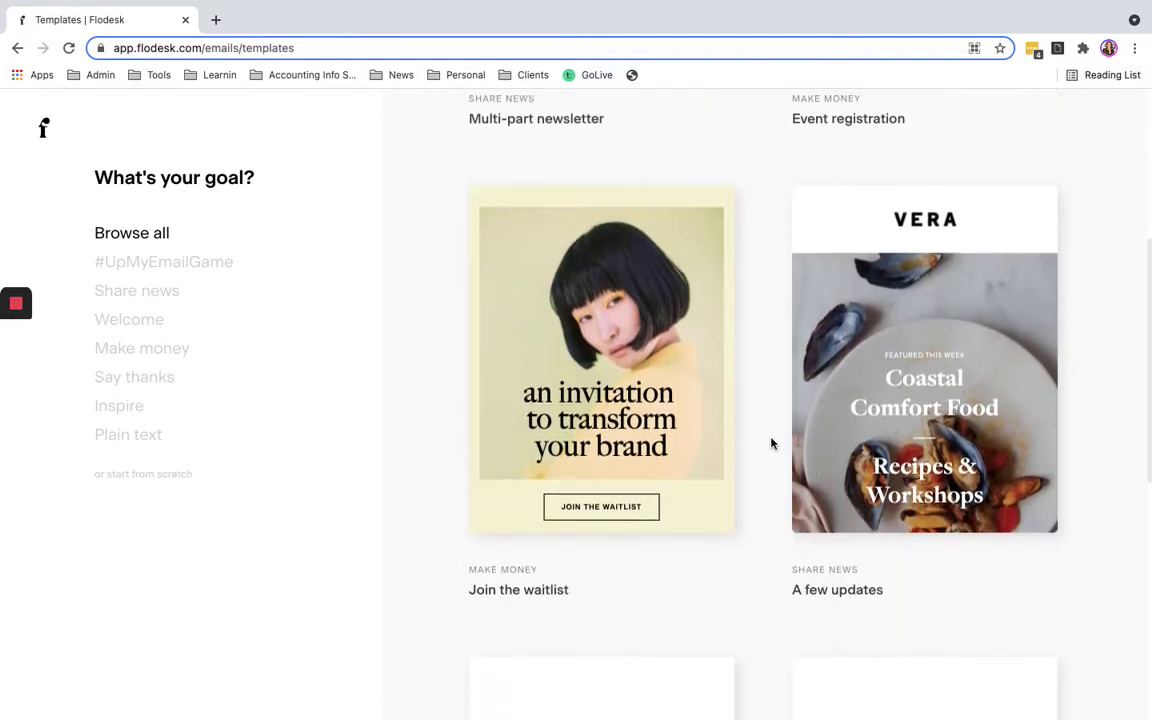
{"action": "scroll", "coordinate": [771, 443], "scroll_direction": "up", "scroll_amount": 10}
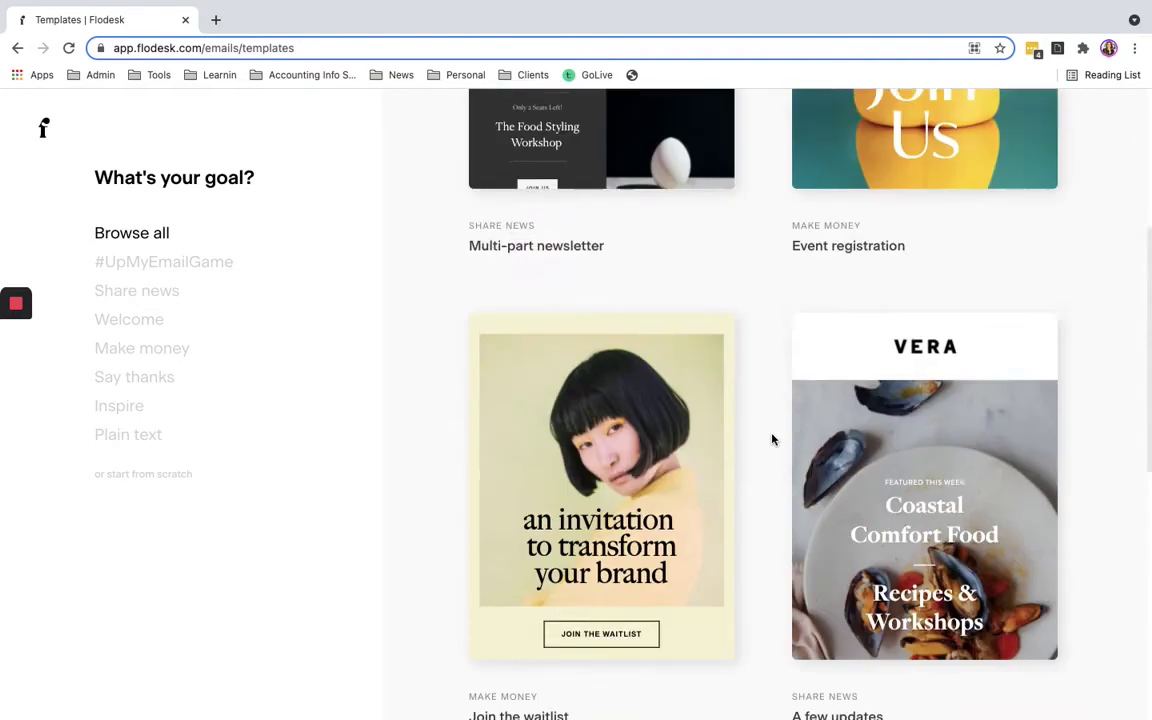
{"action": "mouse_move", "coordinate": [589, 481]}
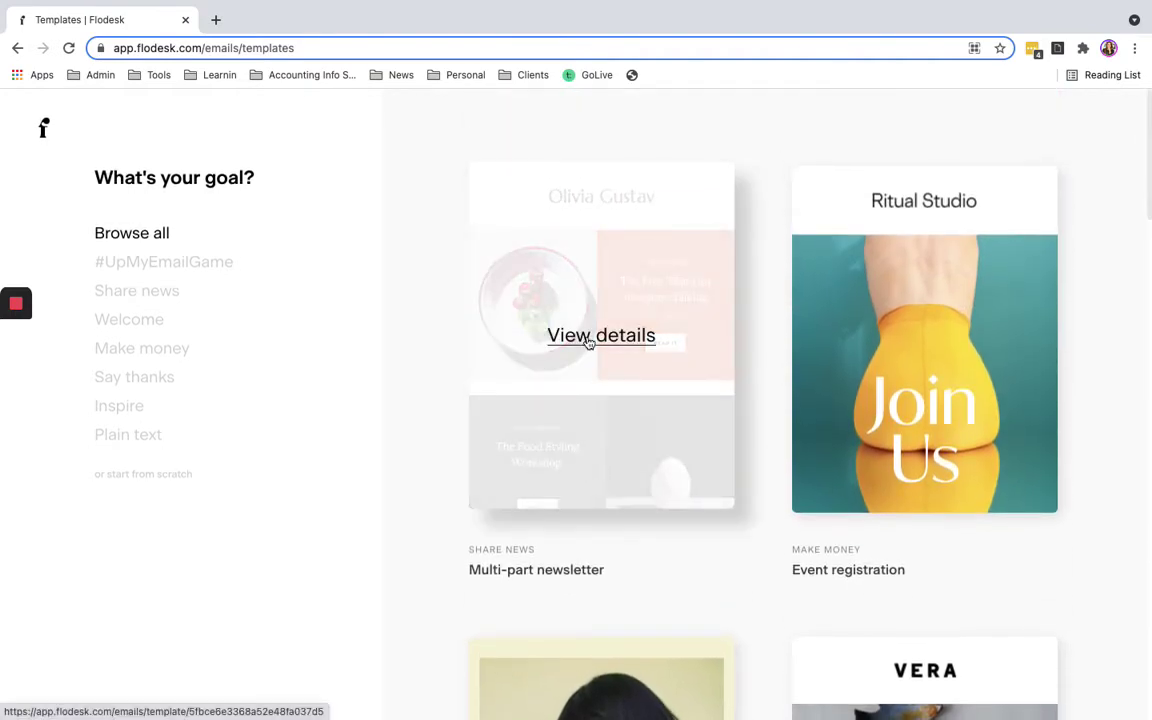
{"action": "left_click", "coordinate": [584, 334]}
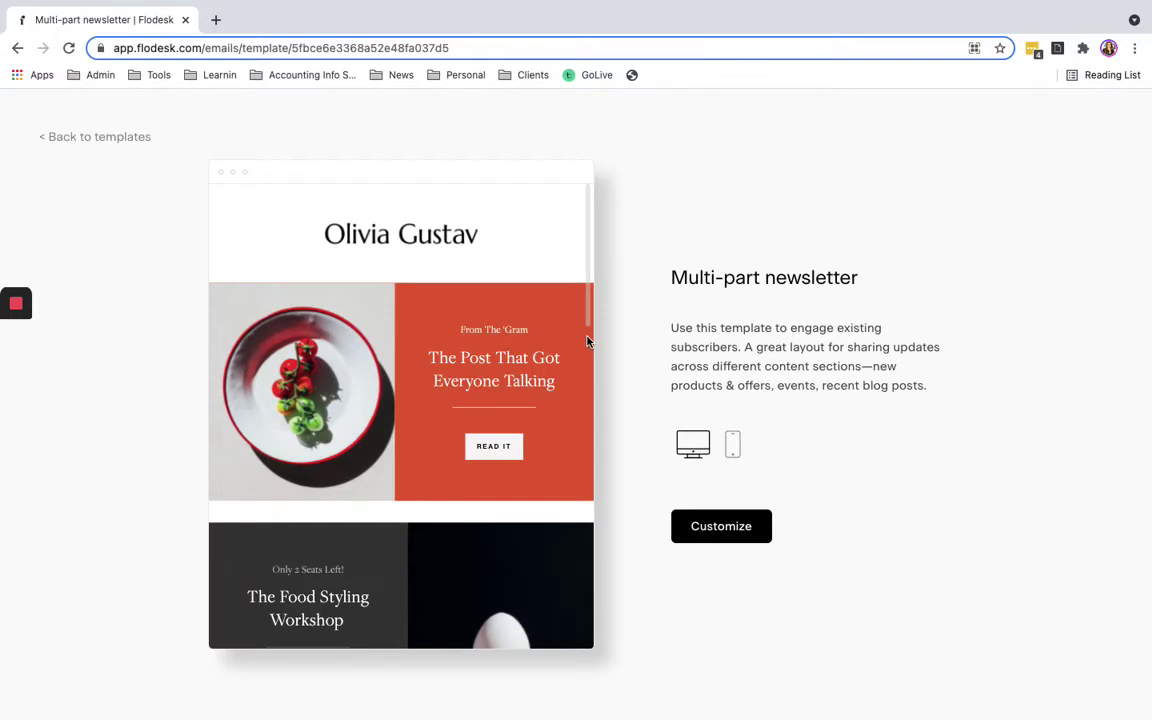
{"action": "left_click", "coordinate": [714, 533]}
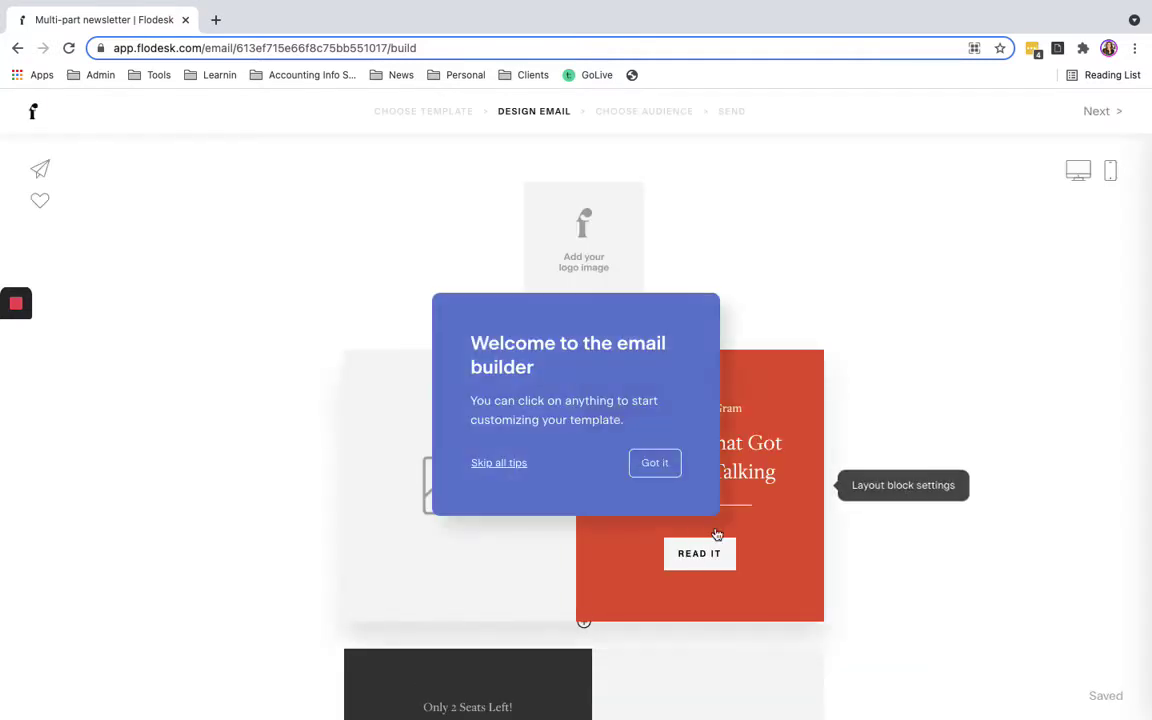
Step: Dismiss the email builder's welcome tip and look through the newsletter's content blocks
{"action": "left_click", "coordinate": [655, 464]}
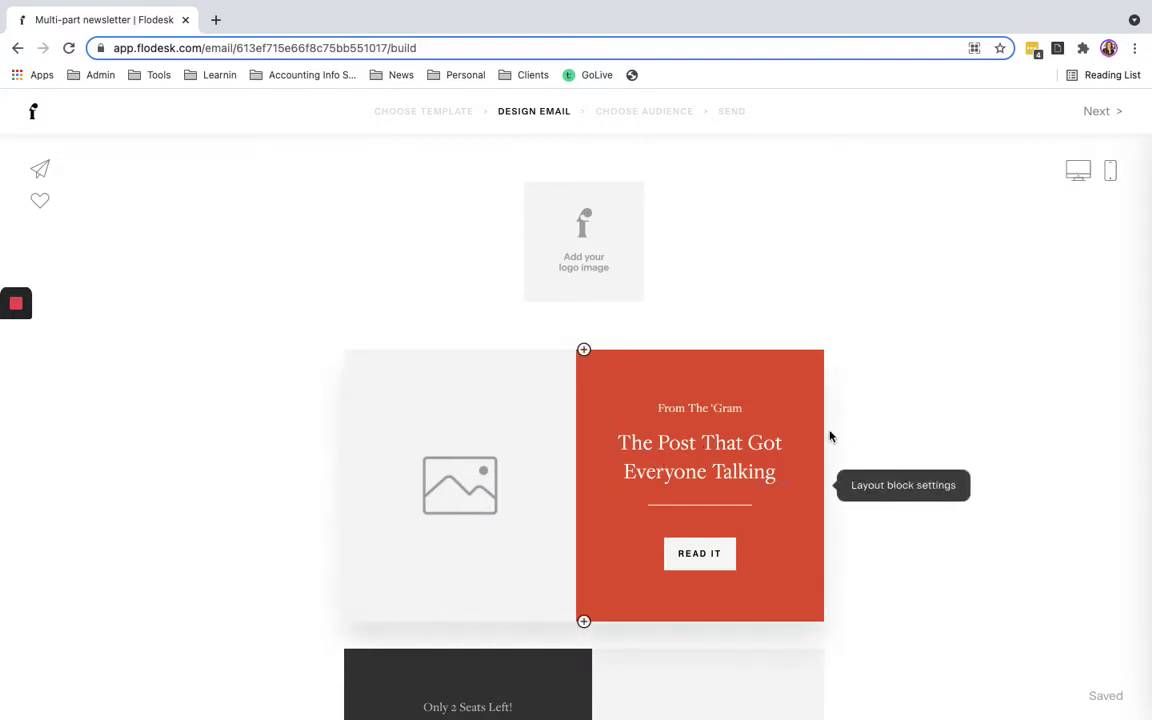
{"action": "scroll", "coordinate": [829, 442], "scroll_direction": "down", "scroll_amount": 3}
{"action": "scroll", "coordinate": [829, 442], "scroll_direction": "down", "scroll_amount": 5}
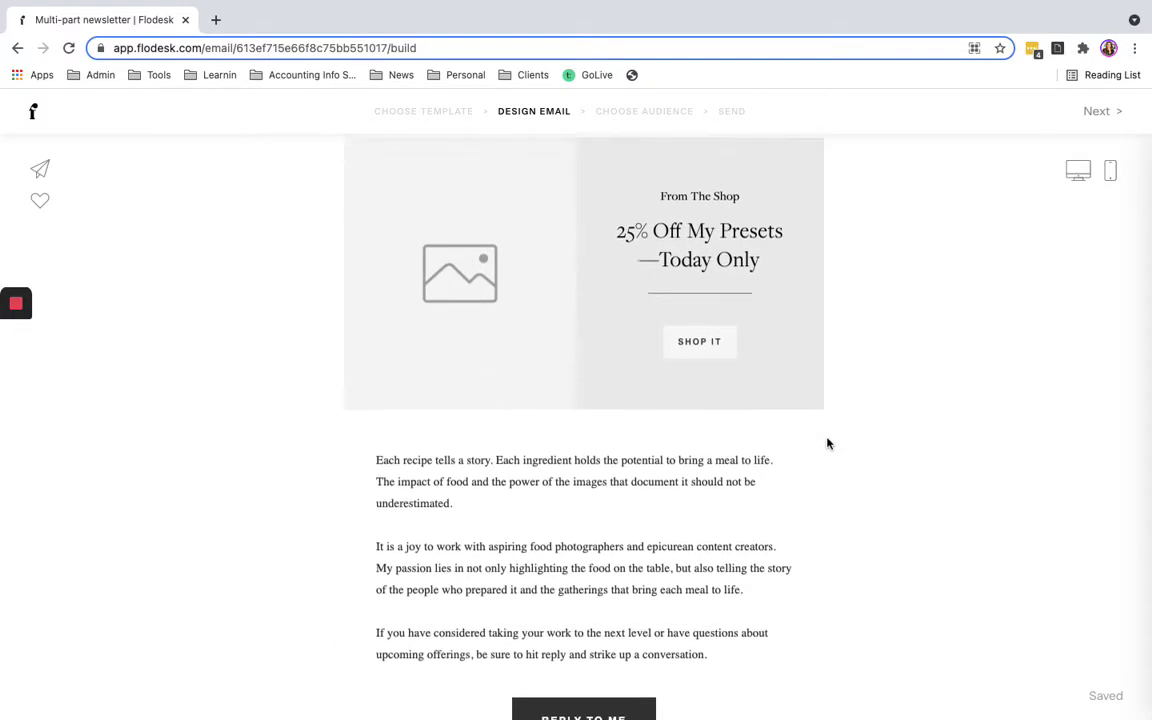
{"action": "scroll", "coordinate": [826, 442], "scroll_direction": "up", "scroll_amount": 9}
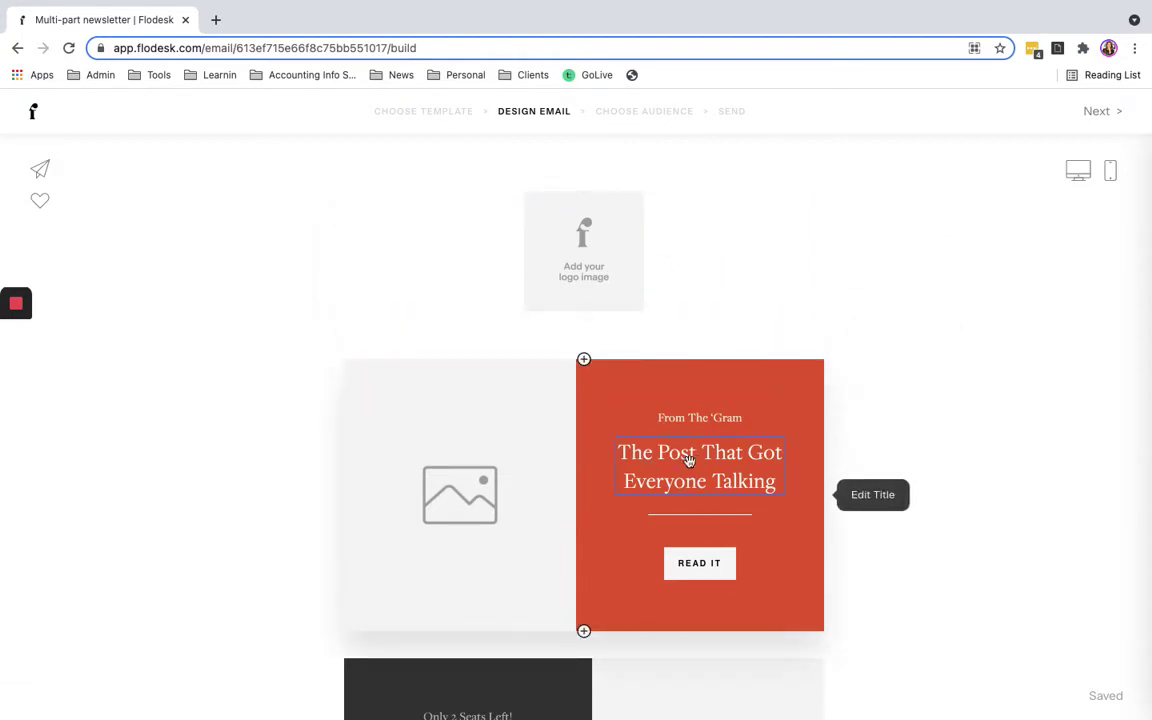
Step: Skip all builder tips and check the settings of the spacer, logo and first layout blocks and the block types that can be added
{"action": "left_click", "coordinate": [680, 333]}
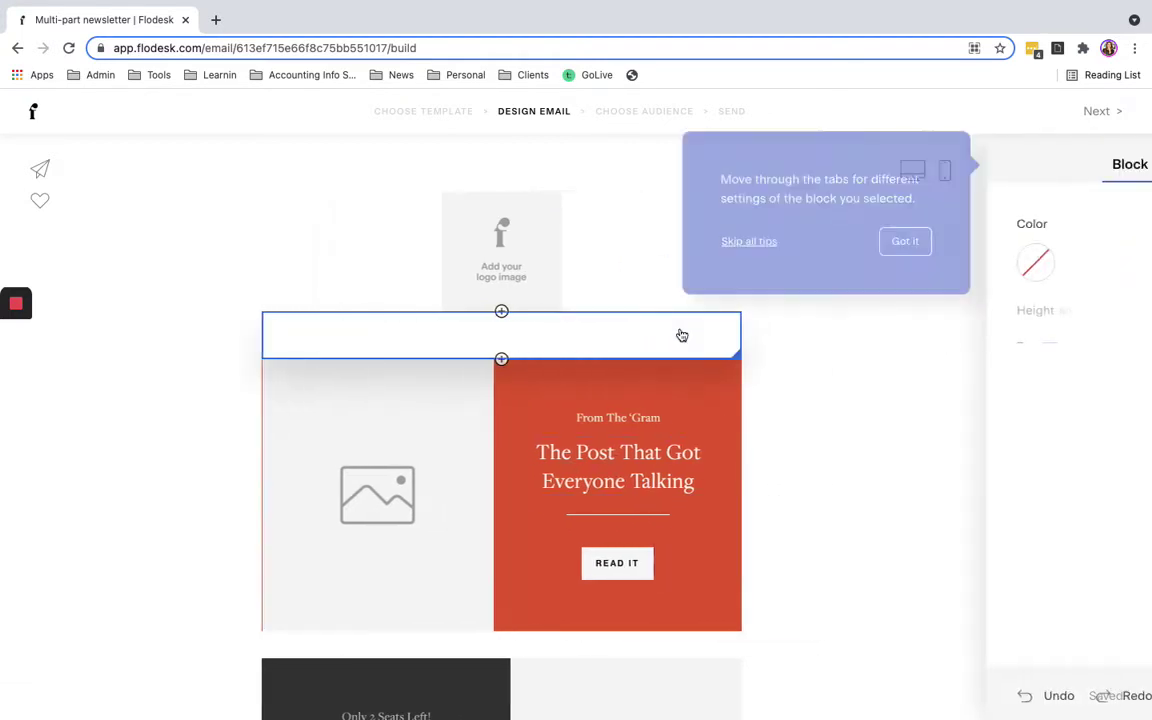
{"action": "left_click", "coordinate": [783, 242]}
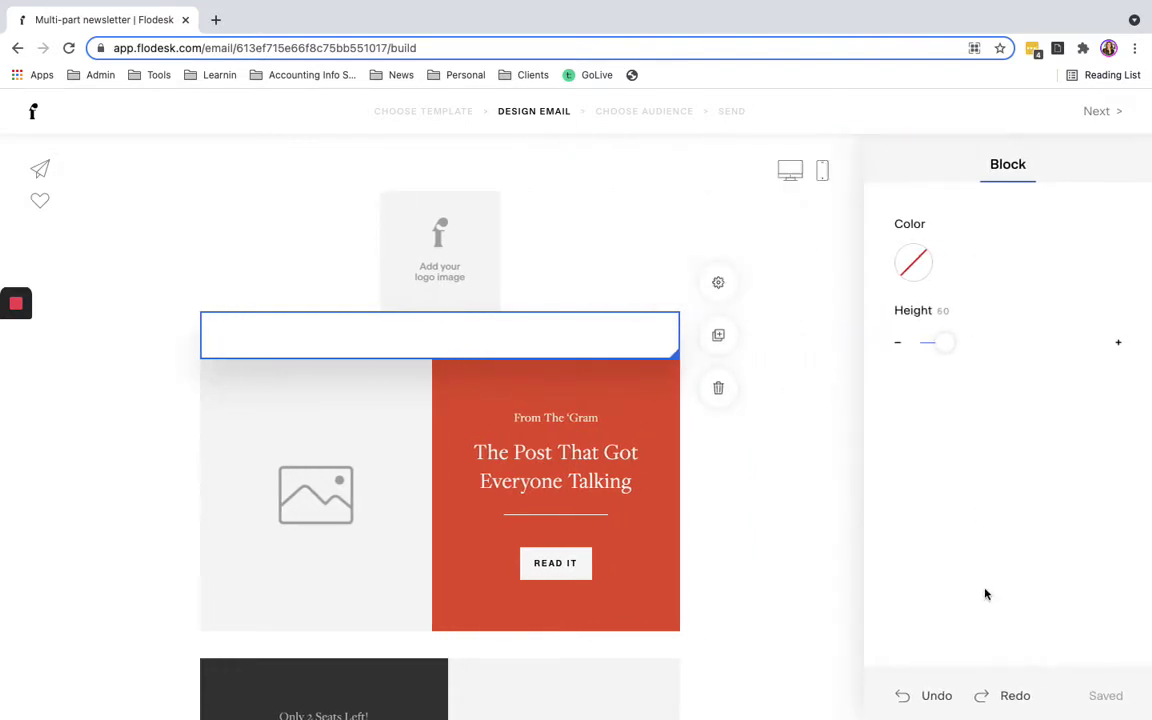
{"action": "left_click", "coordinate": [527, 265]}
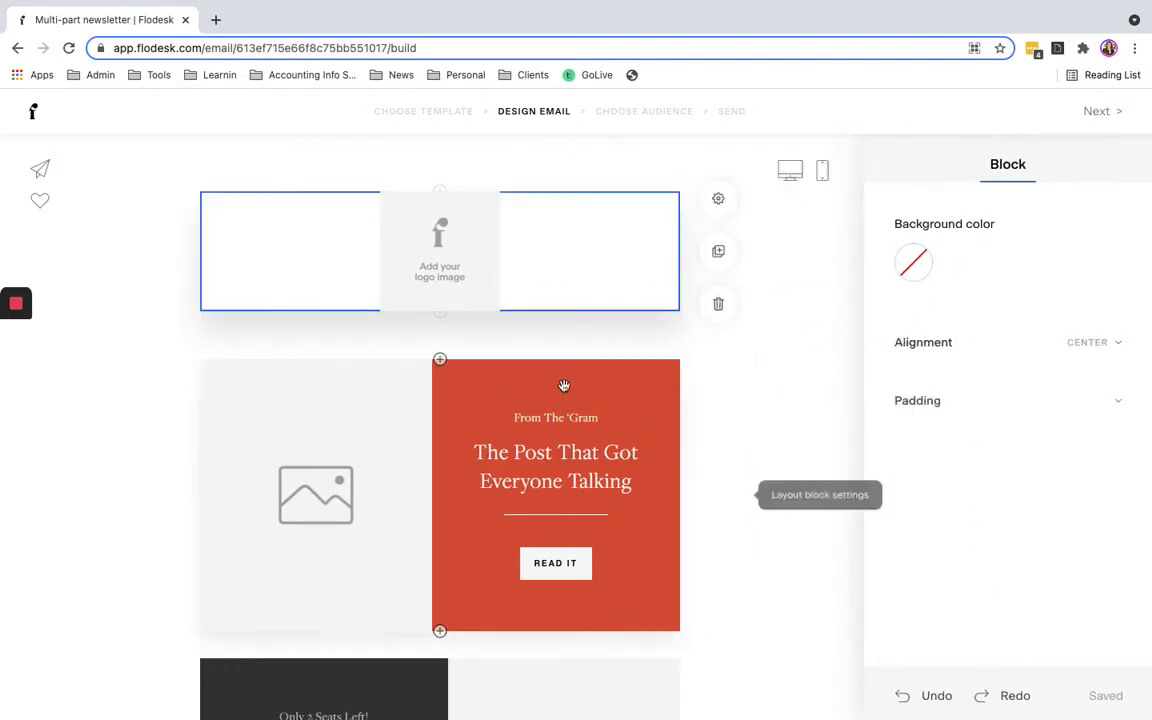
{"action": "left_click", "coordinate": [564, 386]}
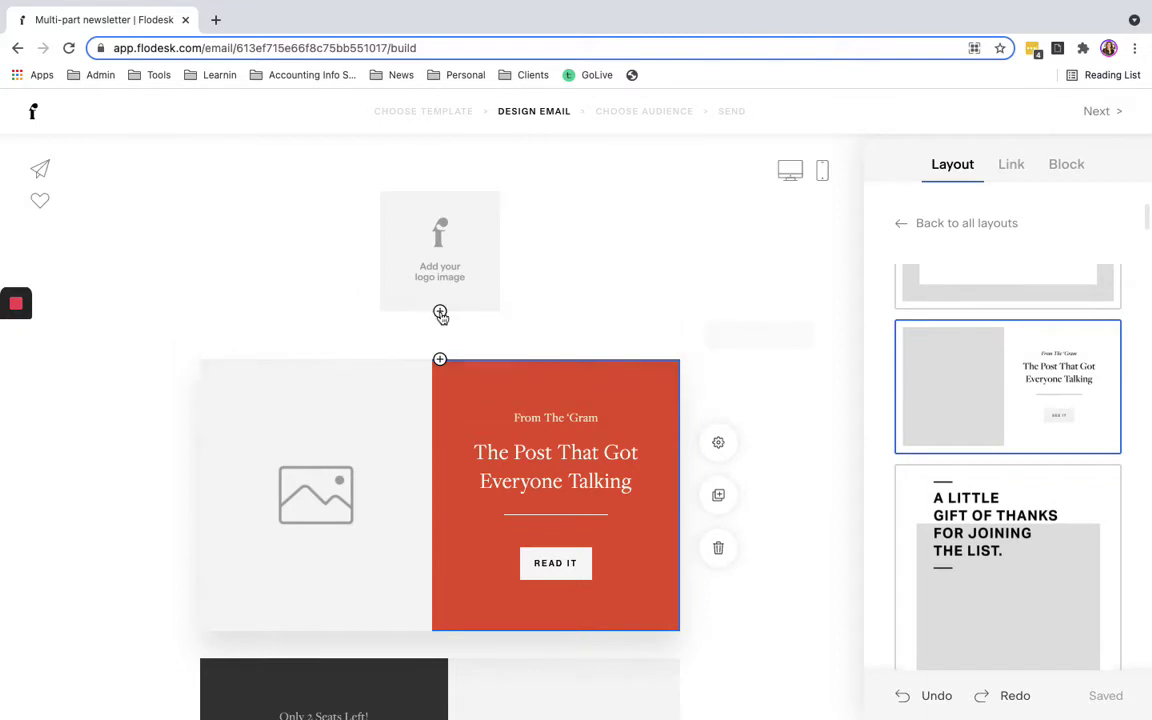
{"action": "left_click", "coordinate": [440, 358]}
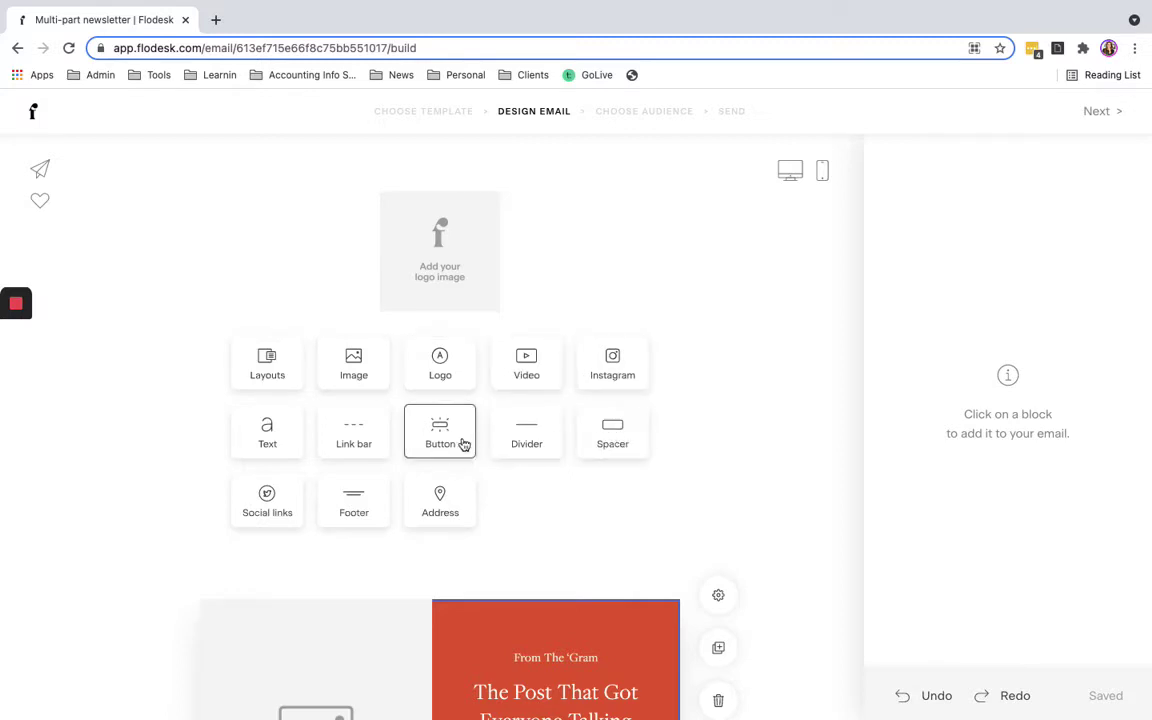
{"action": "left_click", "coordinate": [720, 456]}
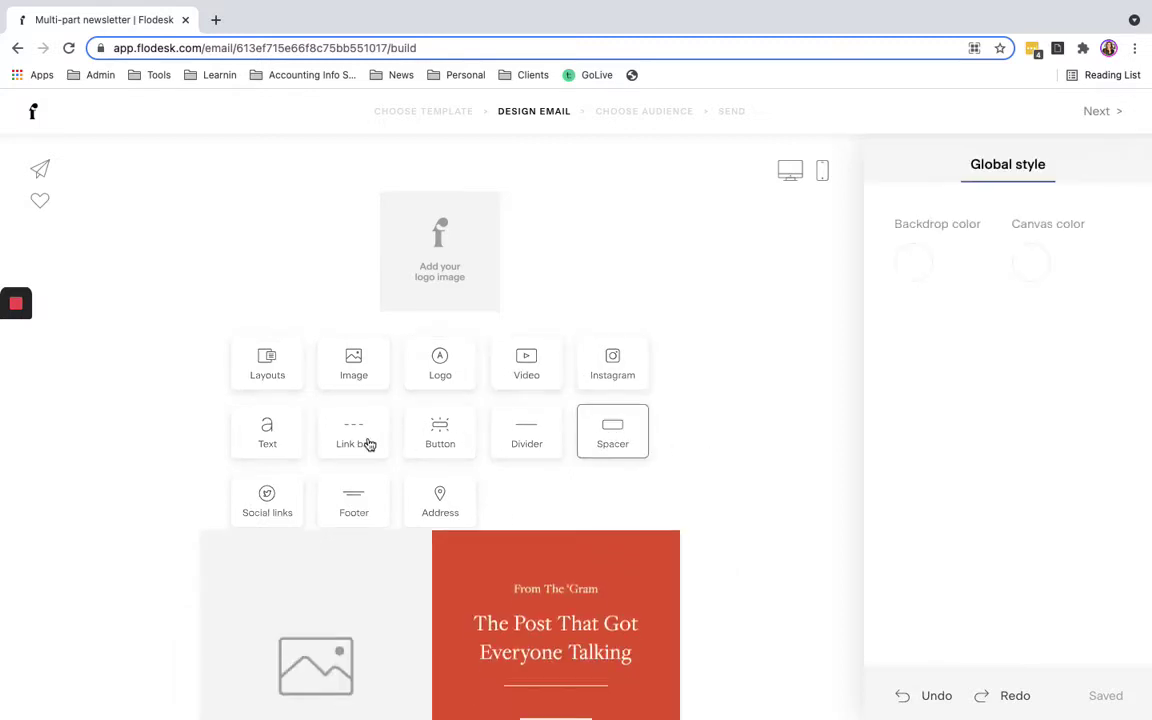
Step: Change the second line of the red block's title to "Eygouhoing"
{"action": "scroll", "coordinate": [357, 434], "scroll_direction": "down", "scroll_amount": 1}
{"action": "left_click", "coordinate": [556, 306]}
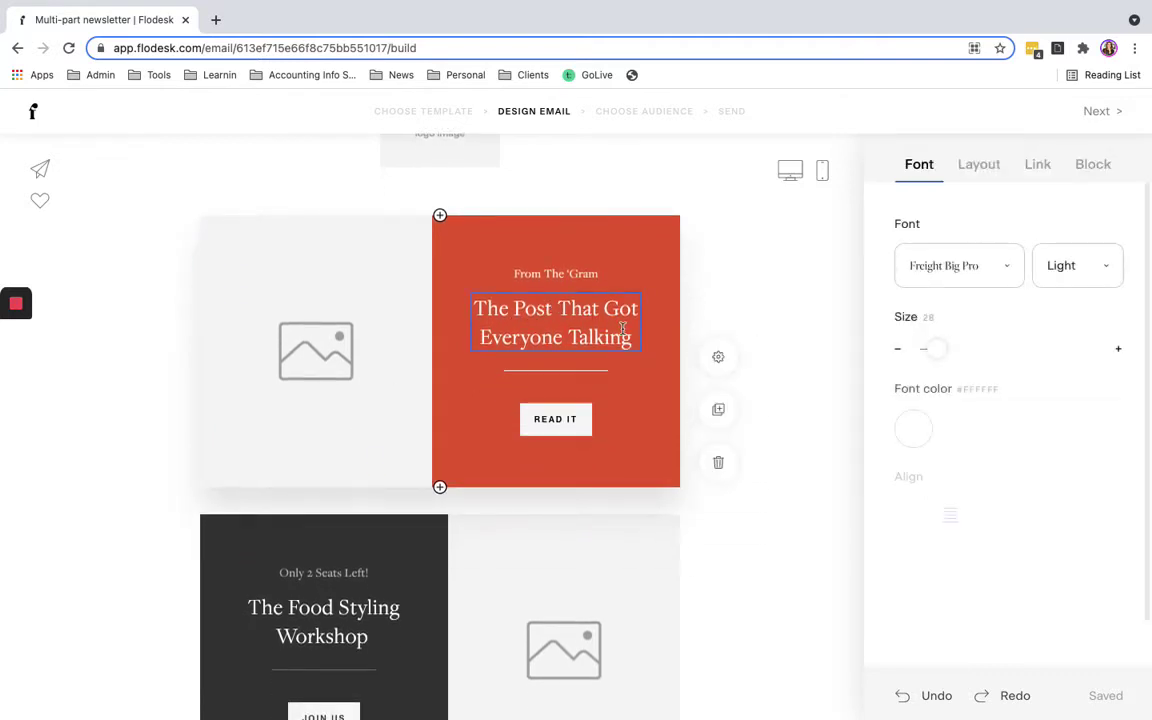
{"action": "left_click_drag", "start_coordinate": [604, 337], "coordinate": [497, 325]}
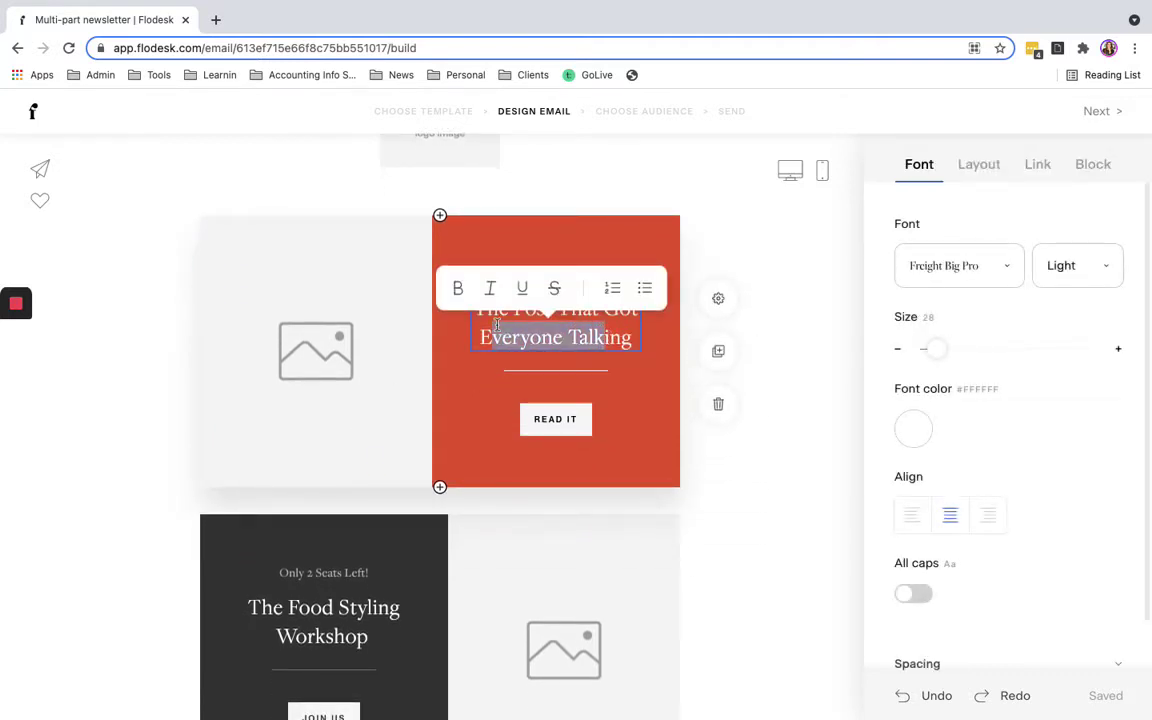
{"action": "type", "text": "ygouho"}
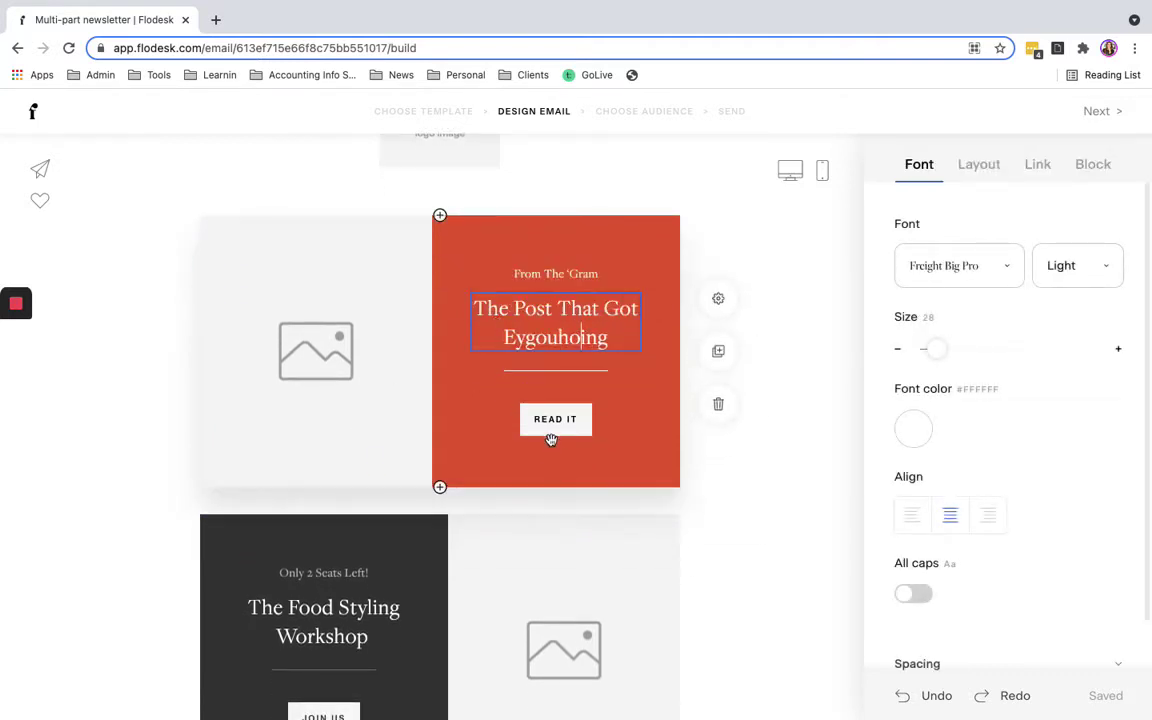
Step: Check the link settings for the READ IT button and the image options of the placeholder beside it
{"action": "scroll", "coordinate": [551, 440], "scroll_direction": "down", "scroll_amount": 1}
{"action": "left_click", "coordinate": [550, 418]}
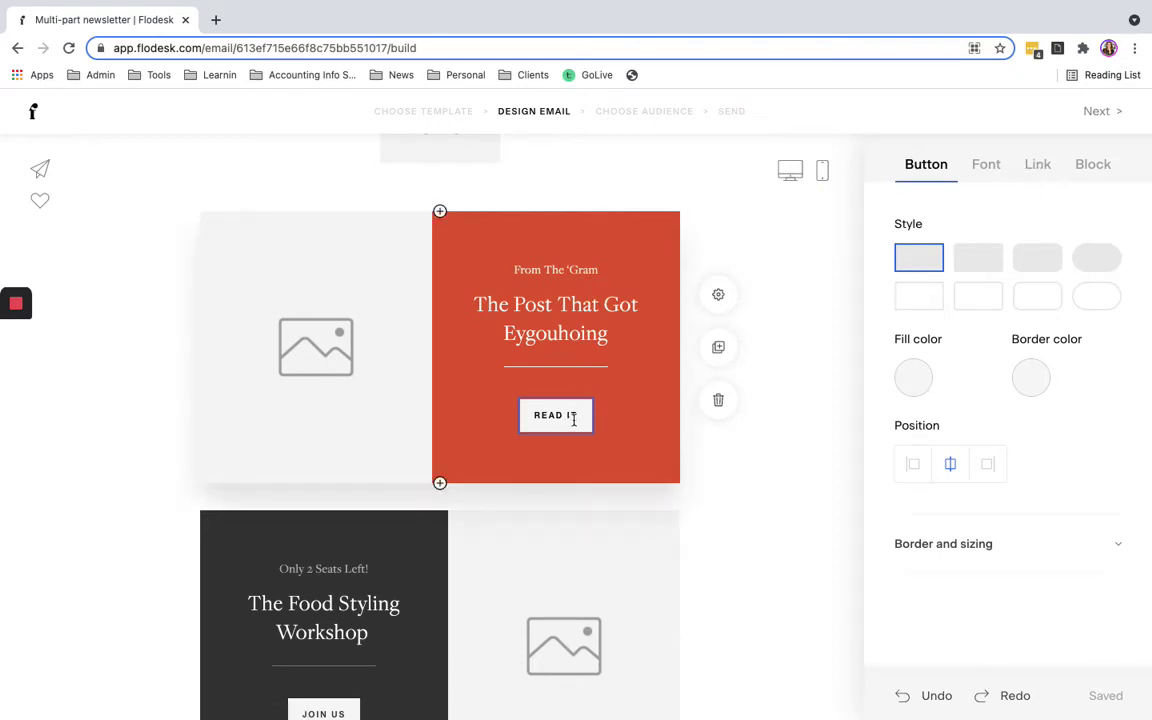
{"action": "left_click", "coordinate": [1037, 164]}
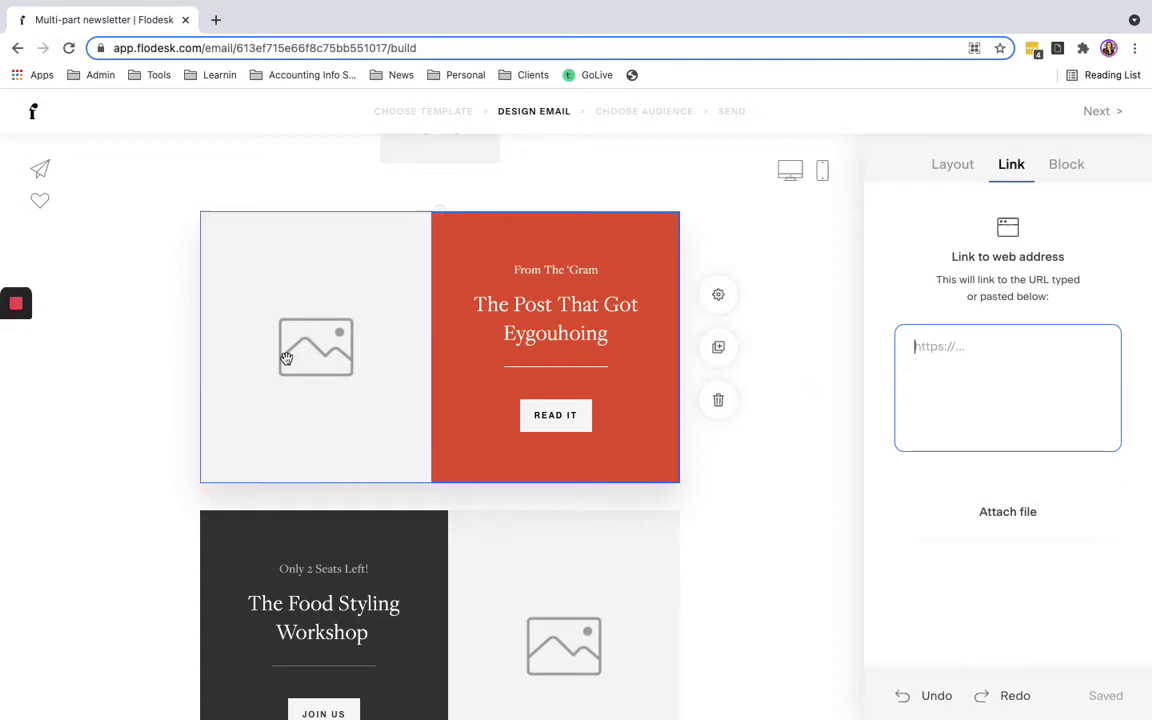
{"action": "left_click", "coordinate": [345, 334]}
Step: Look through the remaining newsletter blocks down to the reply button and sign-off
{"action": "scroll", "coordinate": [346, 335], "scroll_direction": "down", "scroll_amount": 5}
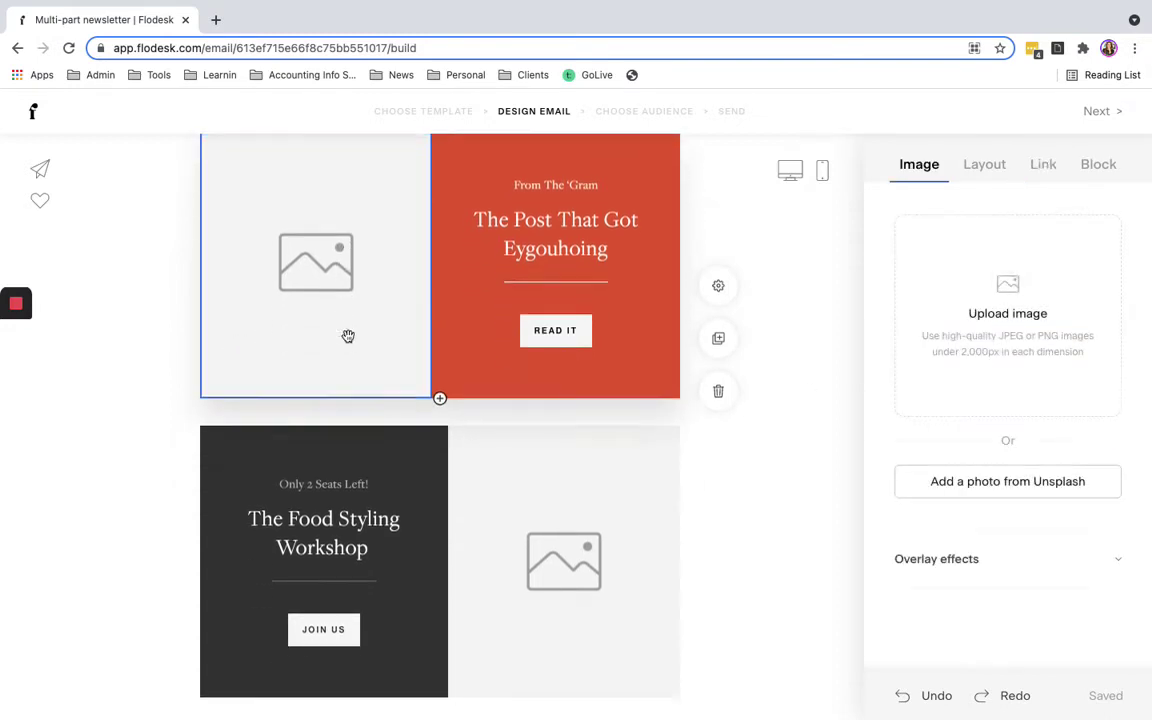
{"action": "scroll", "coordinate": [347, 336], "scroll_direction": "down", "scroll_amount": 1}
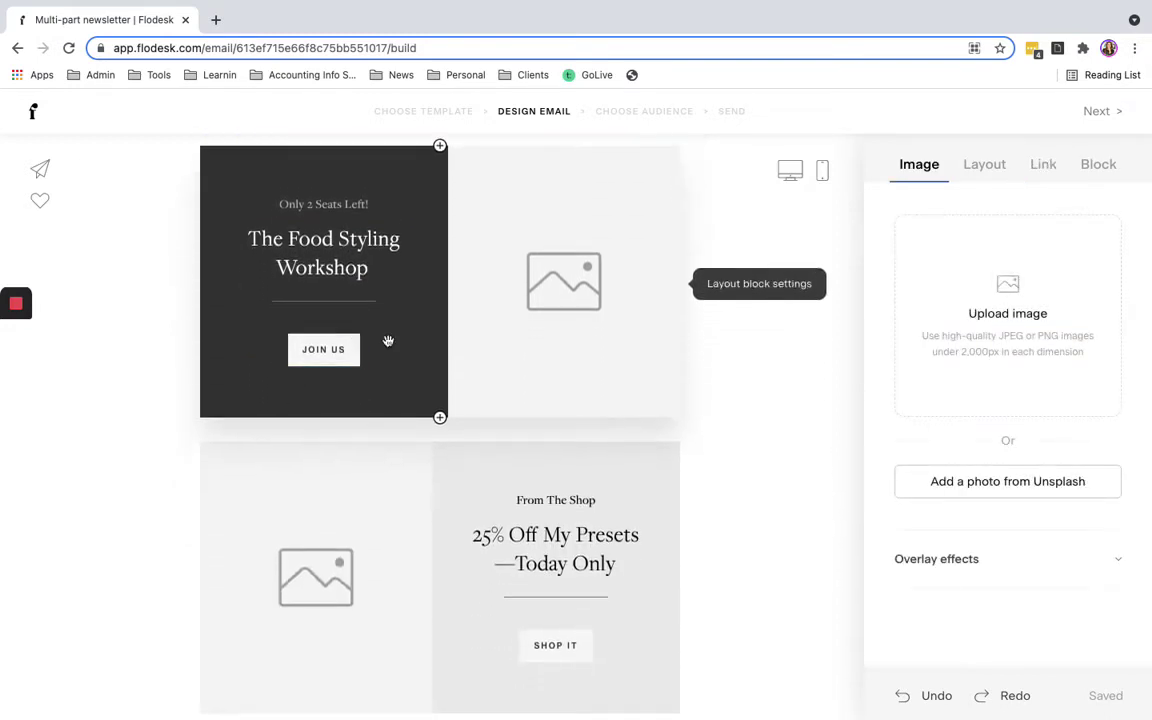
{"action": "scroll", "coordinate": [440, 360], "scroll_direction": "down", "scroll_amount": 2}
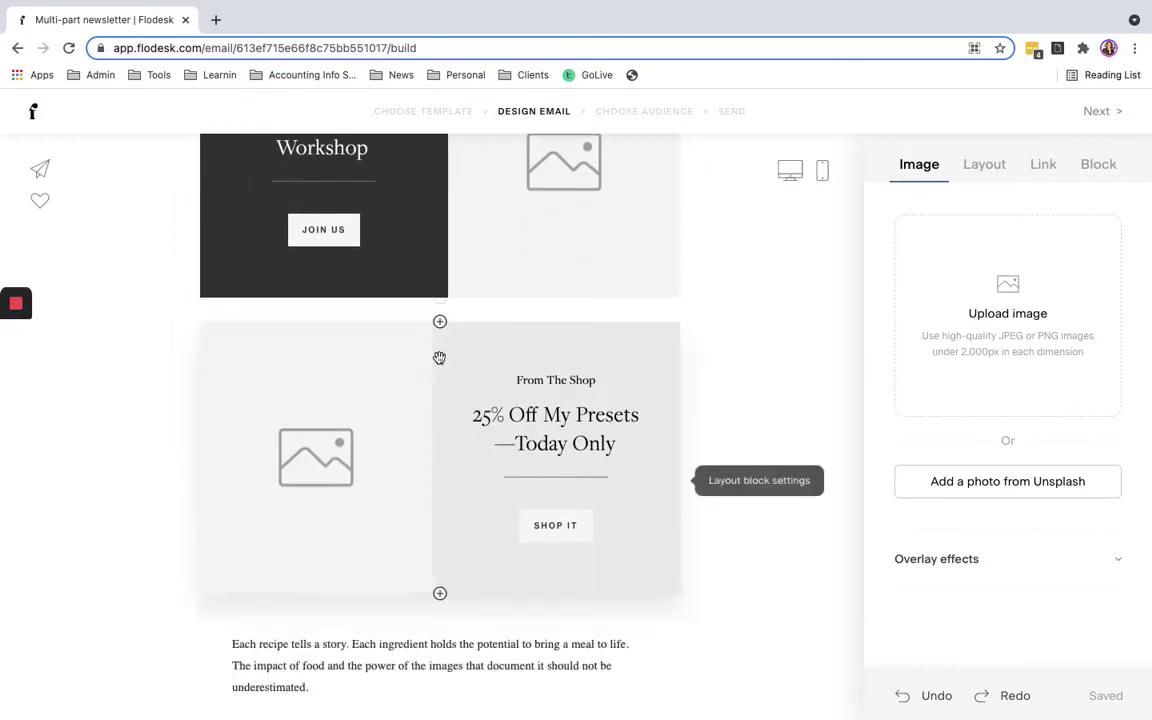
{"action": "scroll", "coordinate": [450, 365], "scroll_direction": "down", "scroll_amount": 2}
{"action": "scroll", "coordinate": [452, 366], "scroll_direction": "down", "scroll_amount": 3}
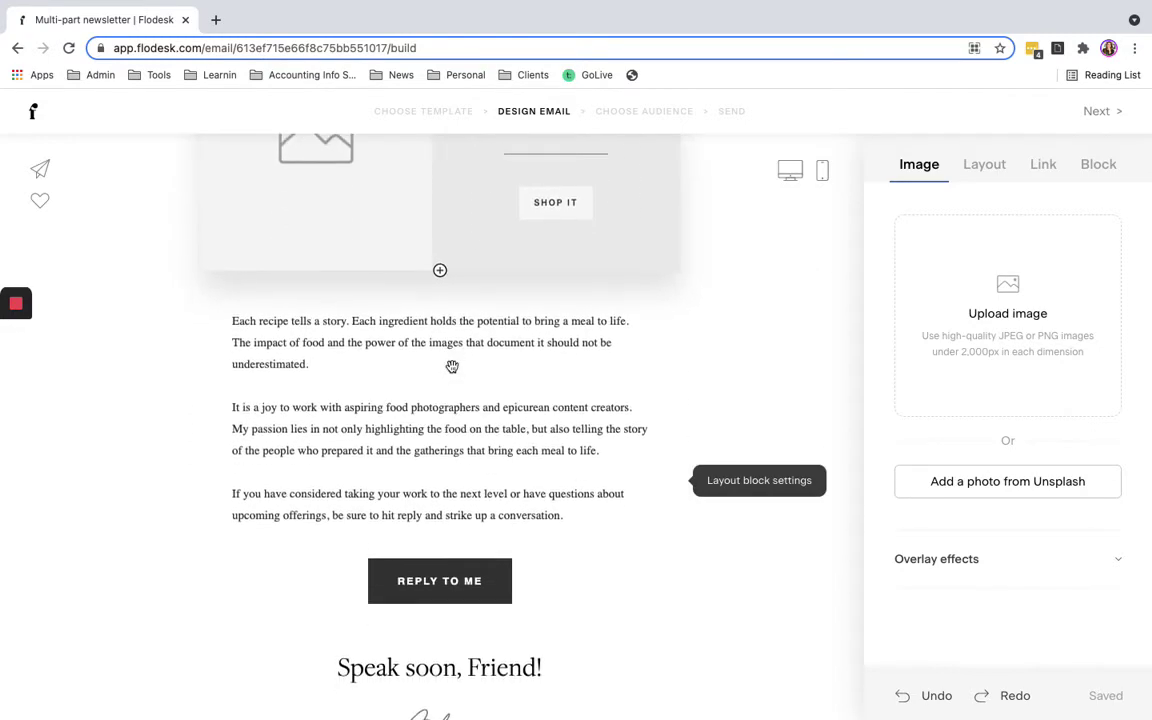
Step: Insert a layout block above the red "From The 'Gram" block, using the handwritten introduction layout with an arrow and image
{"action": "scroll", "coordinate": [452, 366], "scroll_direction": "up", "scroll_amount": 10}
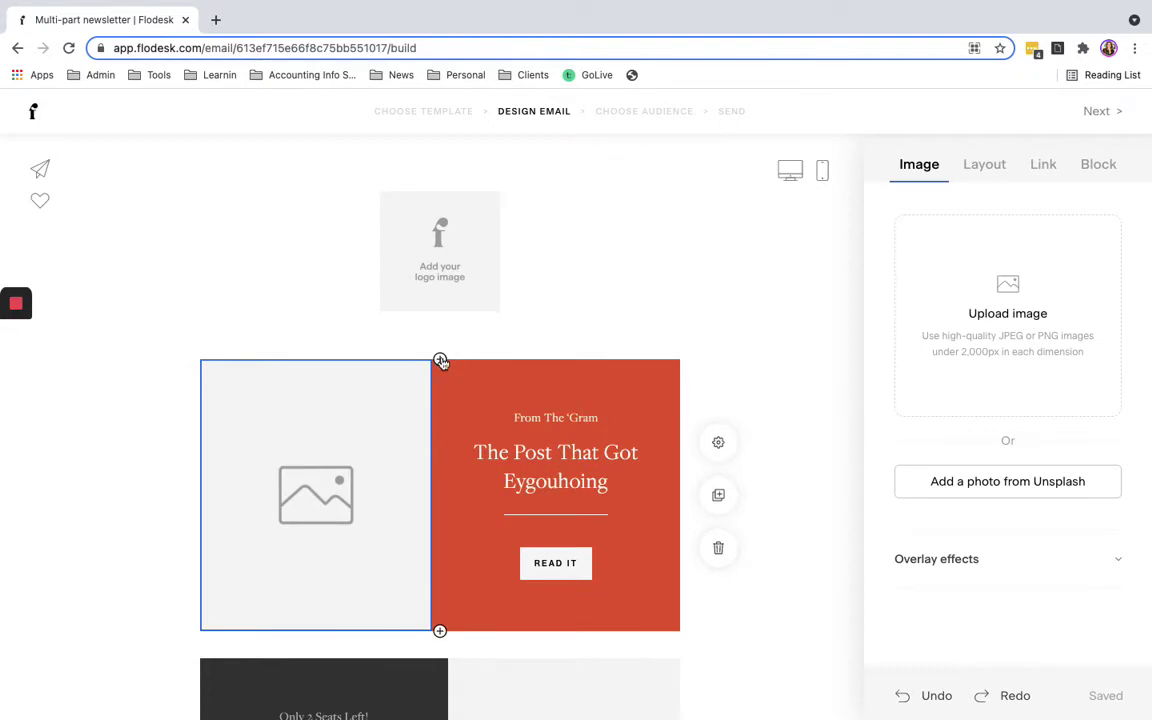
{"action": "left_click", "coordinate": [440, 358]}
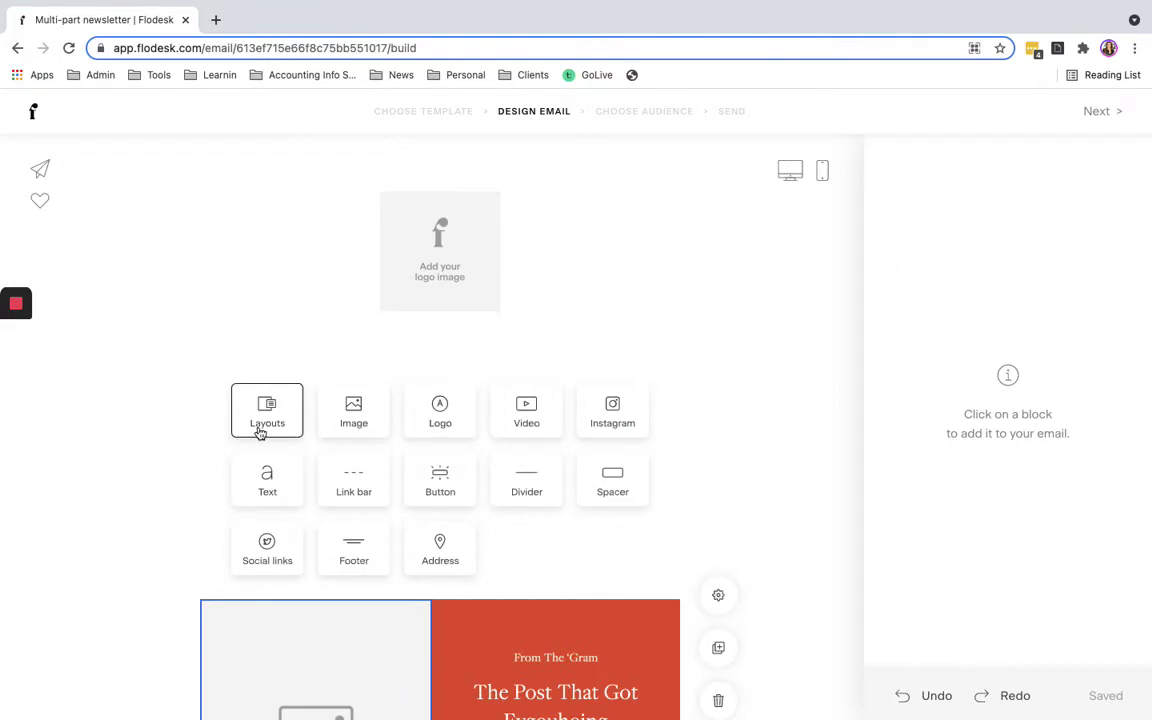
{"action": "left_click", "coordinate": [262, 428]}
{"action": "scroll", "coordinate": [1085, 339], "scroll_direction": "down", "scroll_amount": 3}
{"action": "scroll", "coordinate": [1109, 446], "scroll_direction": "down", "scroll_amount": 3}
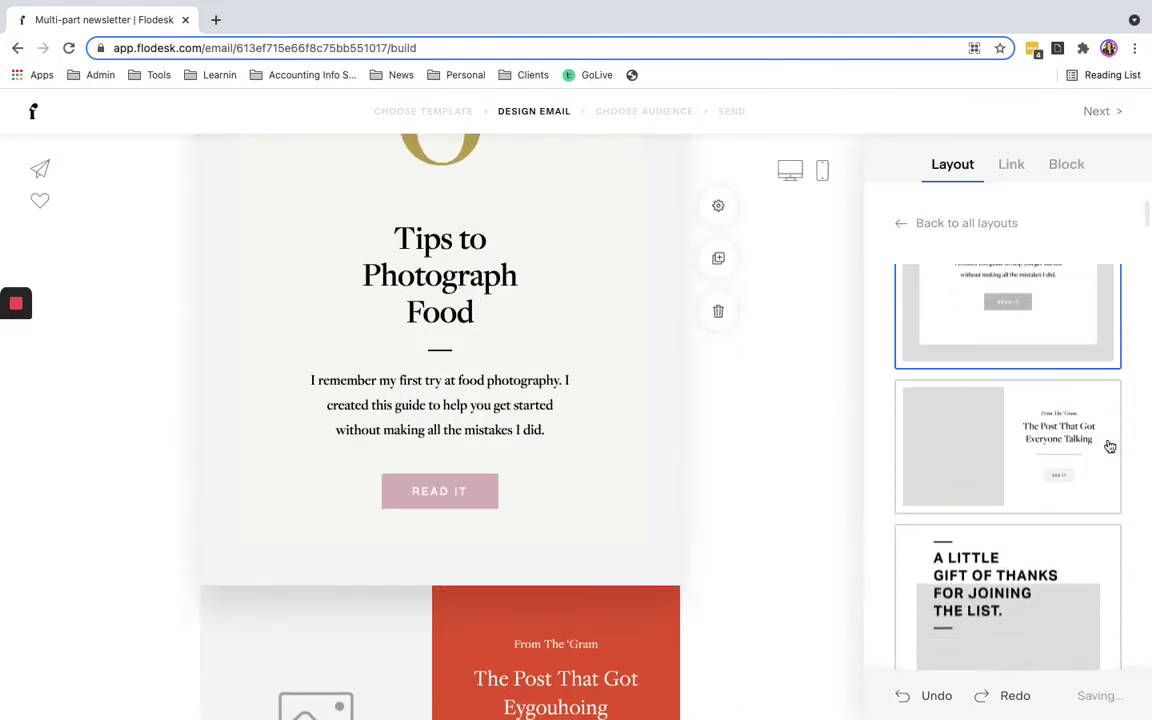
{"action": "scroll", "coordinate": [1109, 446], "scroll_direction": "down", "scroll_amount": 6}
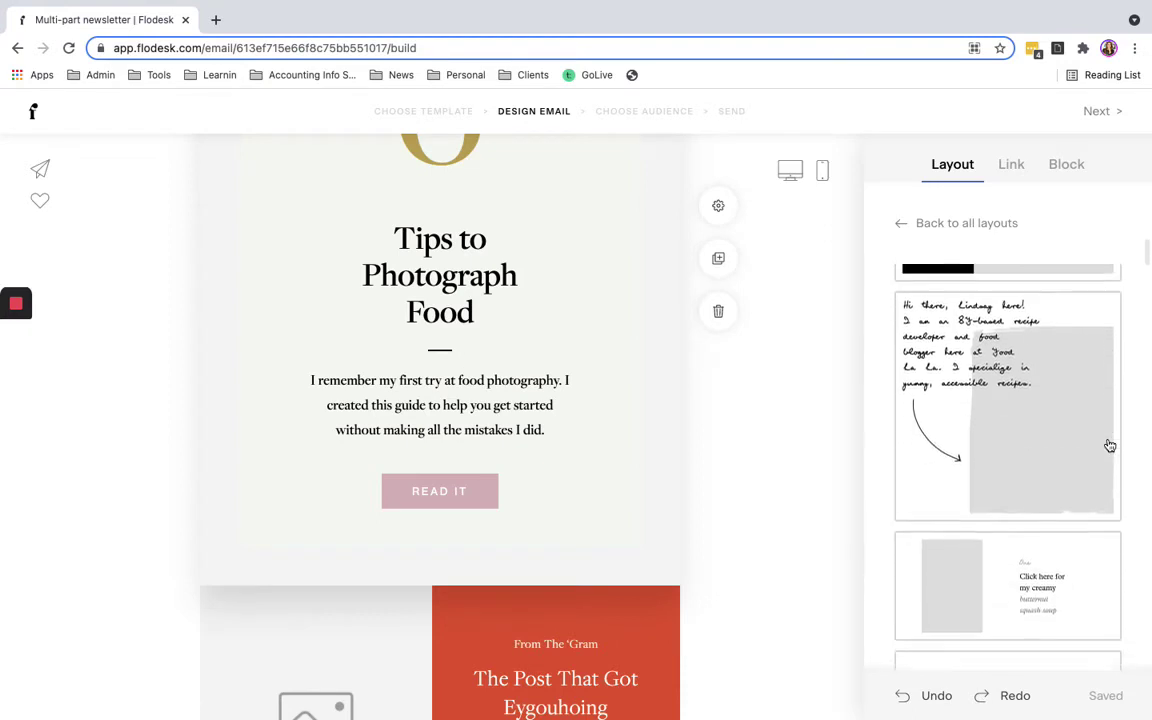
{"action": "scroll", "coordinate": [1109, 446], "scroll_direction": "down", "scroll_amount": 3}
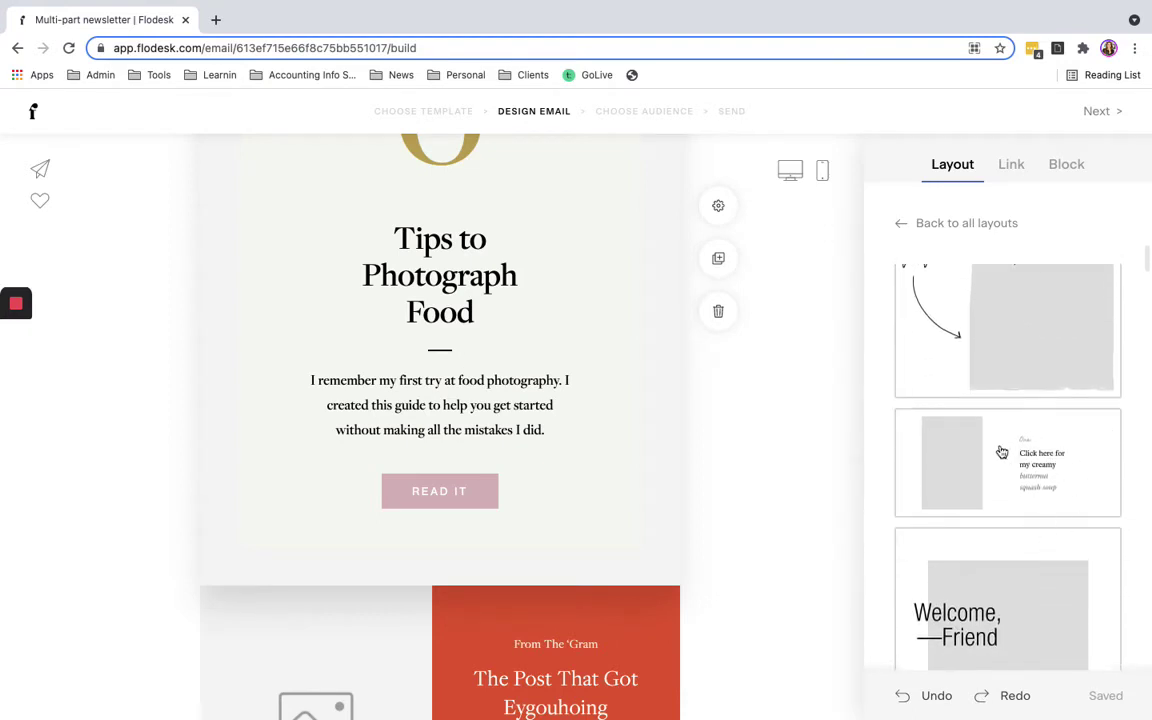
{"action": "scroll", "coordinate": [1002, 453], "scroll_direction": "up", "scroll_amount": 4}
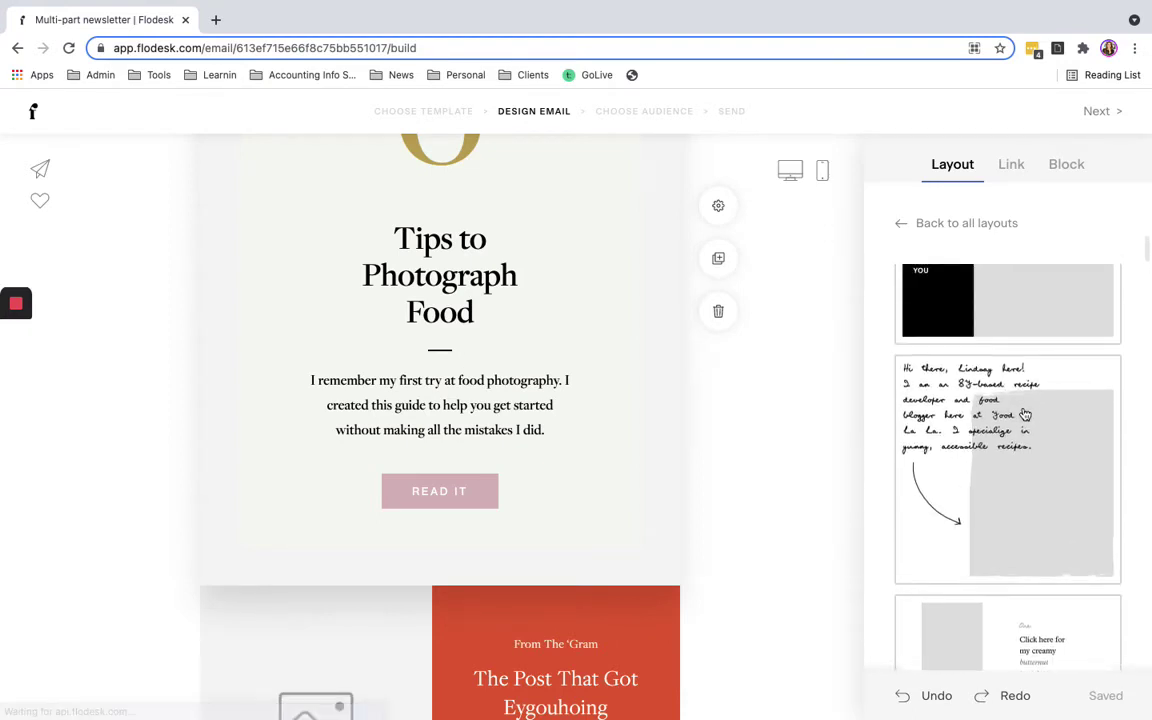
{"action": "left_click", "coordinate": [1025, 414]}
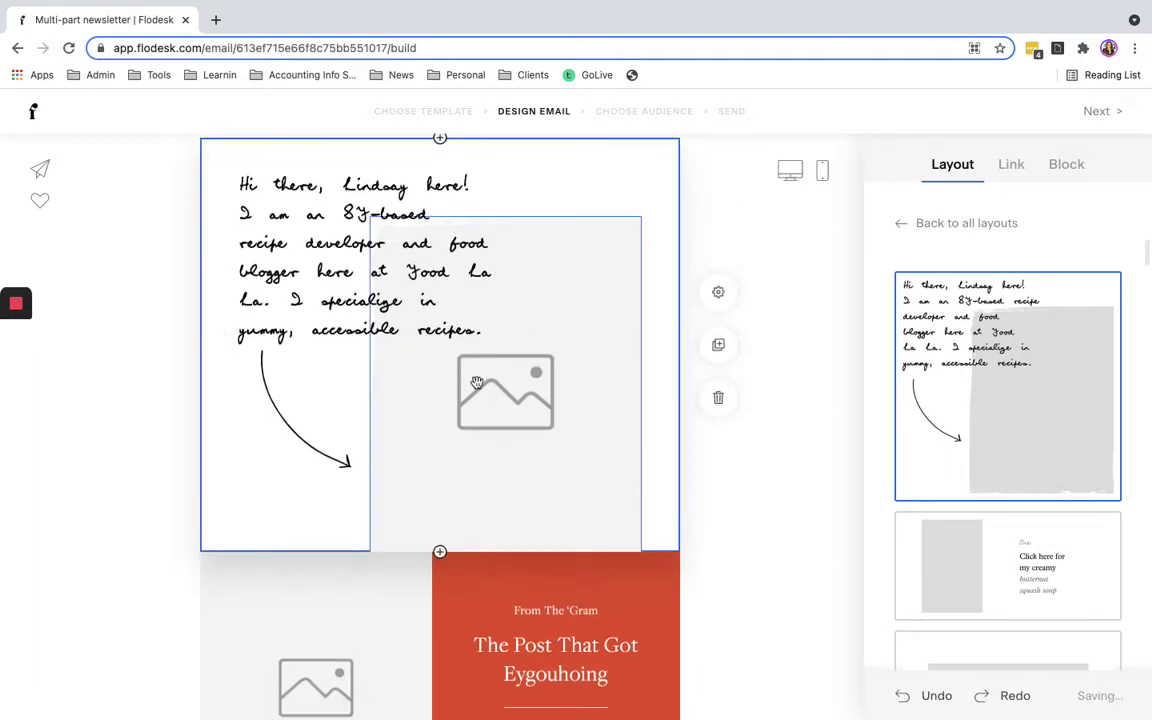
Step: Replace the handwritten introduction text in the new layout block with "This is the newest PPP loan info."
{"action": "left_click", "coordinate": [395, 285]}
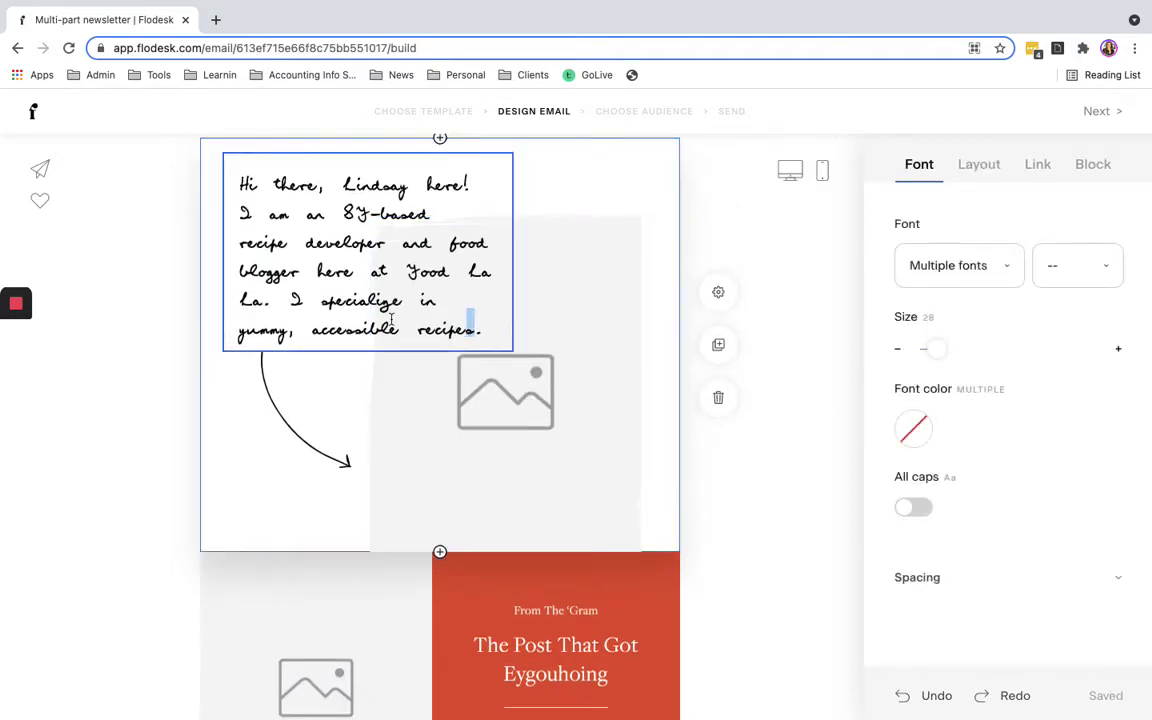
{"action": "left_click_drag", "start_coordinate": [484, 332], "coordinate": [241, 185]}
{"action": "type", "text": "This."}
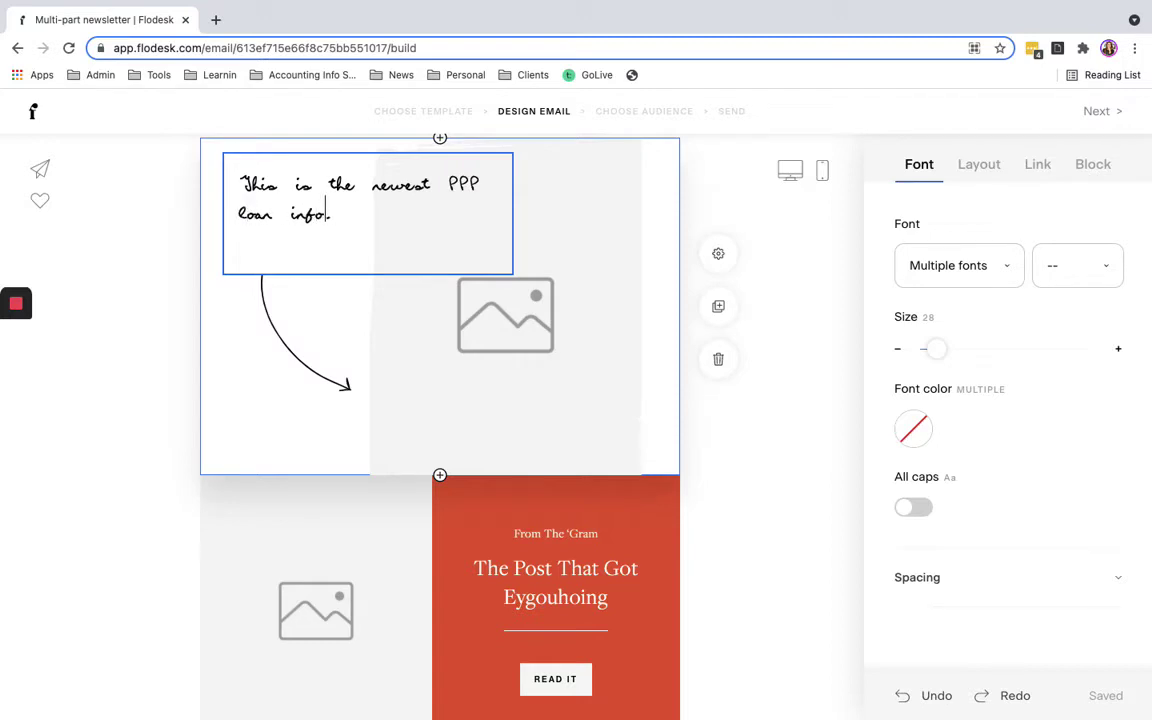
Step: Check the serif fonts available for the handwritten text in the arrow block
{"action": "left_click_drag", "start_coordinate": [344, 220], "coordinate": [228, 182]}
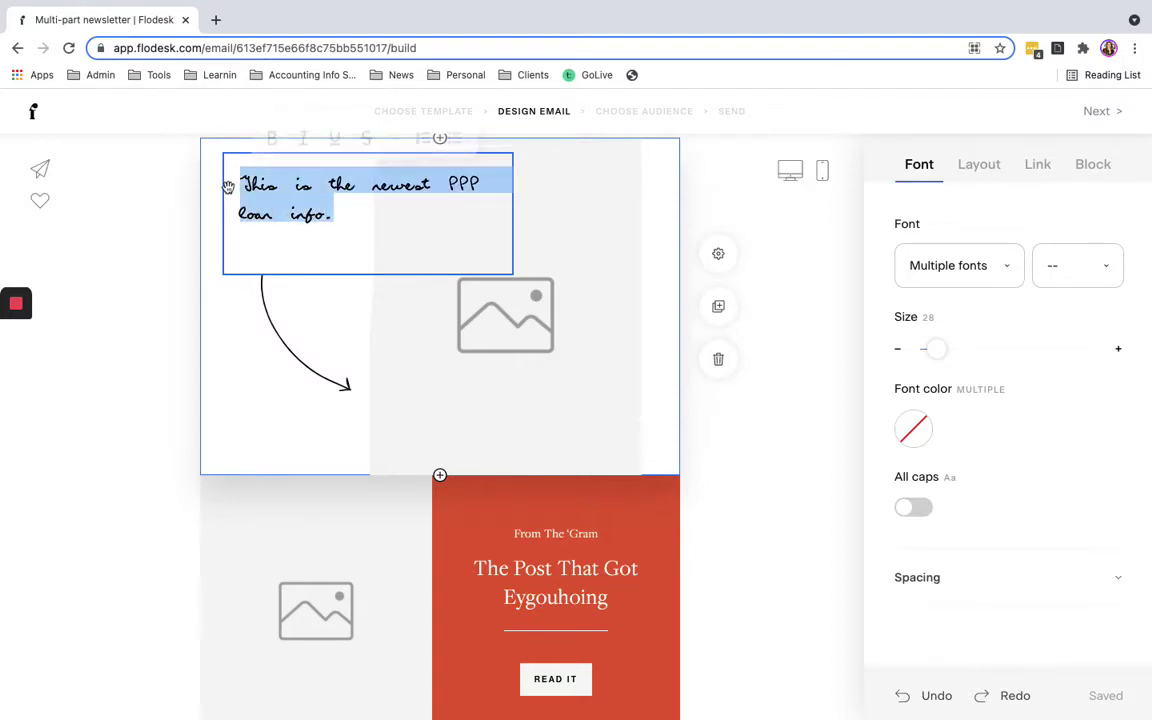
{"action": "left_click", "coordinate": [925, 283]}
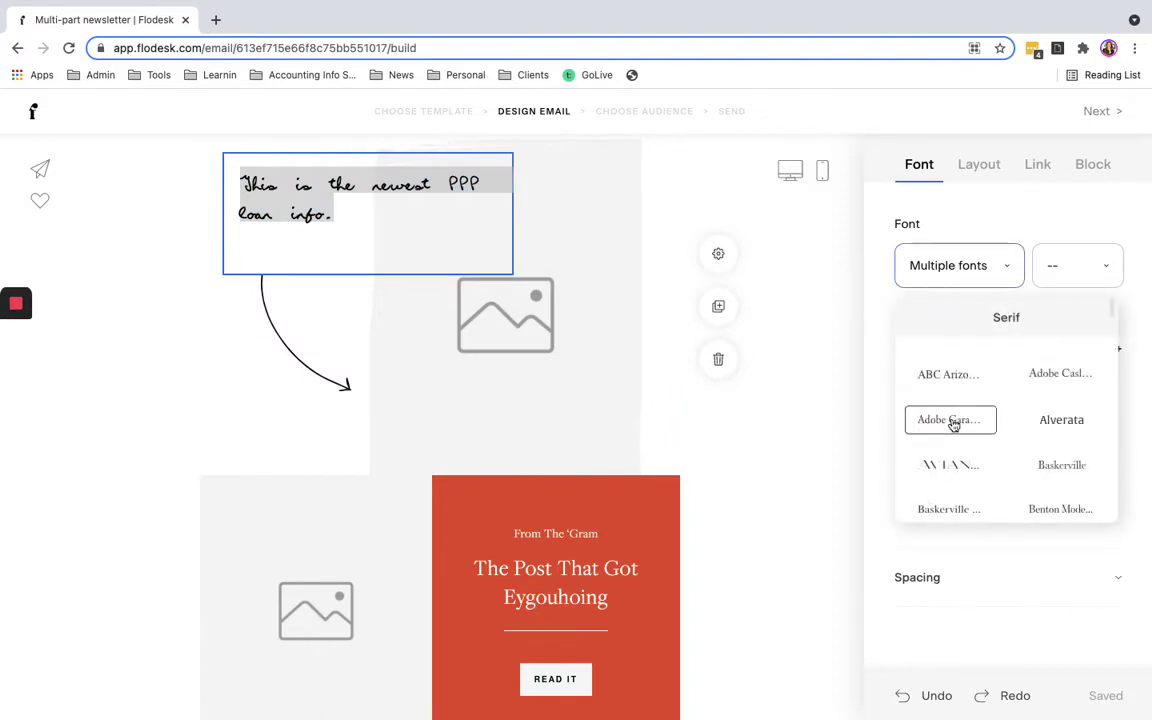
{"action": "scroll", "coordinate": [496, 339], "scroll_direction": "up", "scroll_amount": 1}
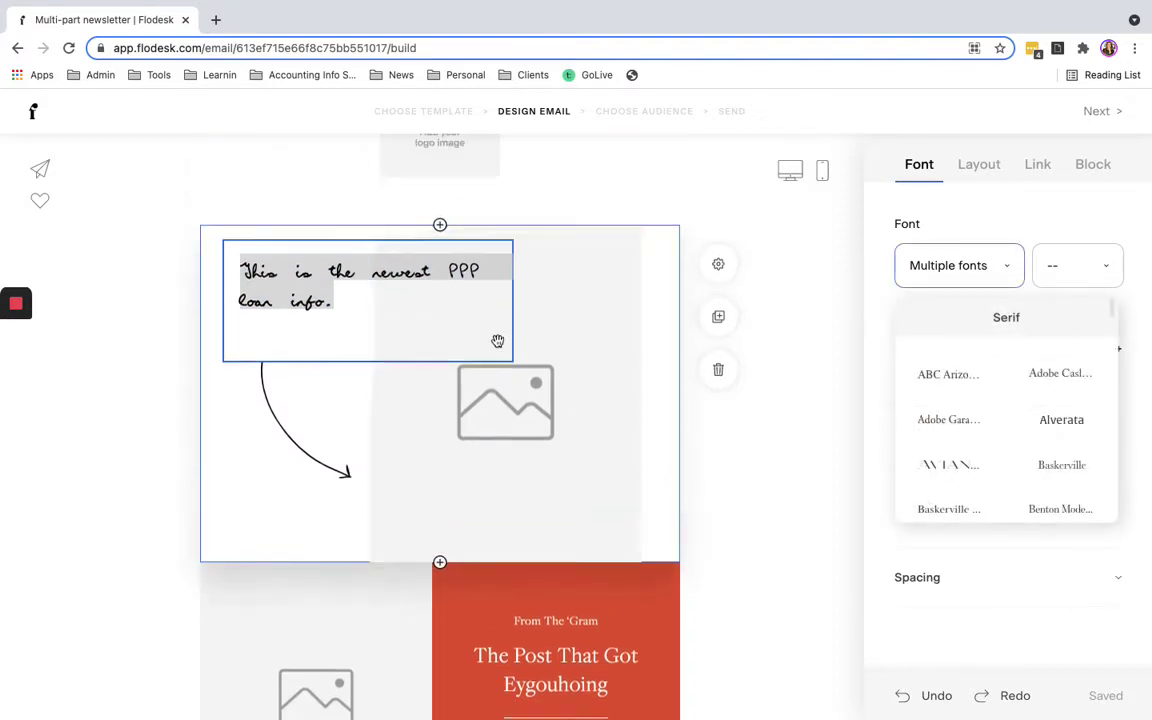
Step: Delete the handwritten arrow-and-image block above the red "From The 'Gram" block
{"action": "left_click", "coordinate": [361, 326]}
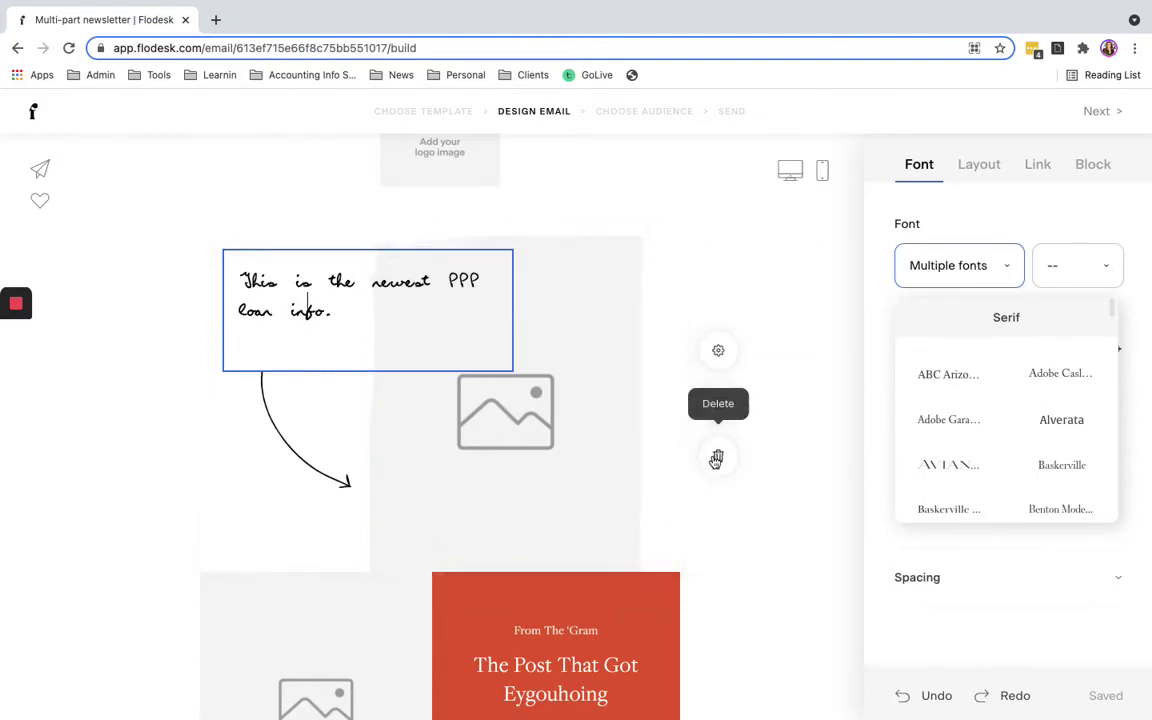
{"action": "key", "text": "Delete"}
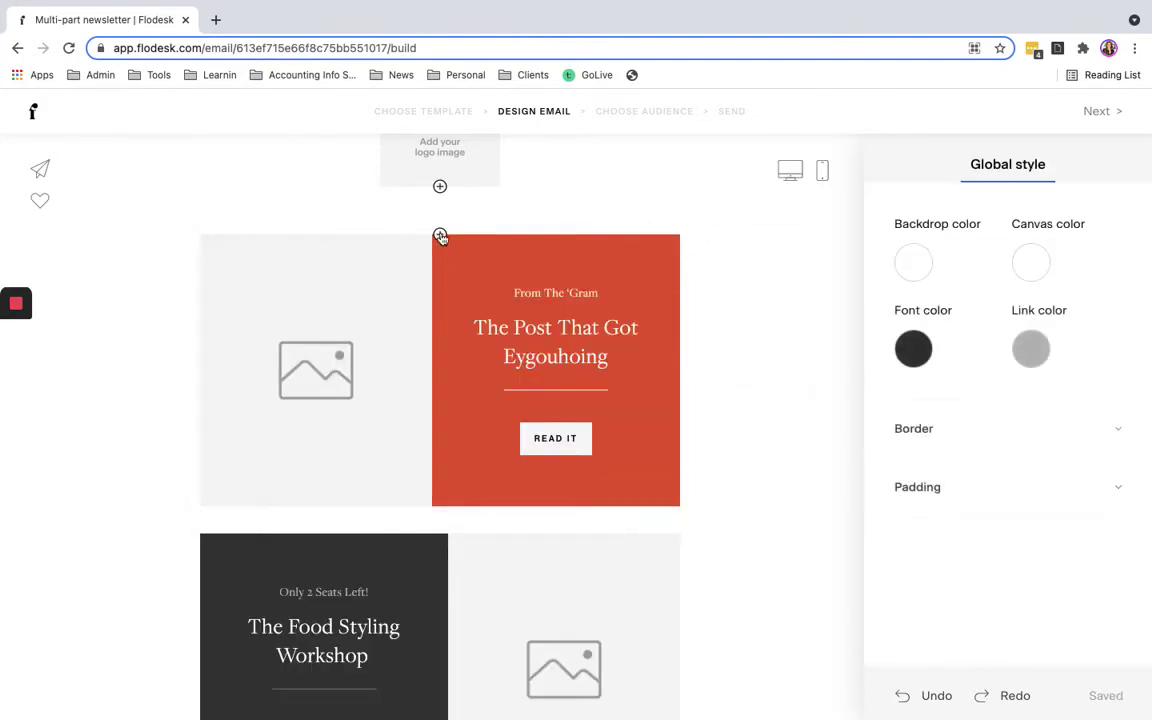
Step: Insert a layout block above the red block, using the "The Post That Got Everyone Talking" layout with an image and SEE IT button
{"action": "left_click", "coordinate": [440, 234]}
{"action": "left_click", "coordinate": [268, 290]}
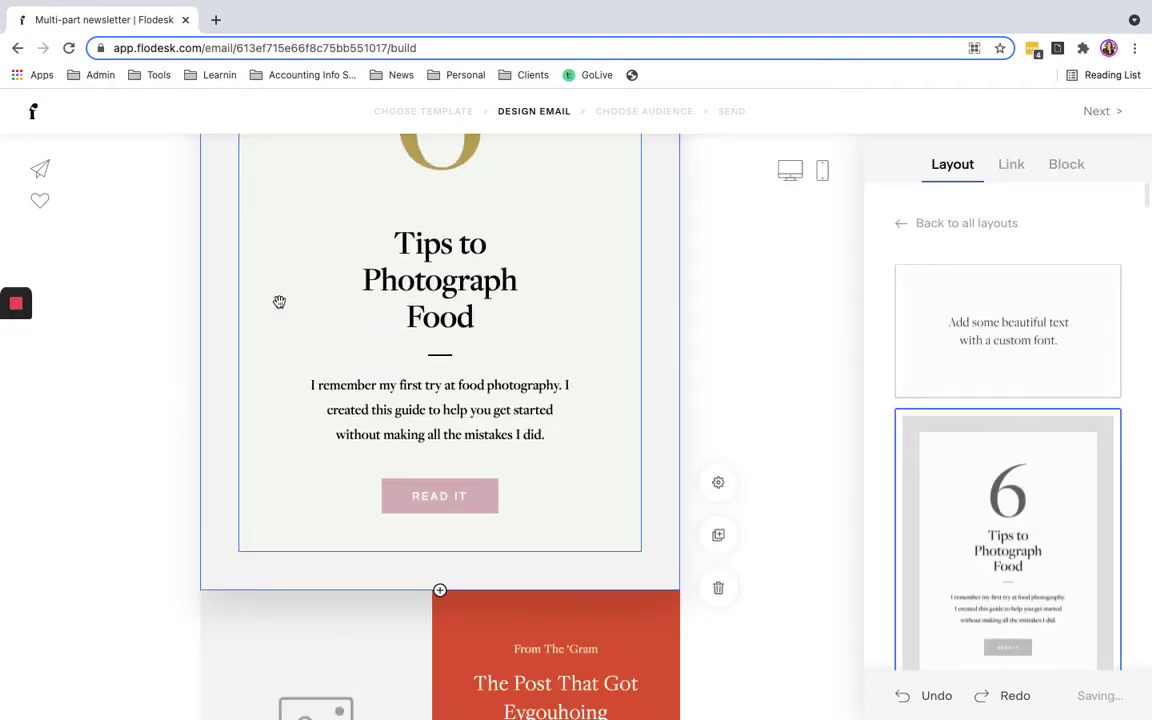
{"action": "scroll", "coordinate": [1067, 468], "scroll_direction": "down", "scroll_amount": 3}
{"action": "left_click", "coordinate": [1046, 501]}
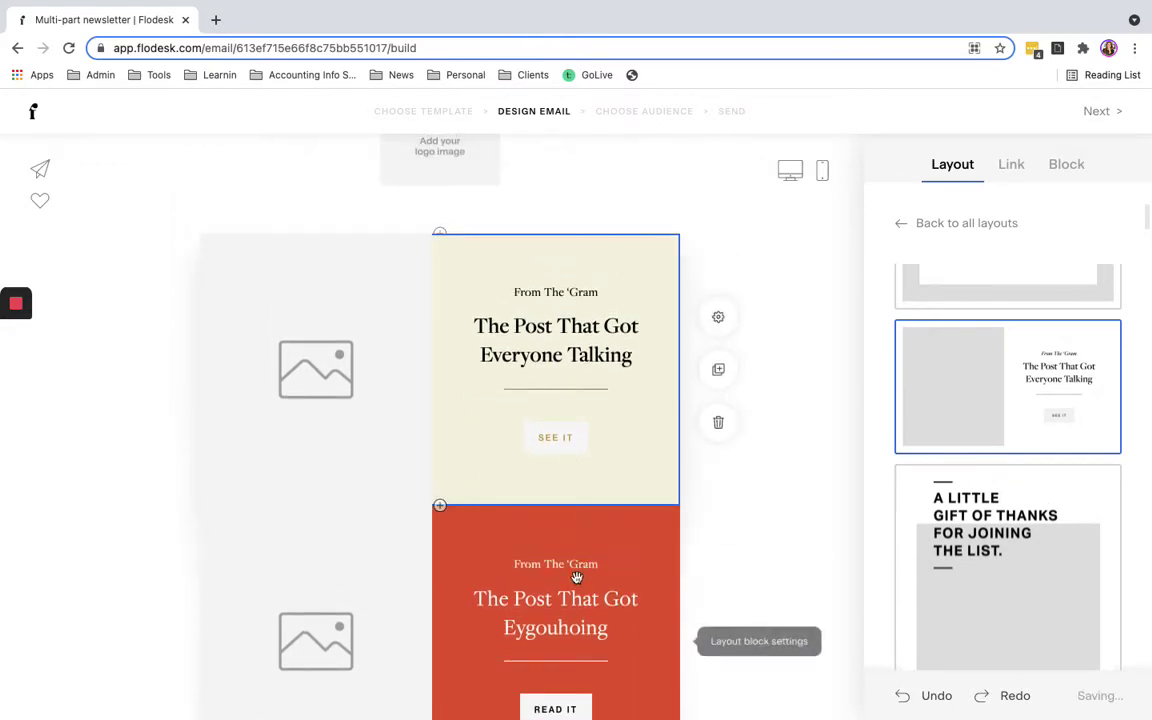
Step: Insert a spacer between the cream and red "From The 'Gram" blocks and increase its height
{"action": "left_click", "coordinate": [439, 507]}
{"action": "scroll", "coordinate": [571, 517], "scroll_direction": "down", "scroll_amount": 2}
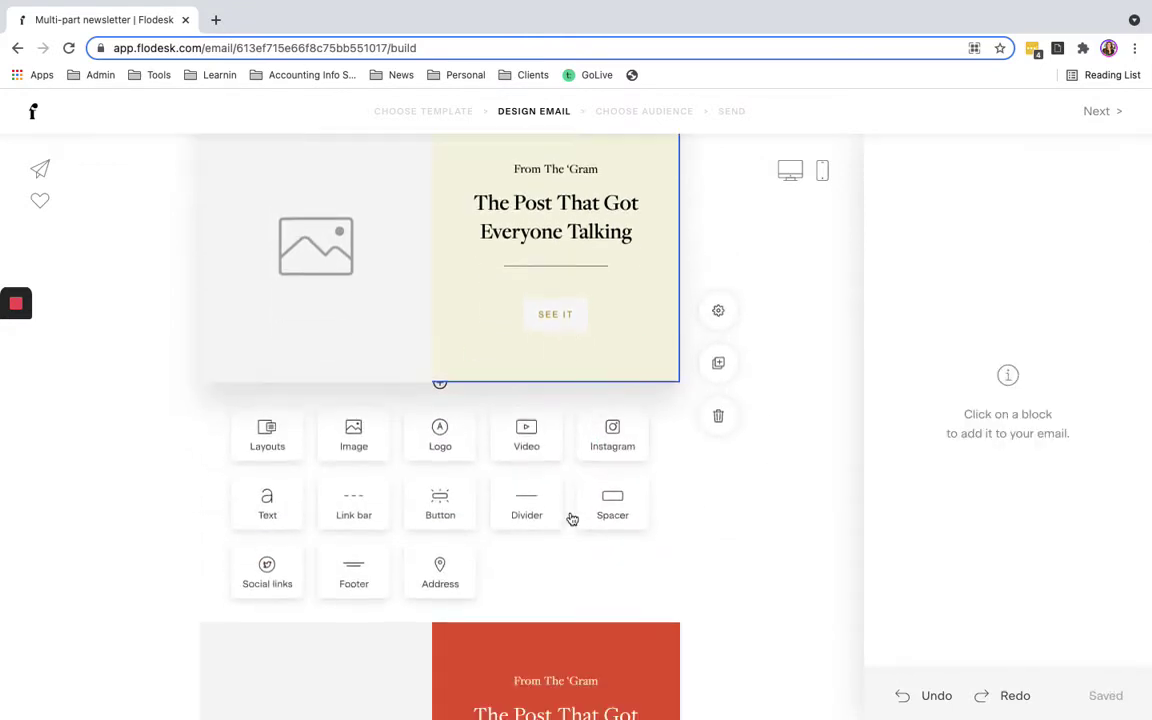
{"action": "left_click", "coordinate": [609, 430]}
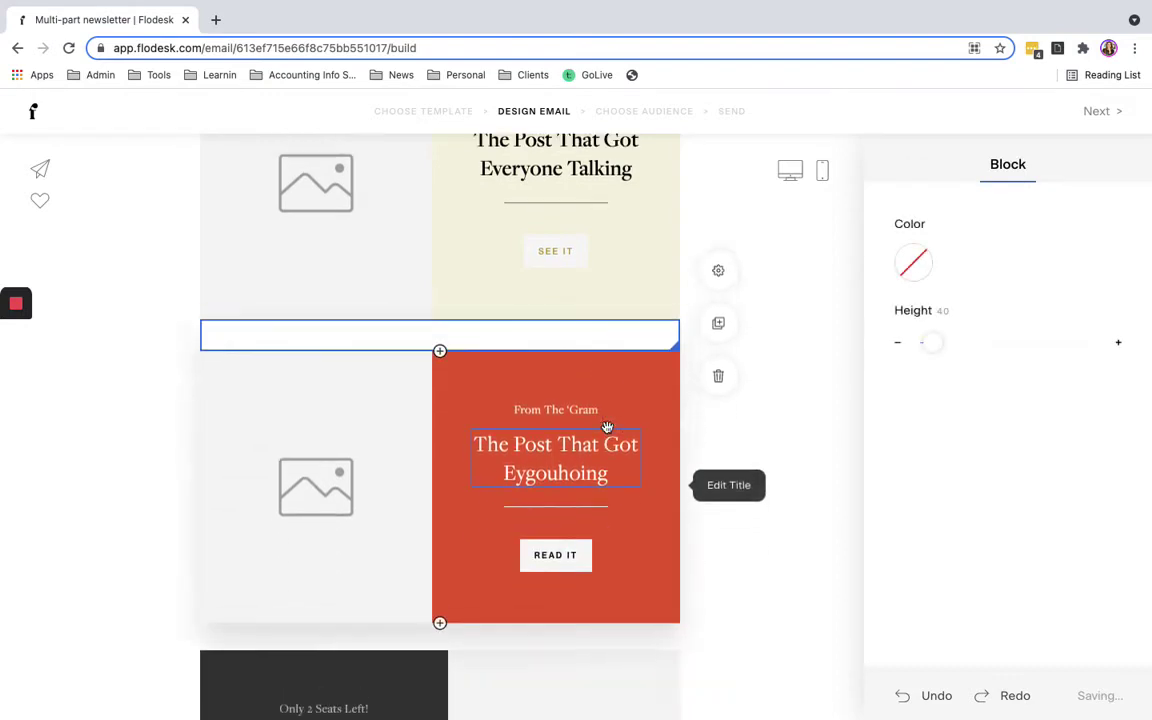
{"action": "left_click_drag", "start_coordinate": [502, 529], "coordinate": [494, 581]}
Step: Change the cream block's title to "Personal vs business expenses"
{"action": "left_click", "coordinate": [385, 381]}
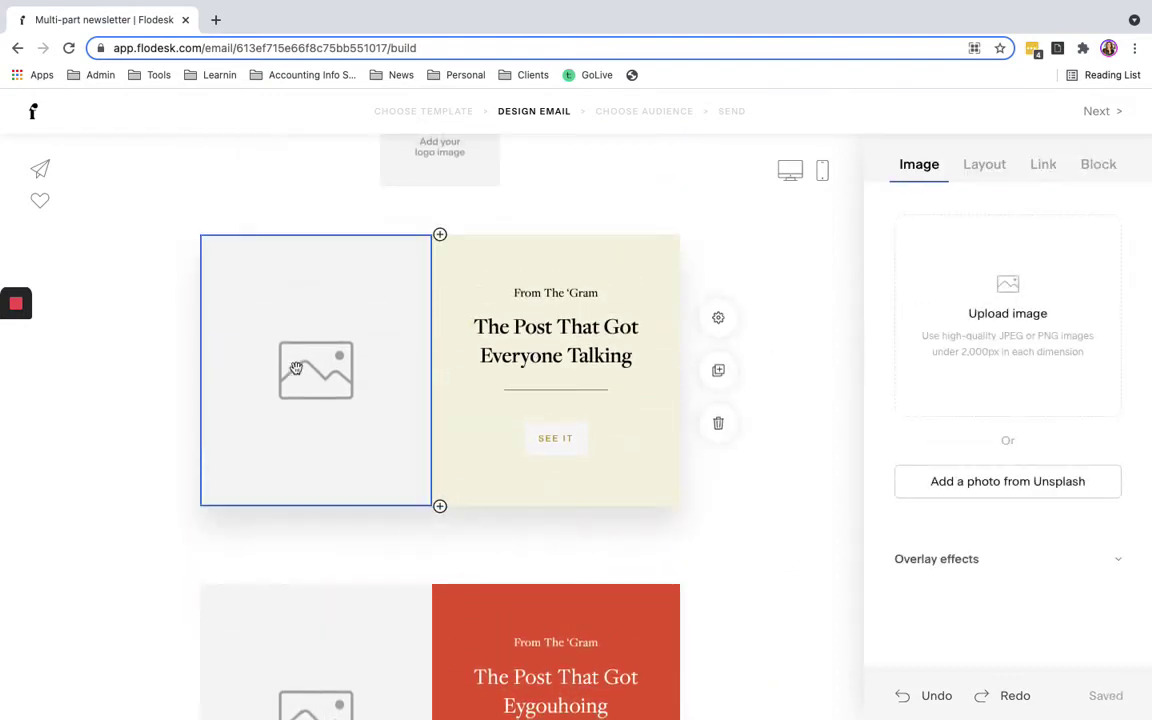
{"action": "left_click", "coordinate": [600, 347]}
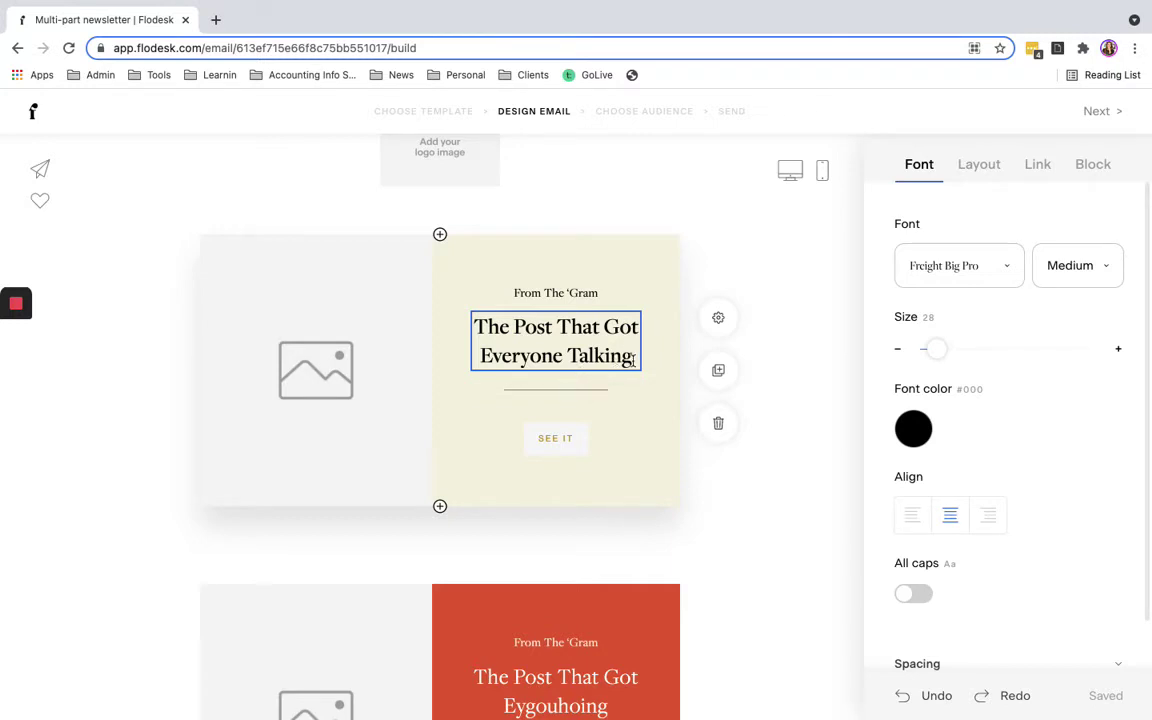
{"action": "left_click_drag", "start_coordinate": [633, 360], "coordinate": [475, 328]}
{"action": "type", "text": "Ne"}
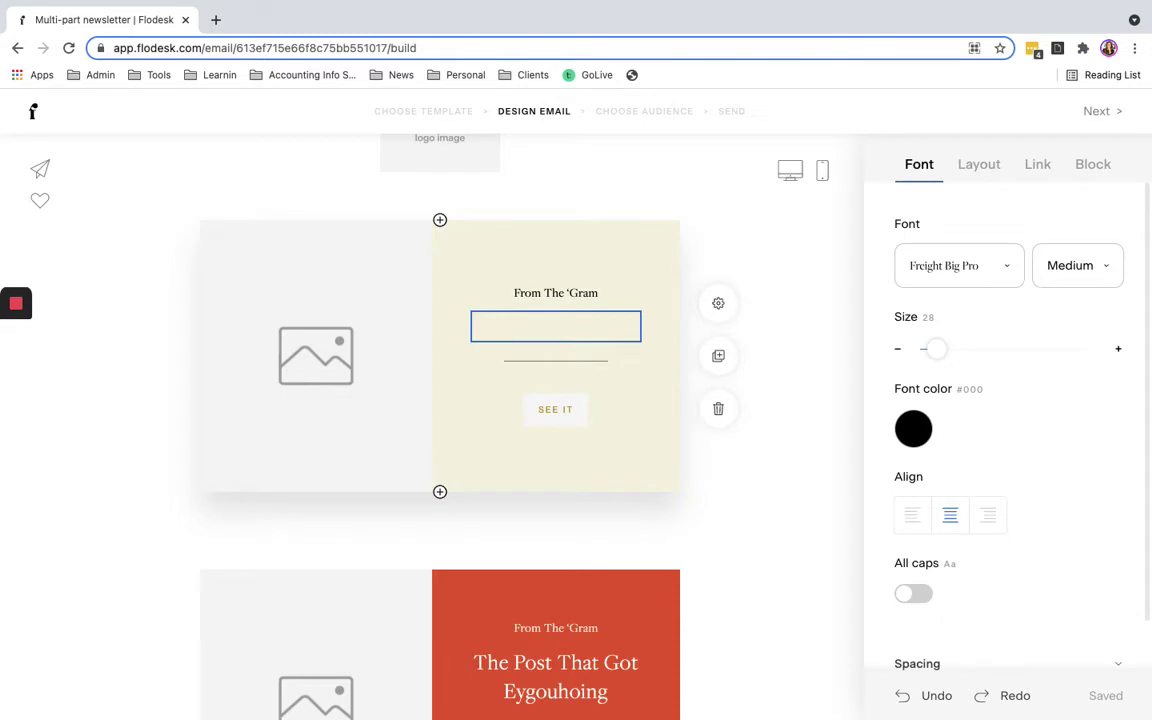
{"action": "type", "text": "rsonal vs"}
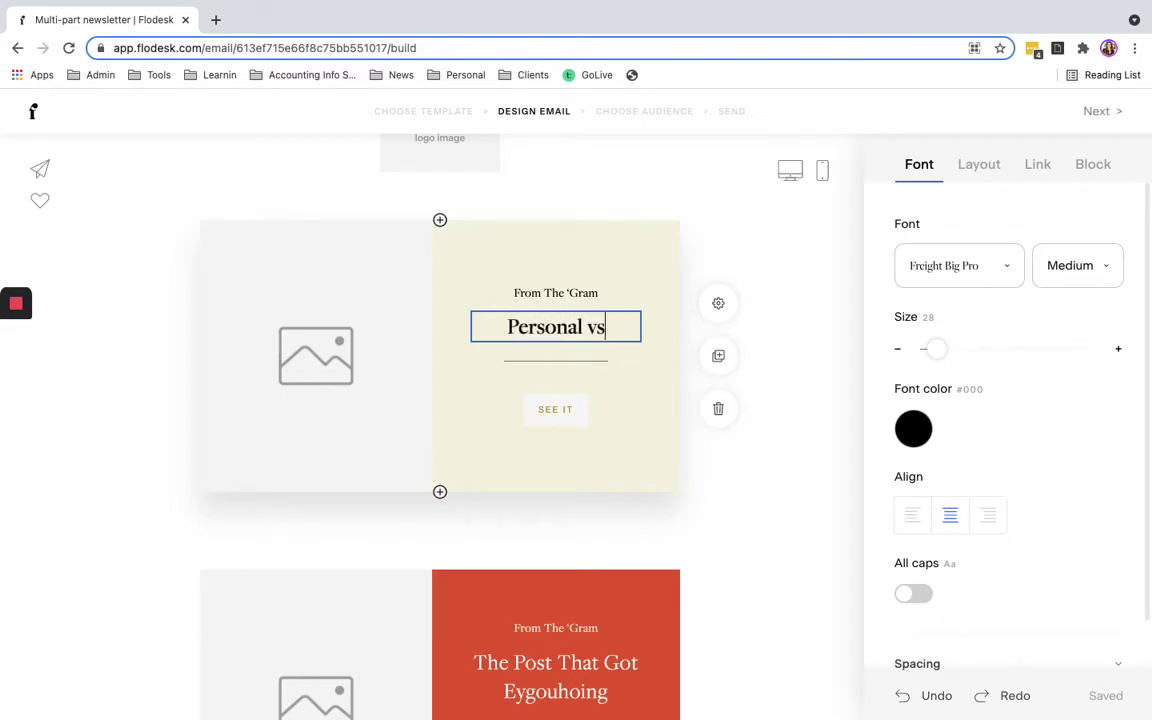
{"action": "type", "text": " business expenses"}
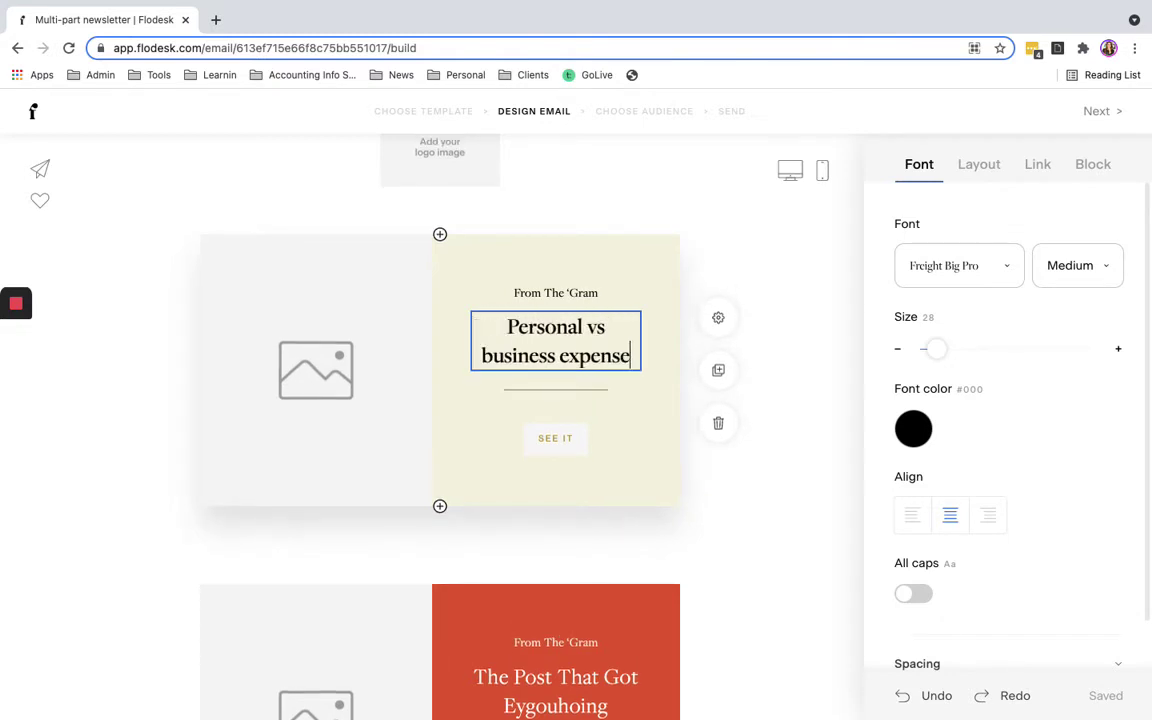
Step: Change the small heading above the cream block's title to "New Blog Post"
{"action": "left_click", "coordinate": [603, 293]}
{"action": "left_click_drag", "start_coordinate": [557, 293], "coordinate": [512, 293]}
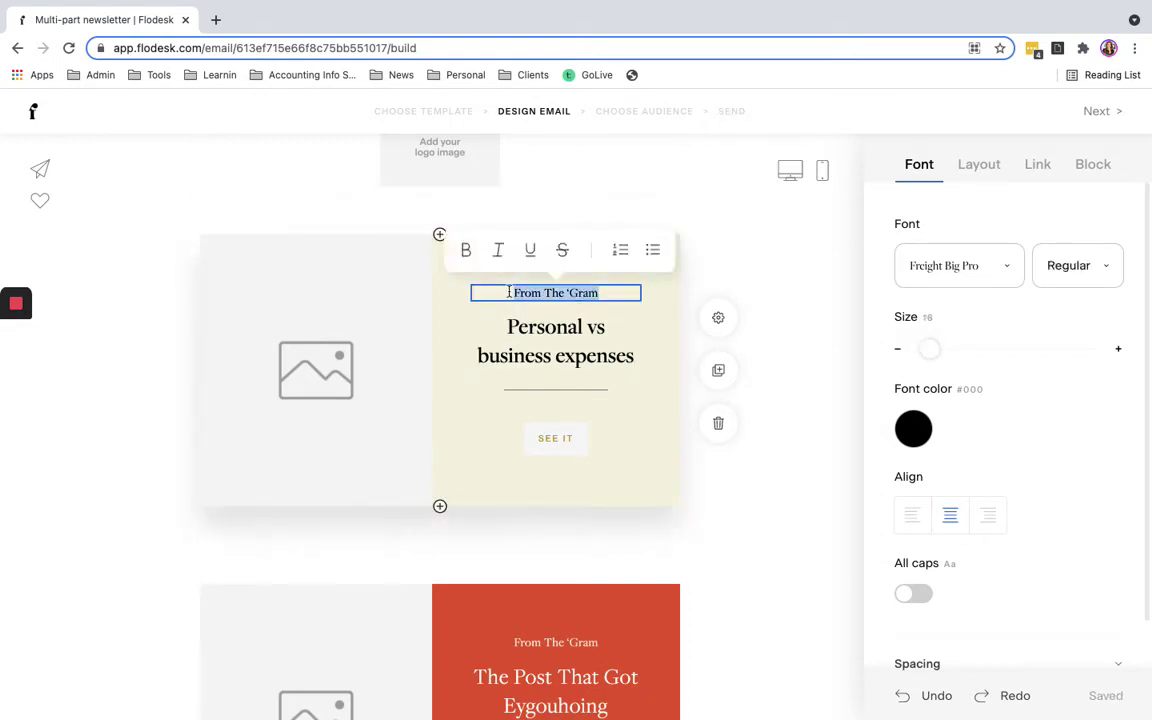
{"action": "type", "text": "New Blog Pos"}
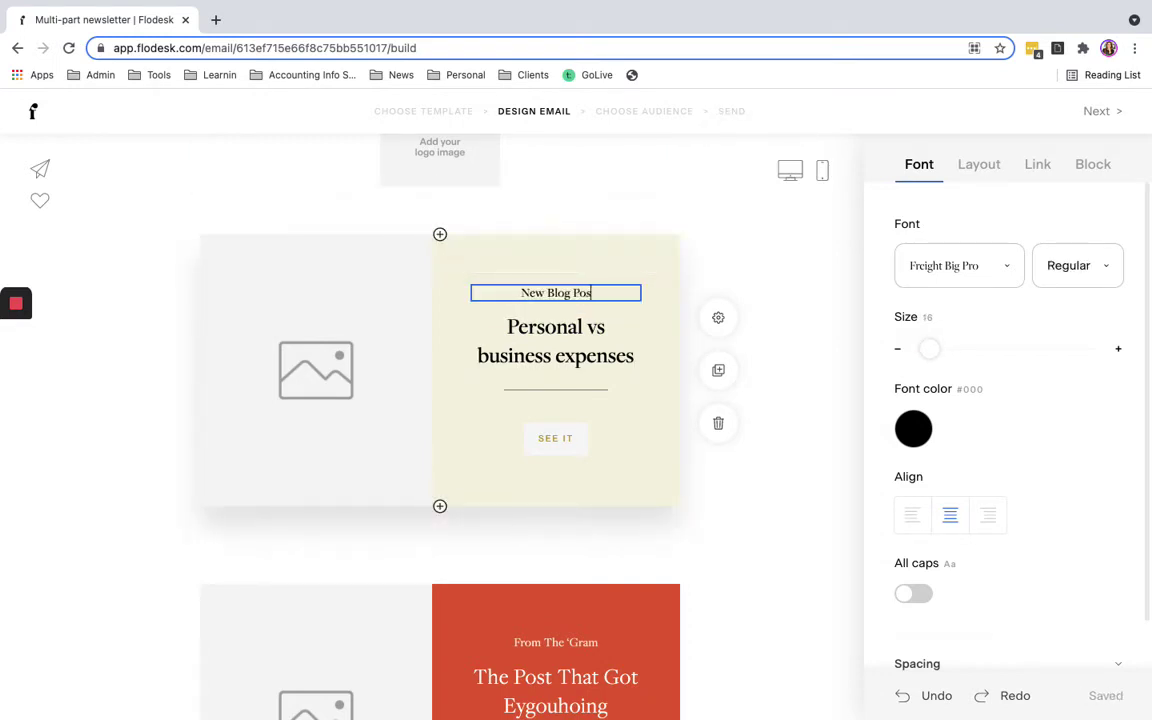
{"action": "type", "text": "t"}
Step: Check the settings of the SEE IT button and the image options of the placeholder beside it
{"action": "left_click", "coordinate": [557, 439]}
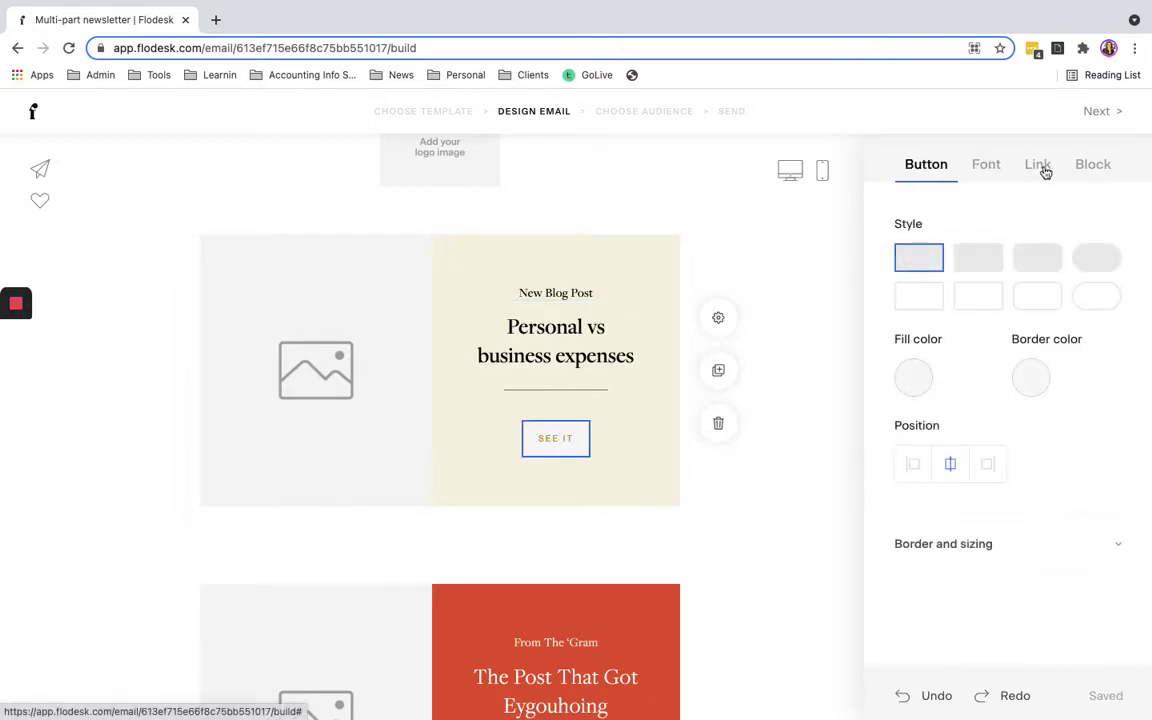
{"action": "left_click", "coordinate": [310, 364]}
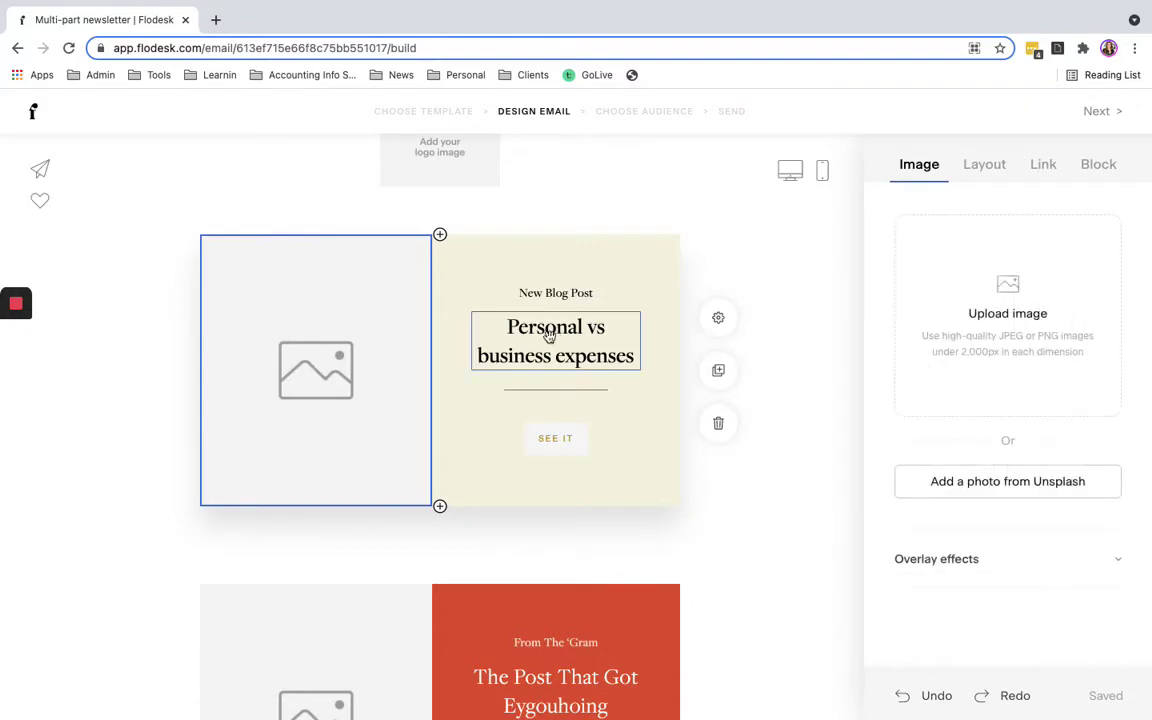
Step: Look through the alternative layouts offered for the cream "New Blog Post" block
{"action": "left_click", "coordinate": [597, 262]}
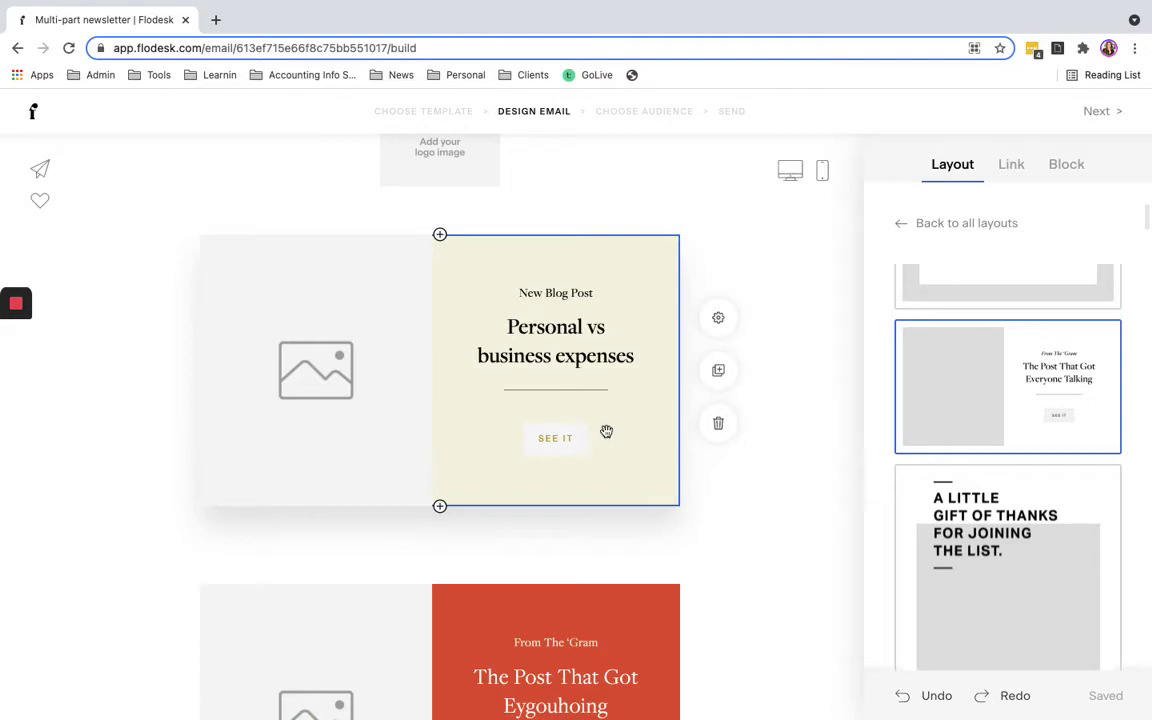
{"action": "scroll", "coordinate": [1013, 460], "scroll_direction": "down", "scroll_amount": 5}
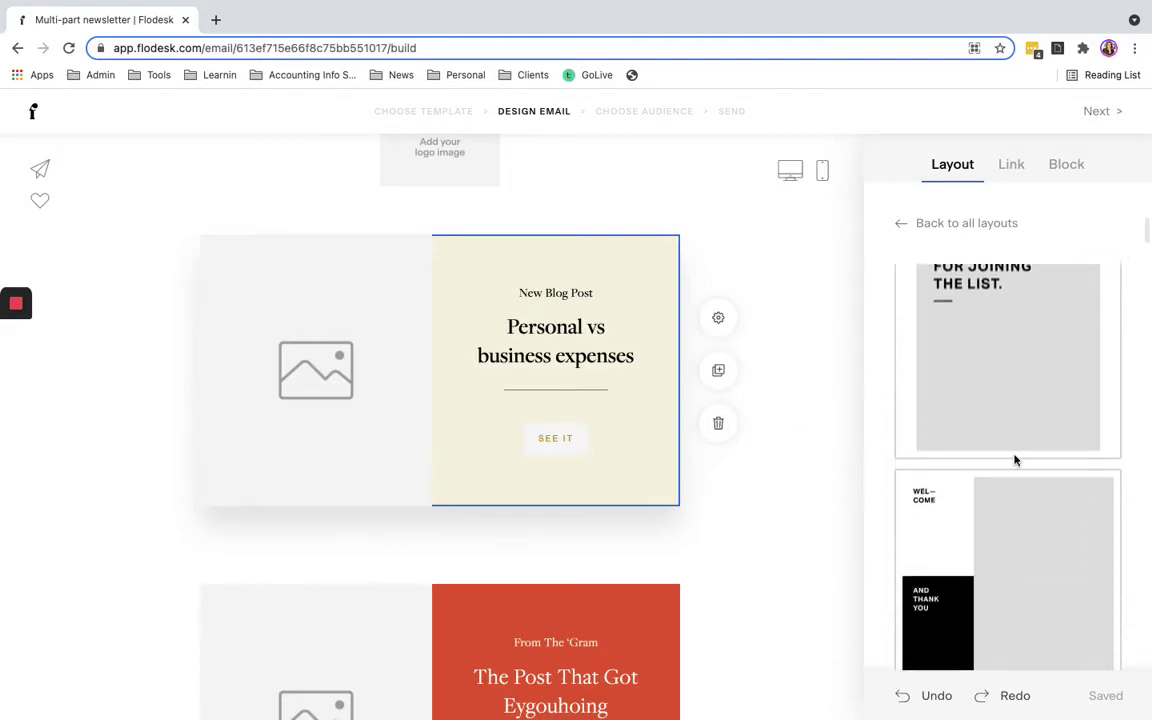
{"action": "scroll", "coordinate": [1016, 461], "scroll_direction": "down", "scroll_amount": 5}
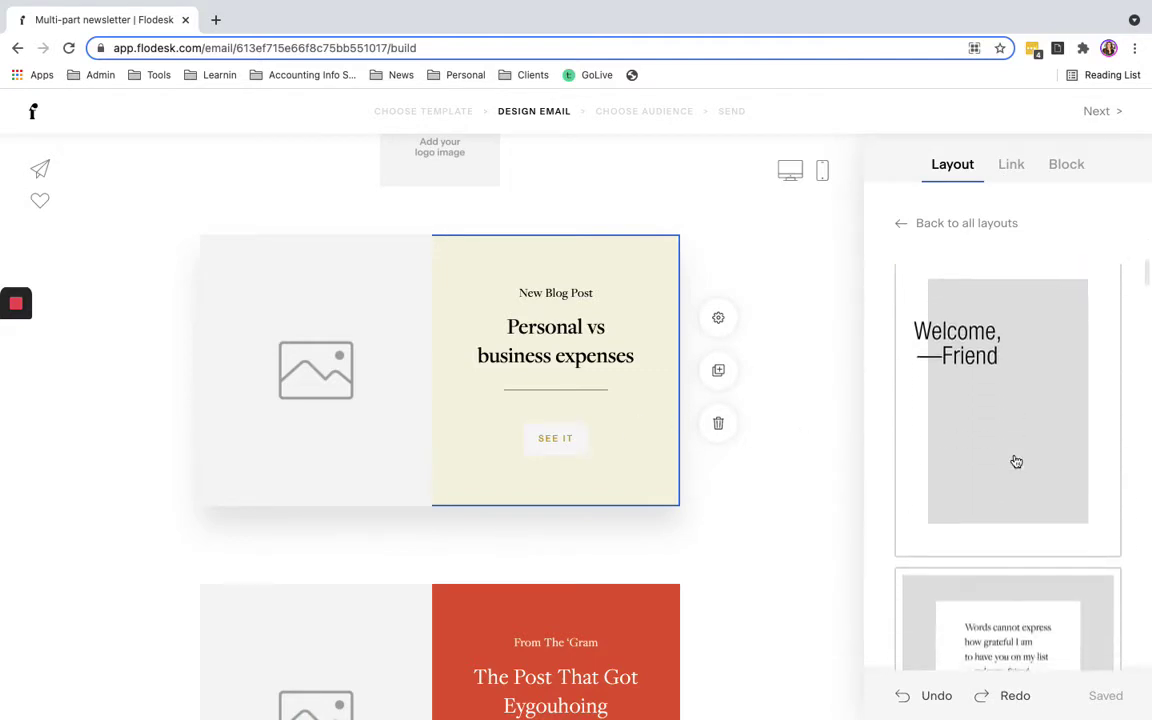
{"action": "scroll", "coordinate": [1016, 461], "scroll_direction": "down", "scroll_amount": 6}
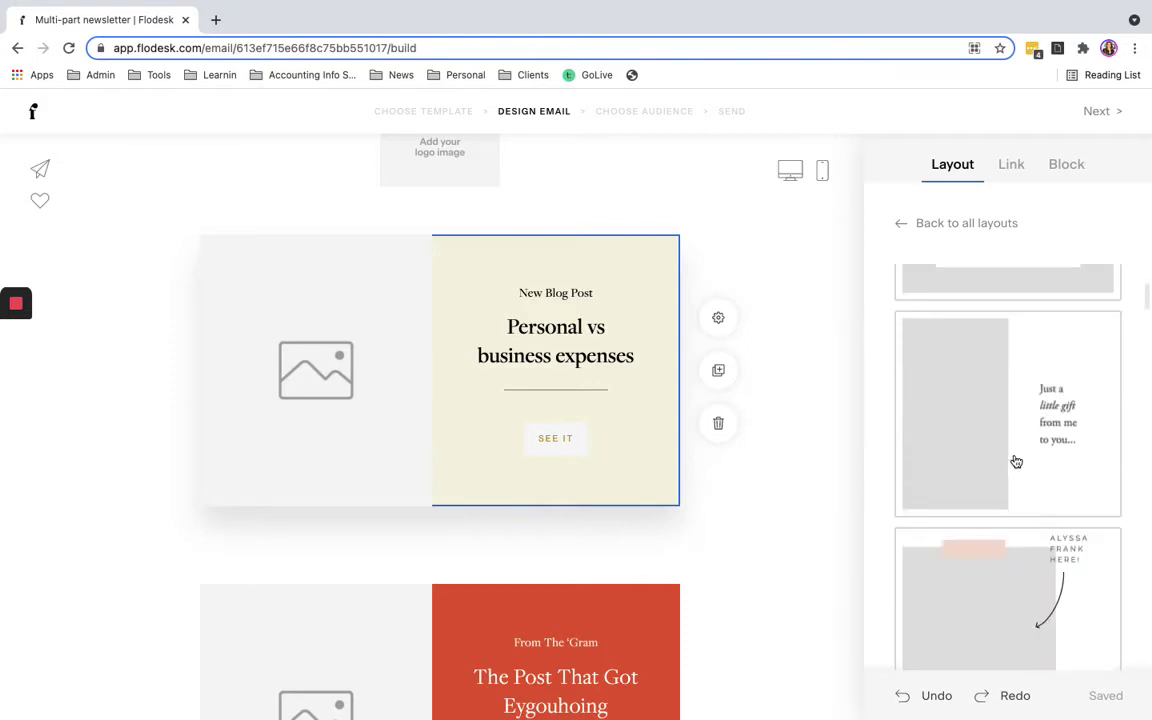
{"action": "scroll", "coordinate": [1016, 461], "scroll_direction": "down", "scroll_amount": 5}
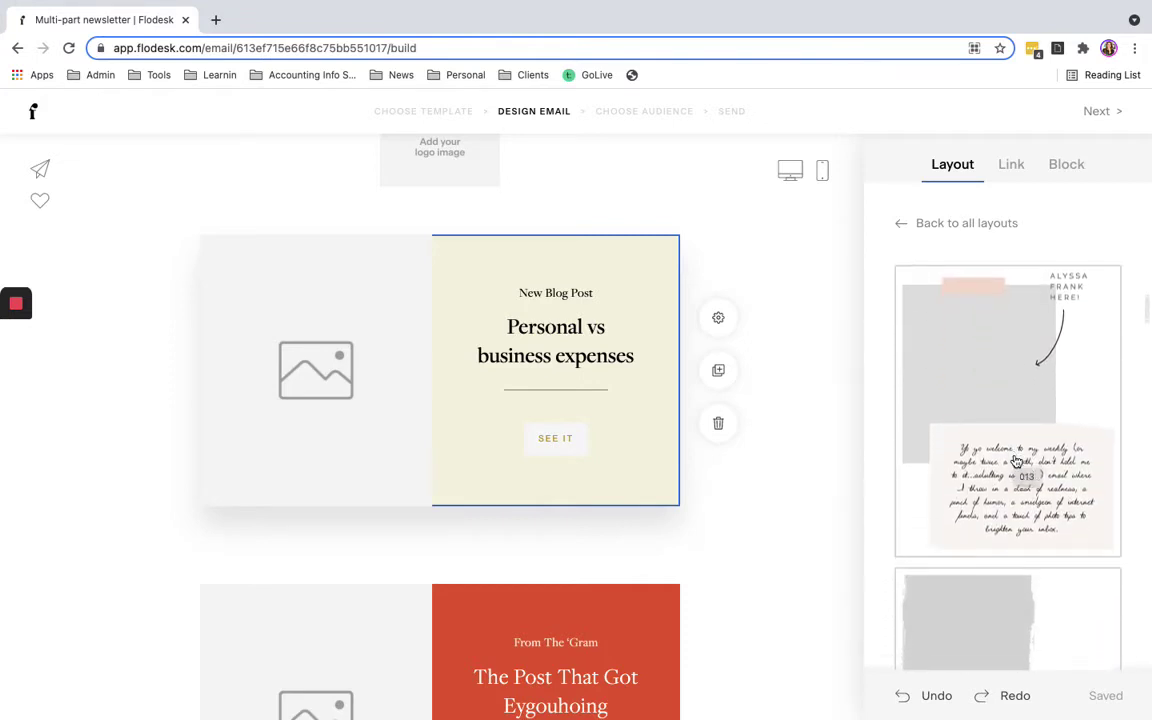
{"action": "scroll", "coordinate": [1016, 461], "scroll_direction": "down", "scroll_amount": 5}
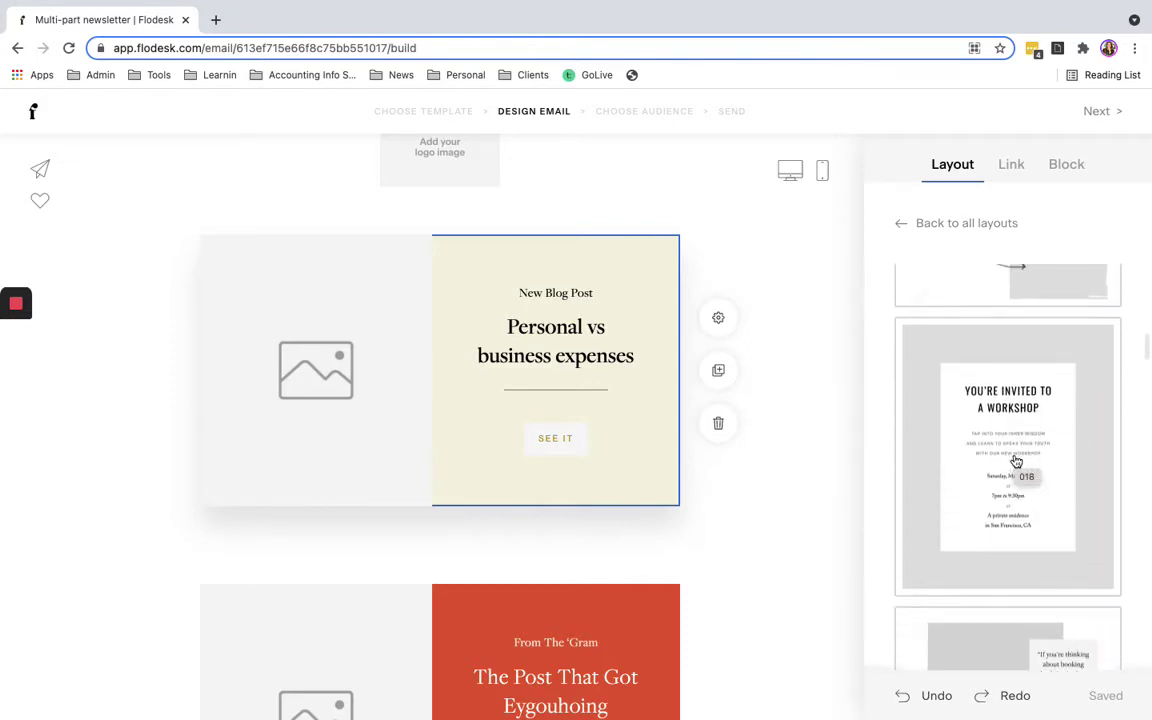
{"action": "scroll", "coordinate": [1016, 461], "scroll_direction": "down", "scroll_amount": 5}
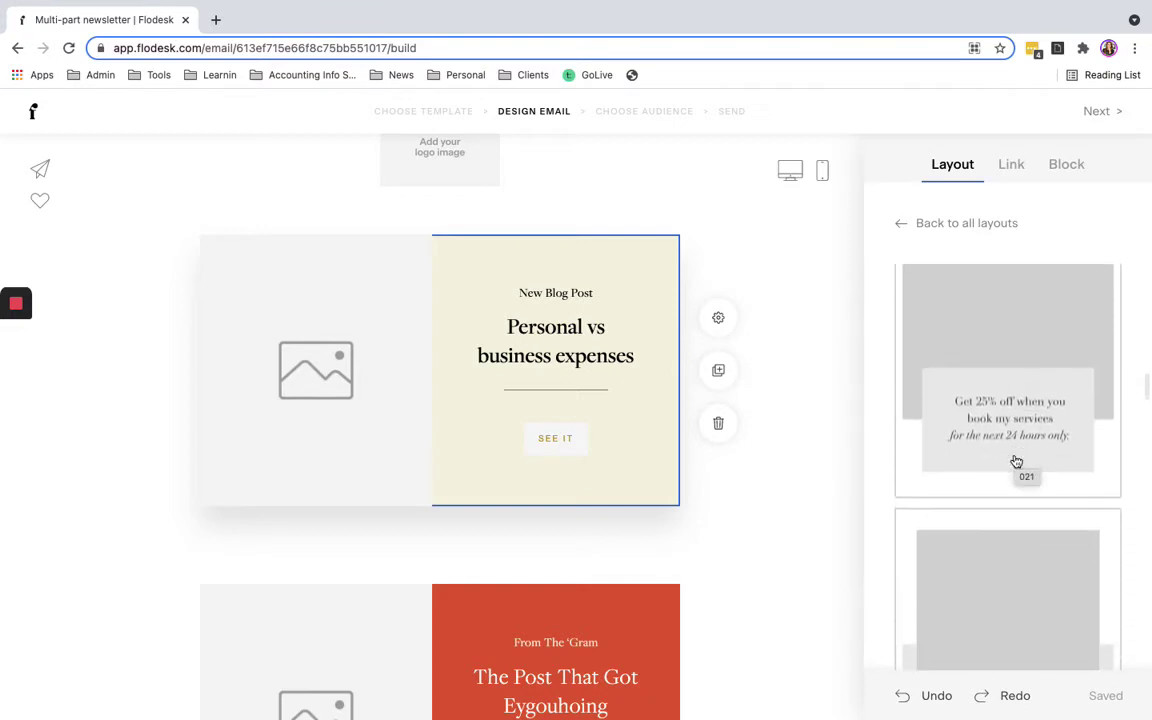
{"action": "scroll", "coordinate": [1016, 461], "scroll_direction": "down", "scroll_amount": 5}
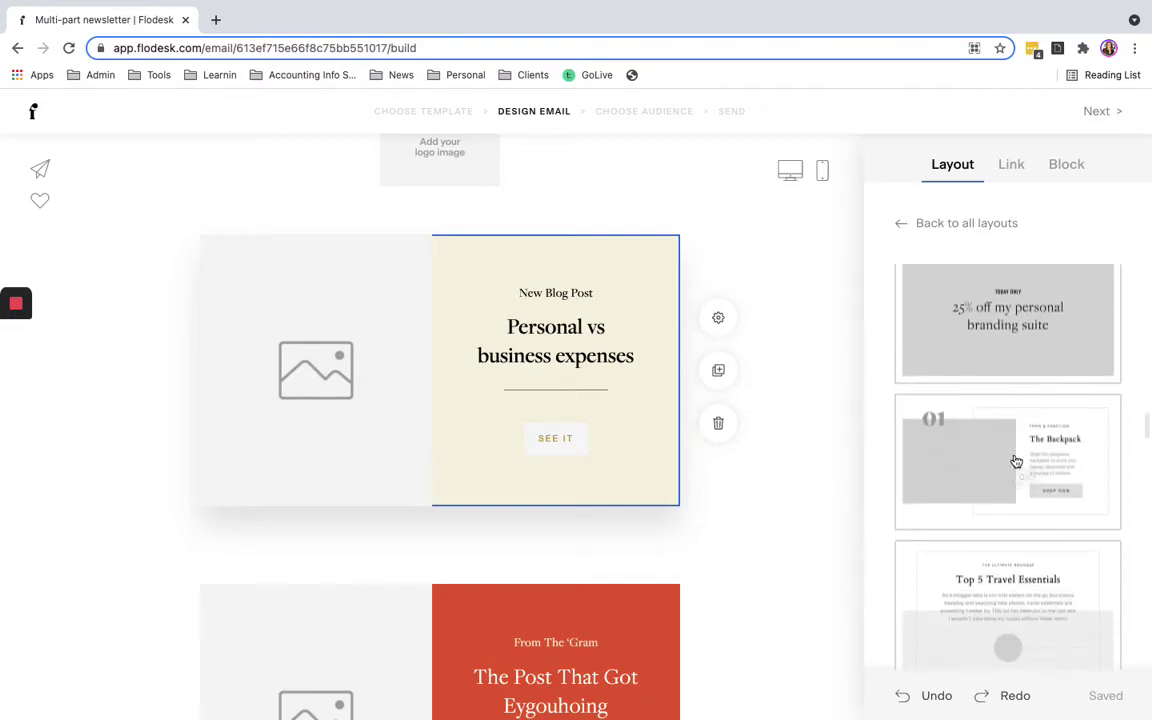
{"action": "scroll", "coordinate": [1016, 461], "scroll_direction": "down", "scroll_amount": 5}
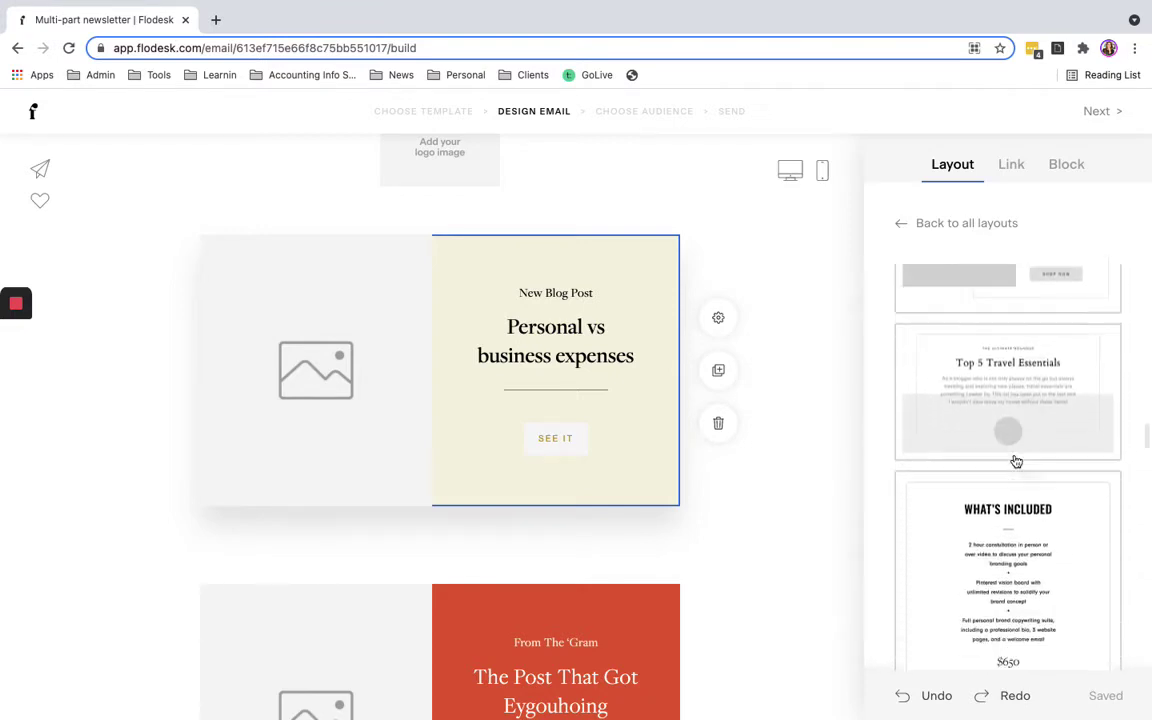
{"action": "scroll", "coordinate": [1016, 461], "scroll_direction": "down", "scroll_amount": 5}
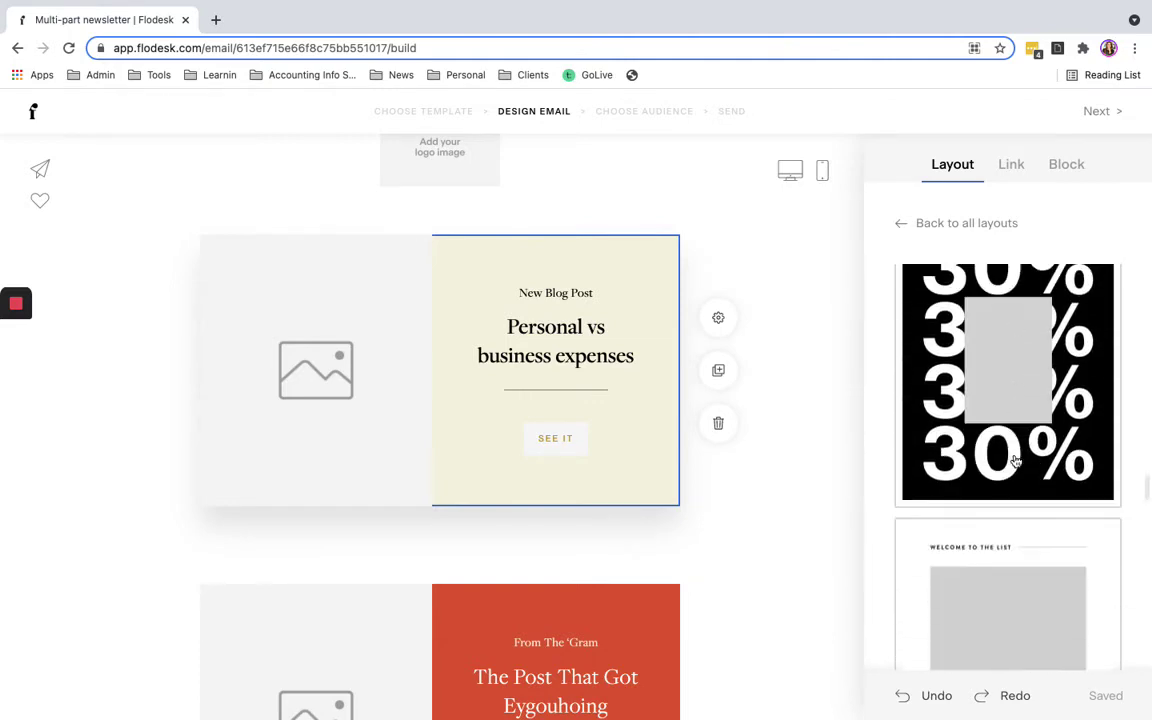
{"action": "scroll", "coordinate": [1016, 461], "scroll_direction": "down", "scroll_amount": 5}
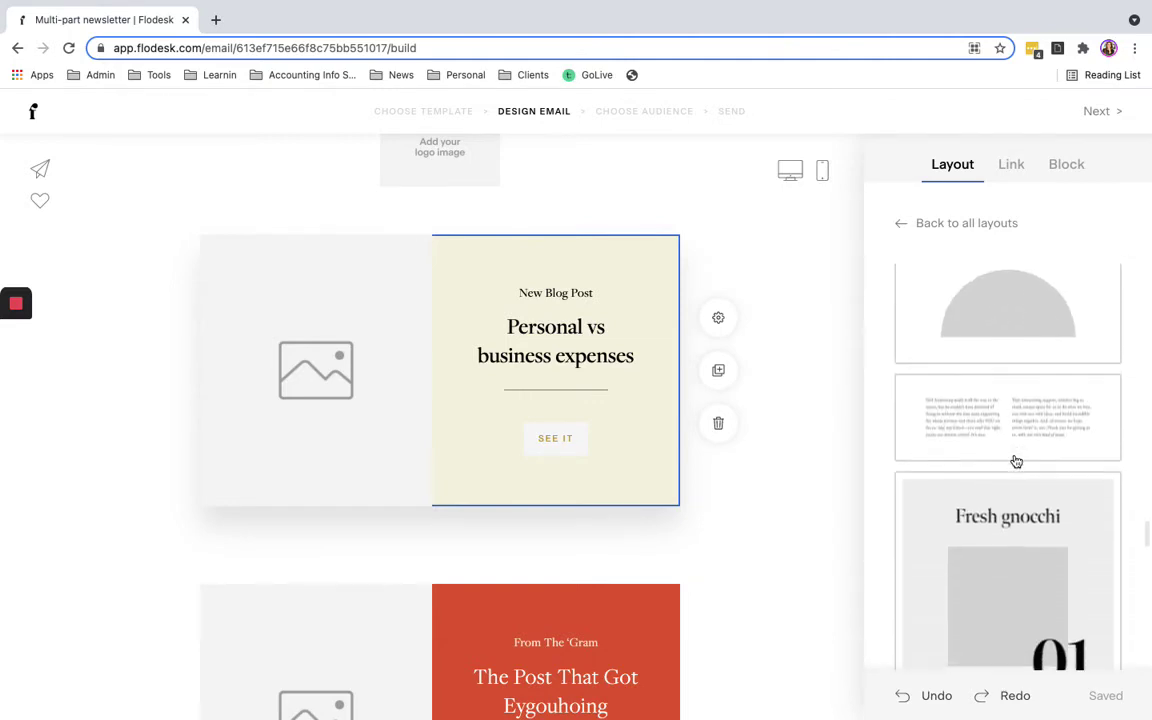
{"action": "scroll", "coordinate": [1016, 461], "scroll_direction": "down", "scroll_amount": 5}
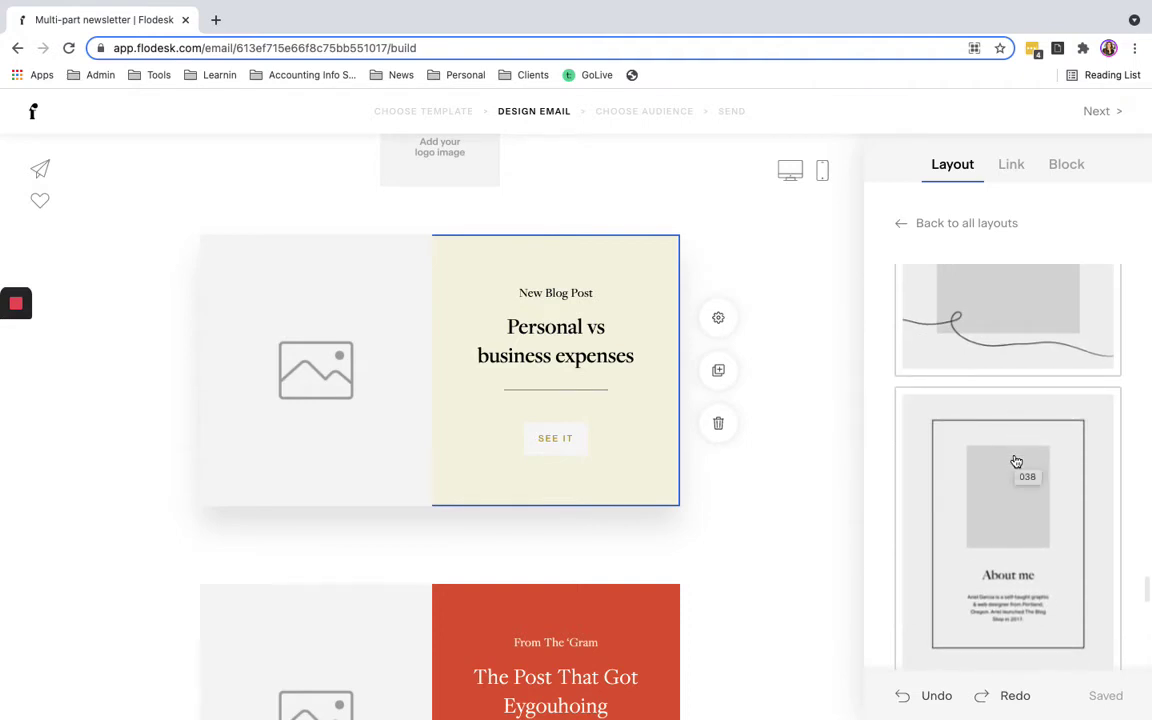
{"action": "scroll", "coordinate": [1016, 461], "scroll_direction": "up", "scroll_amount": 12}
{"action": "left_click_drag", "start_coordinate": [1016, 461], "coordinate": [657, 145]}
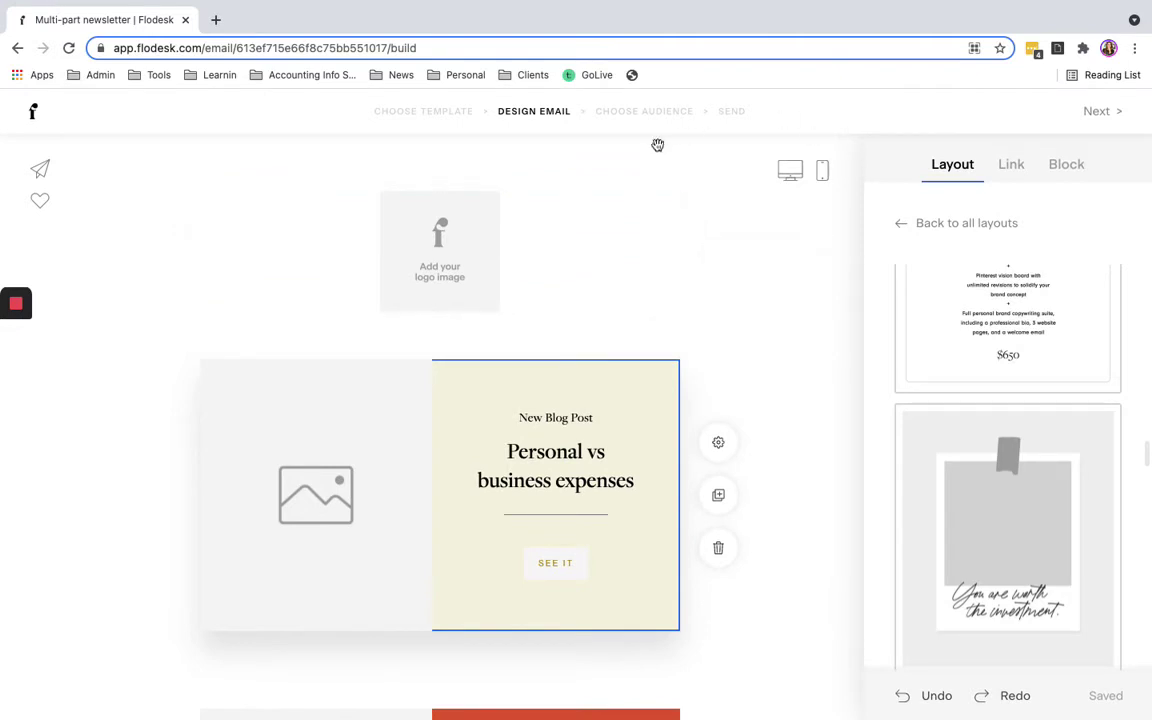
Step: Try to continue from the email design to audience selection, and dismiss the request for a footer address
{"action": "left_click", "coordinate": [1094, 116]}
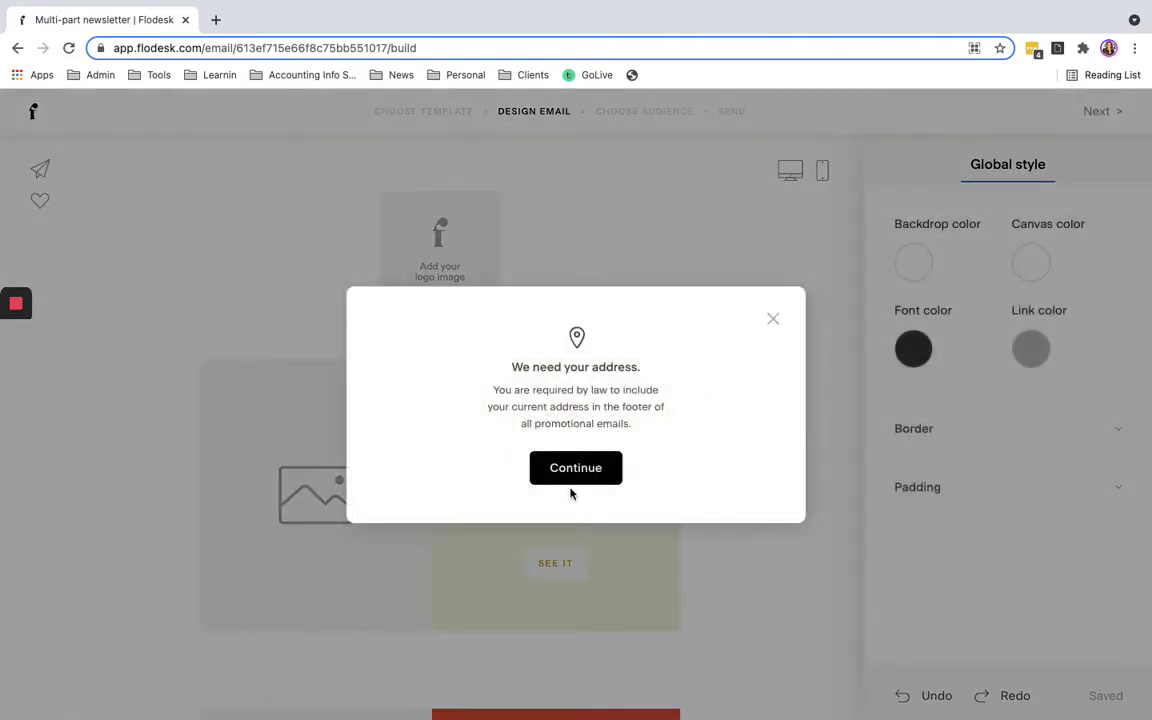
{"action": "left_click", "coordinate": [771, 320]}
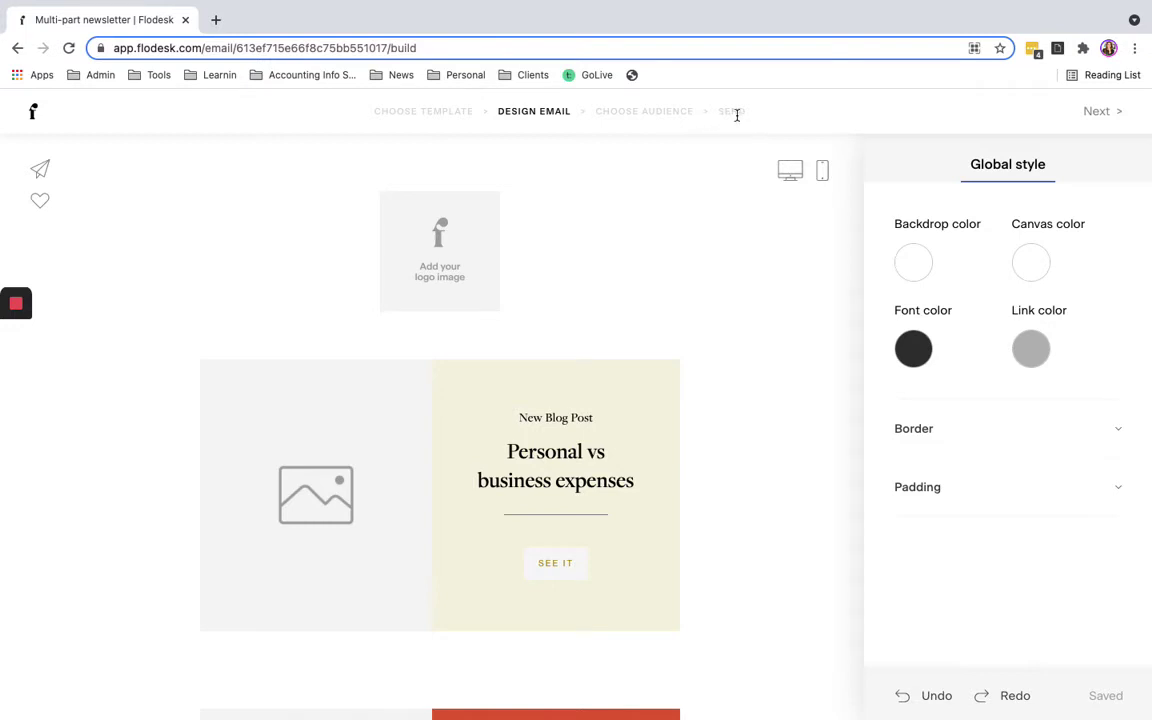
Step: Leave the email editor and create a workflow from scratch named "Pop up Email Collection"
{"action": "left_click", "coordinate": [37, 113]}
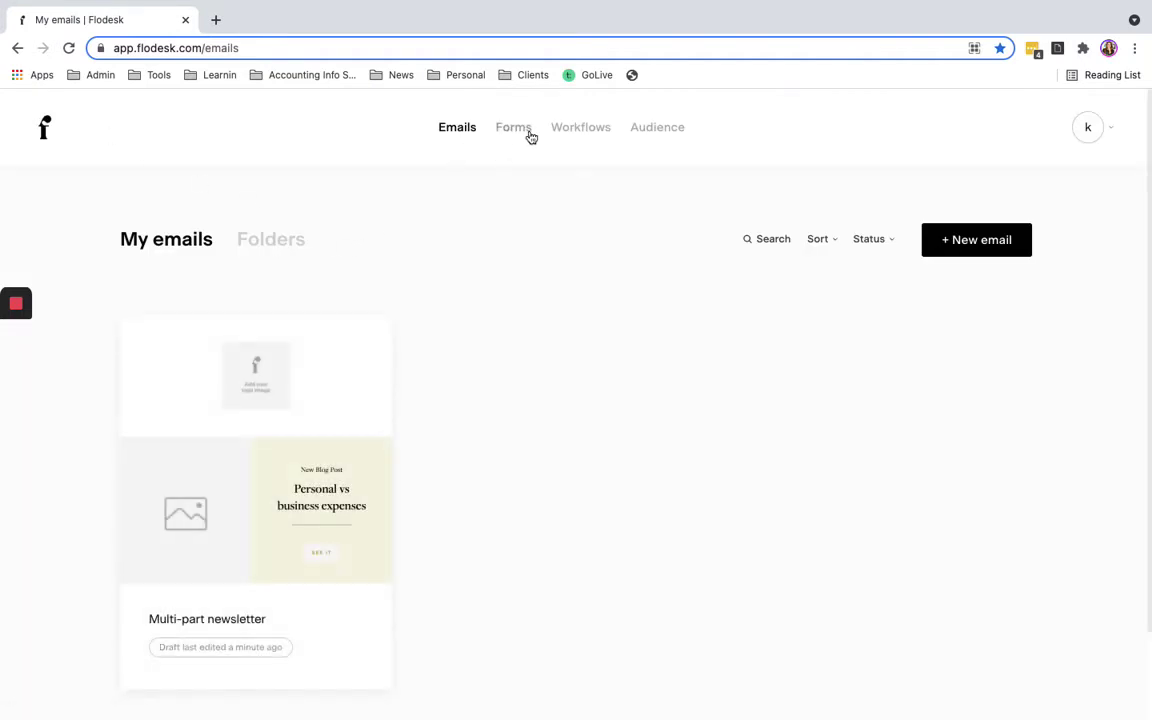
{"action": "left_click", "coordinate": [596, 134]}
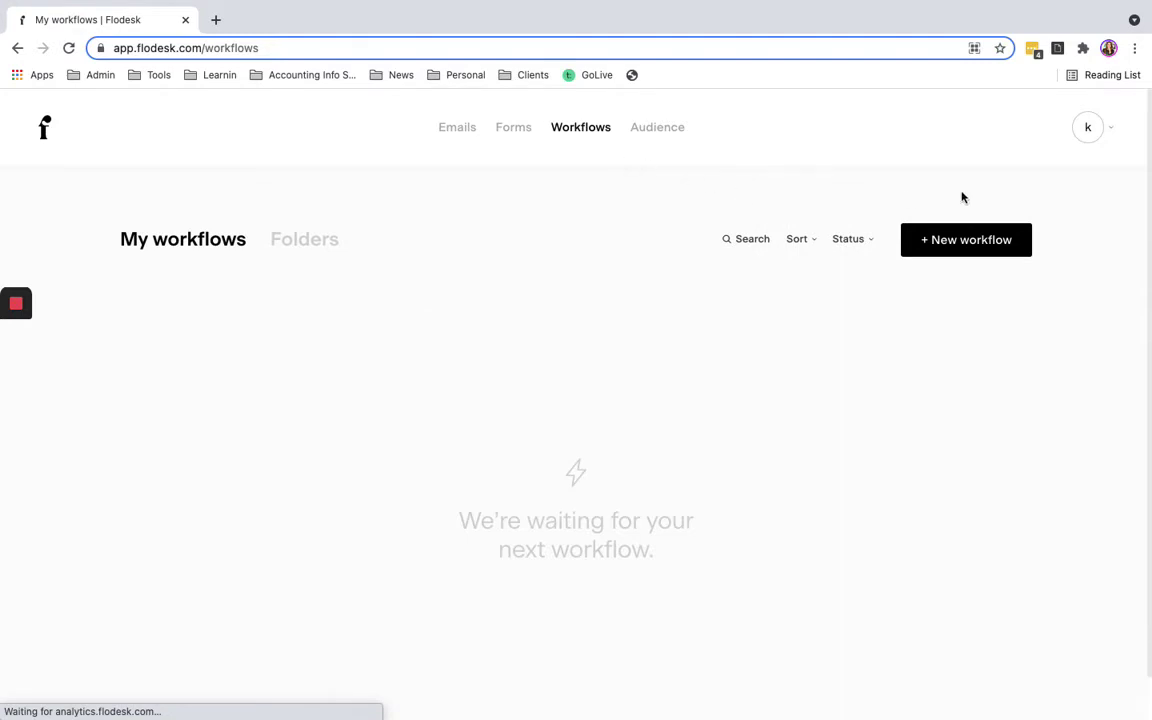
{"action": "left_click", "coordinate": [982, 249]}
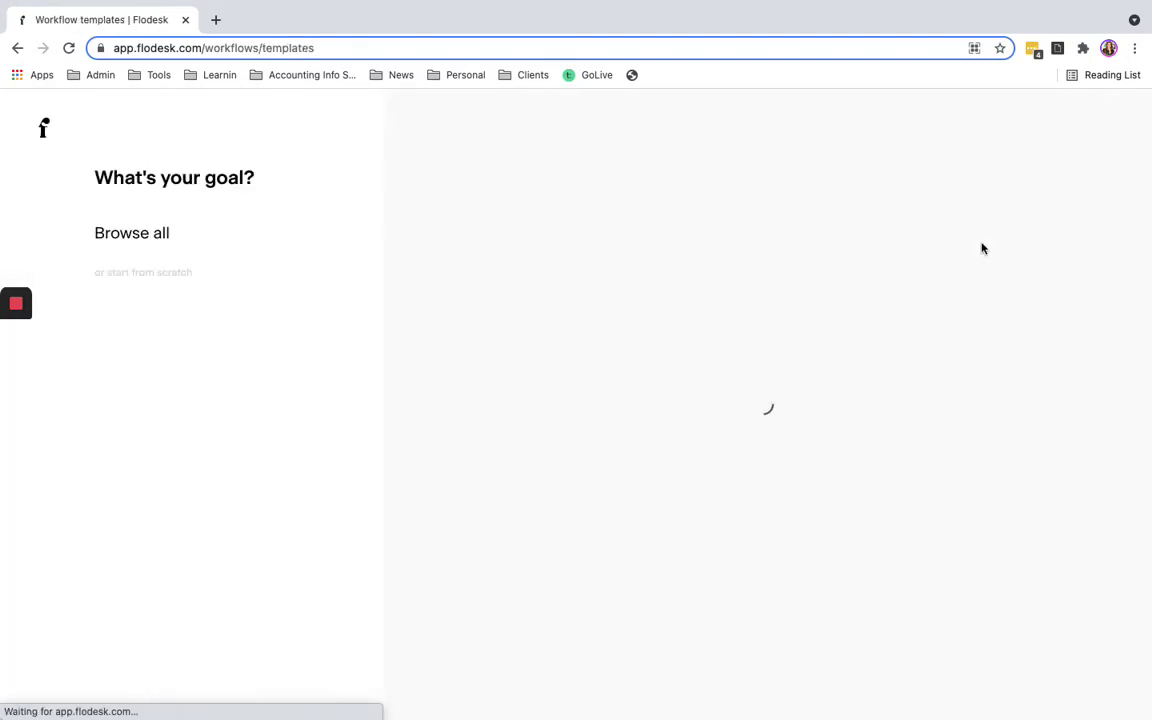
{"action": "left_click", "coordinate": [146, 276]}
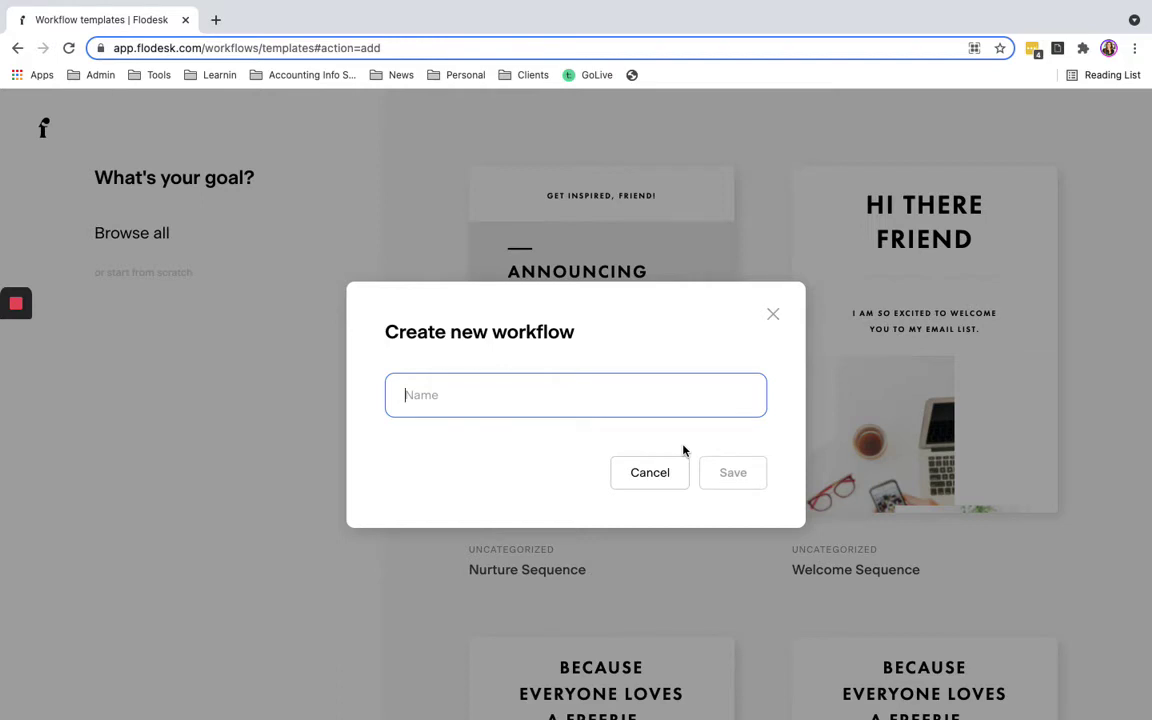
{"action": "type", "text": "Popo"}
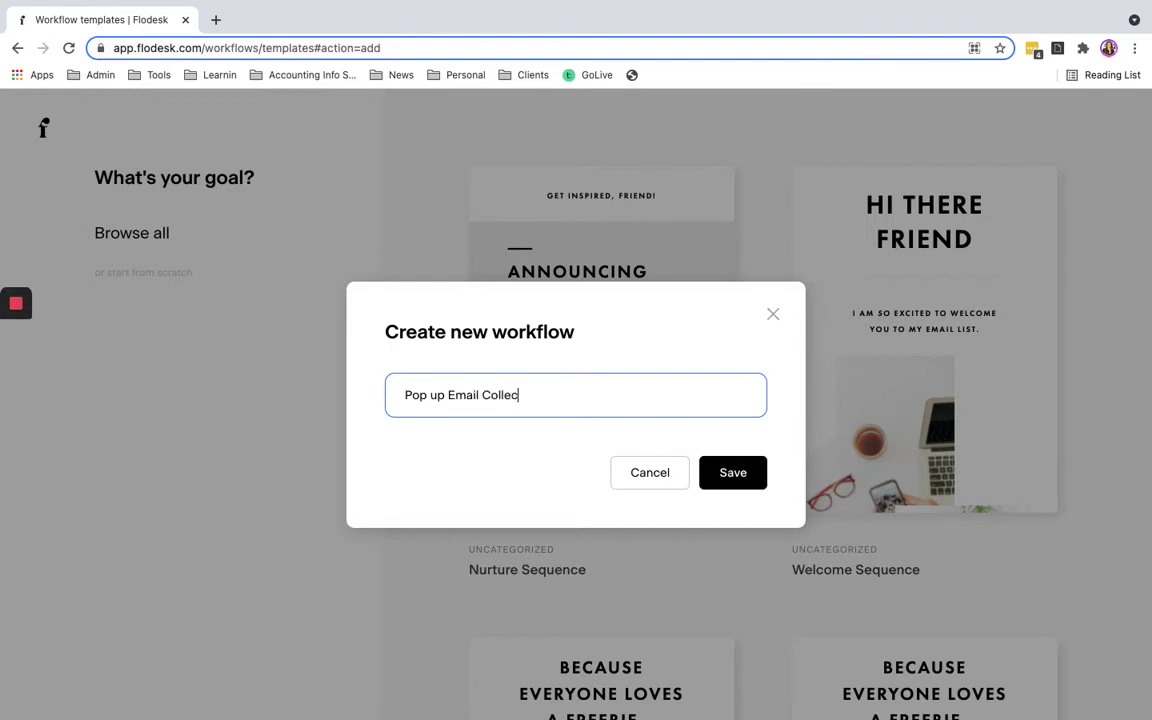
{"action": "type", "text": "on"}
{"action": "left_click", "coordinate": [744, 486]}
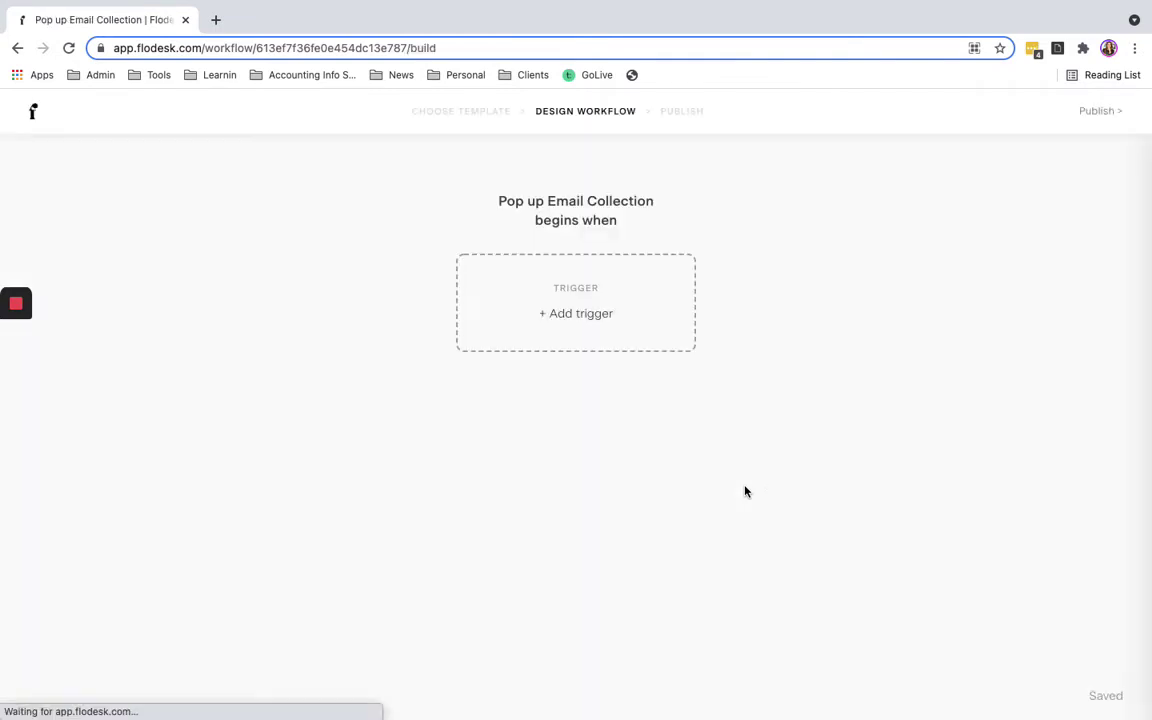
Step: Try to set the workflow's trigger to a subscriber being added to a segment, and return to the workflows overview
{"action": "left_click", "coordinate": [577, 312]}
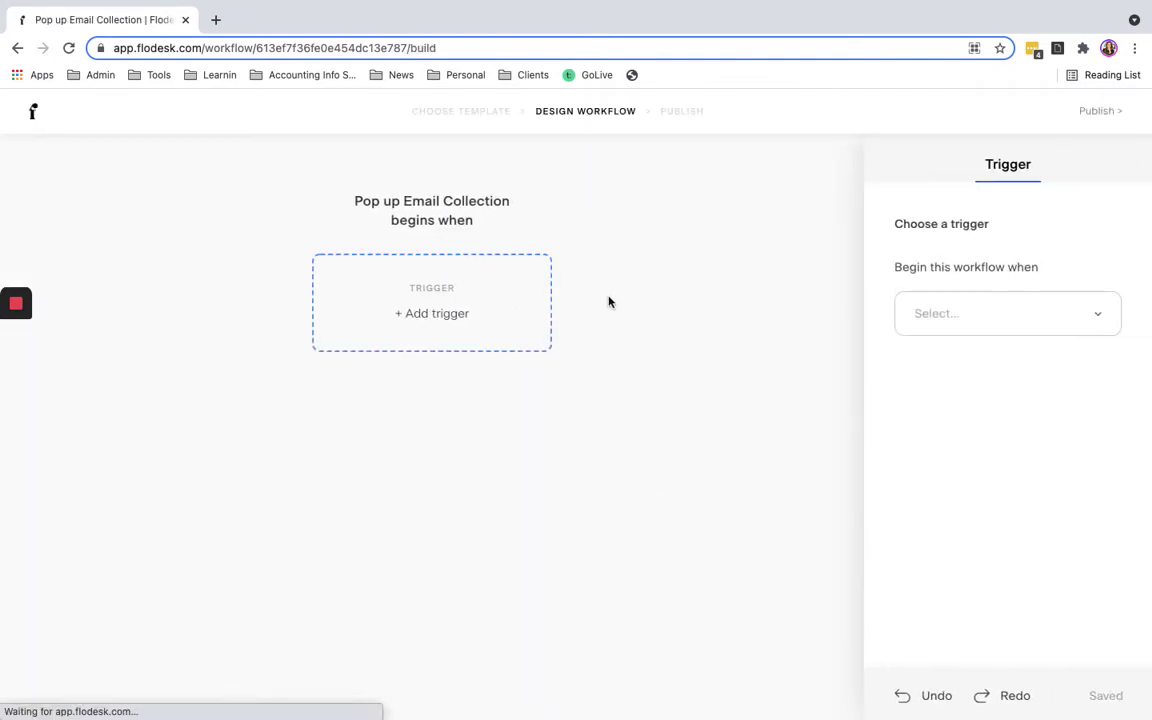
{"action": "left_click", "coordinate": [1013, 323]}
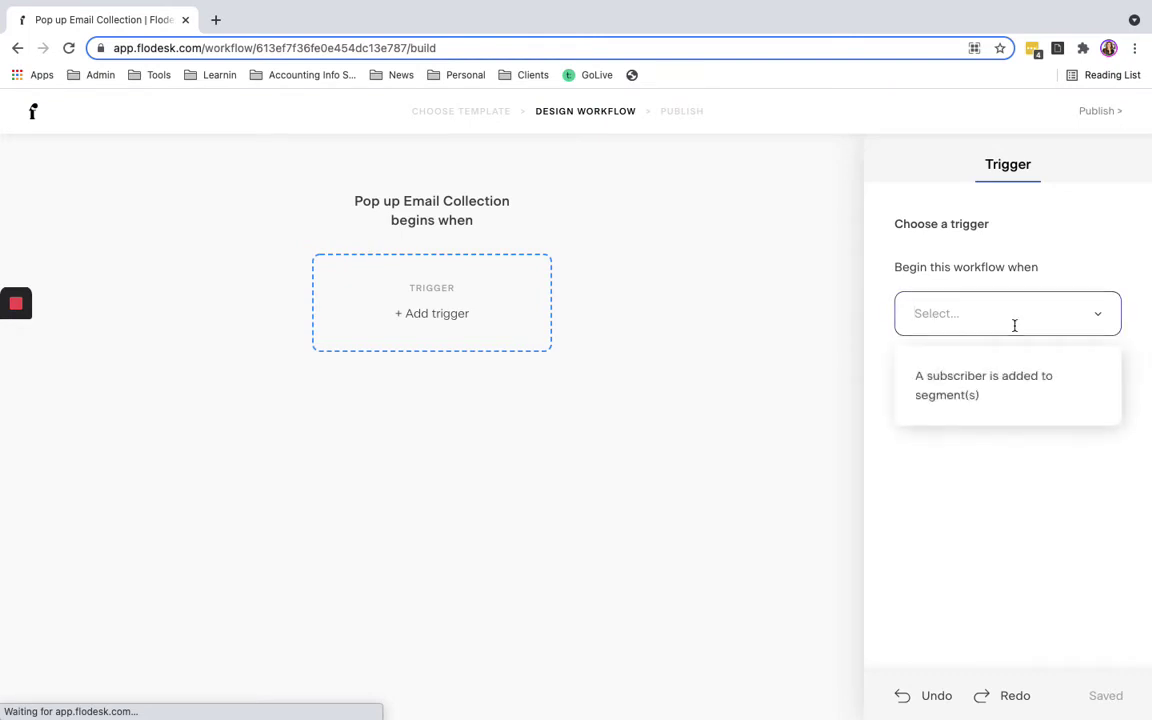
{"action": "left_click", "coordinate": [918, 388]}
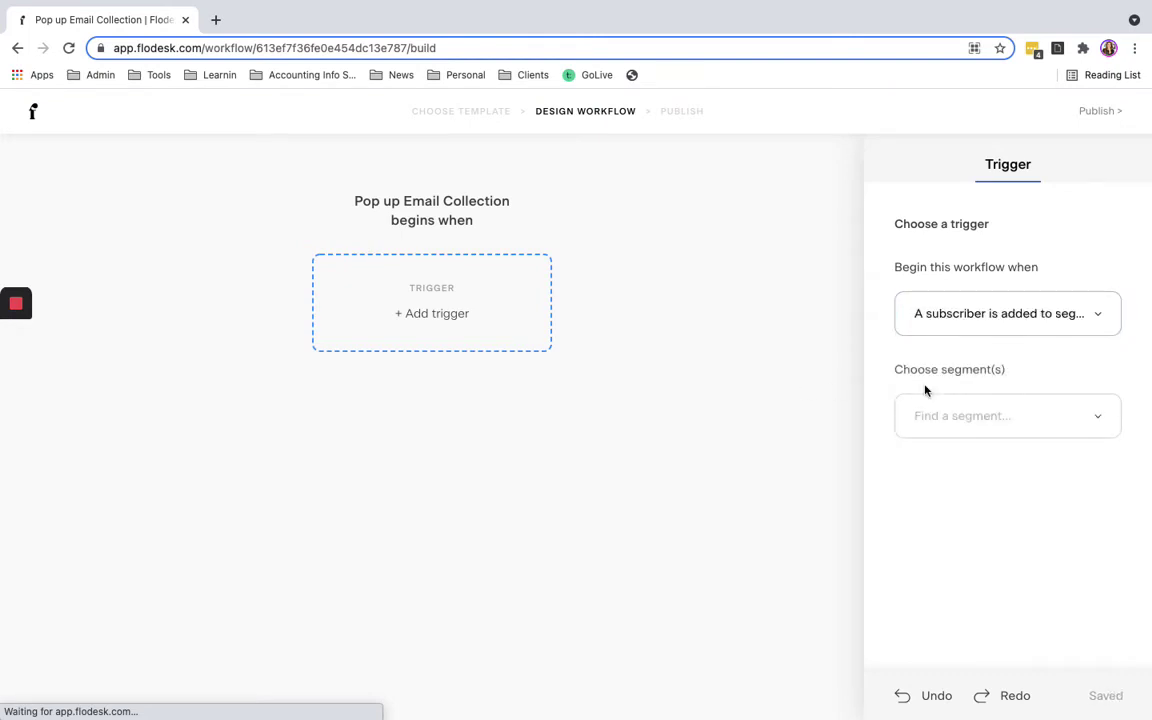
{"action": "left_click", "coordinate": [979, 408]}
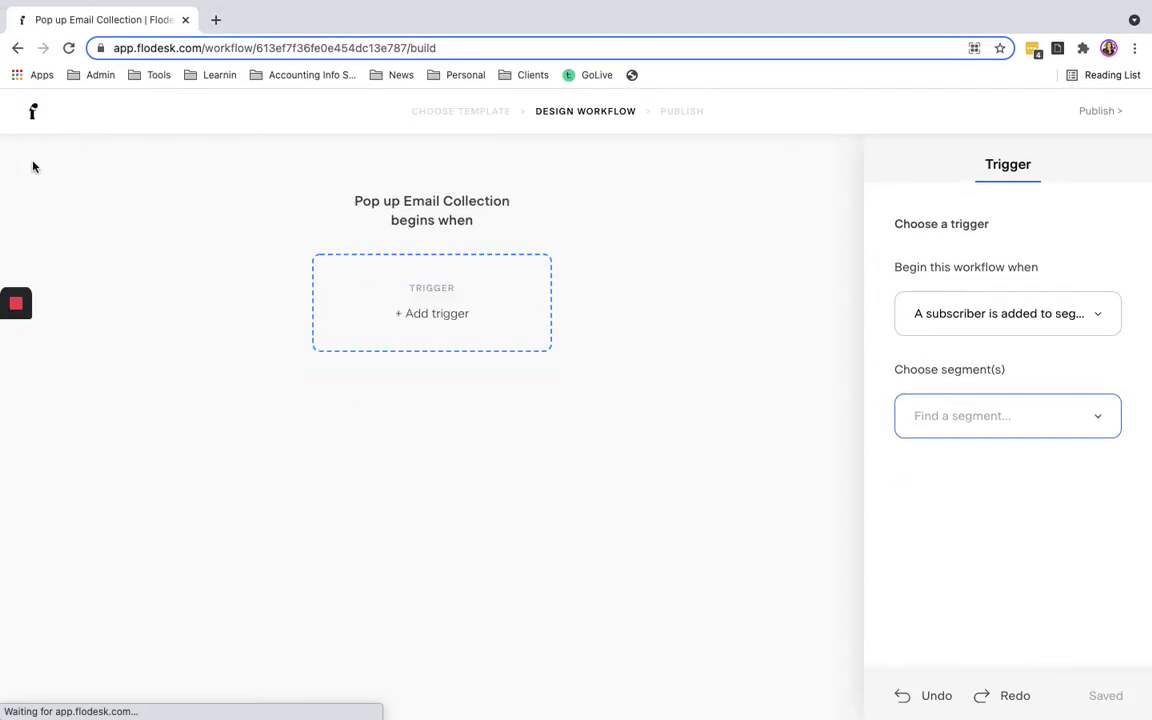
{"action": "left_click", "coordinate": [33, 111]}
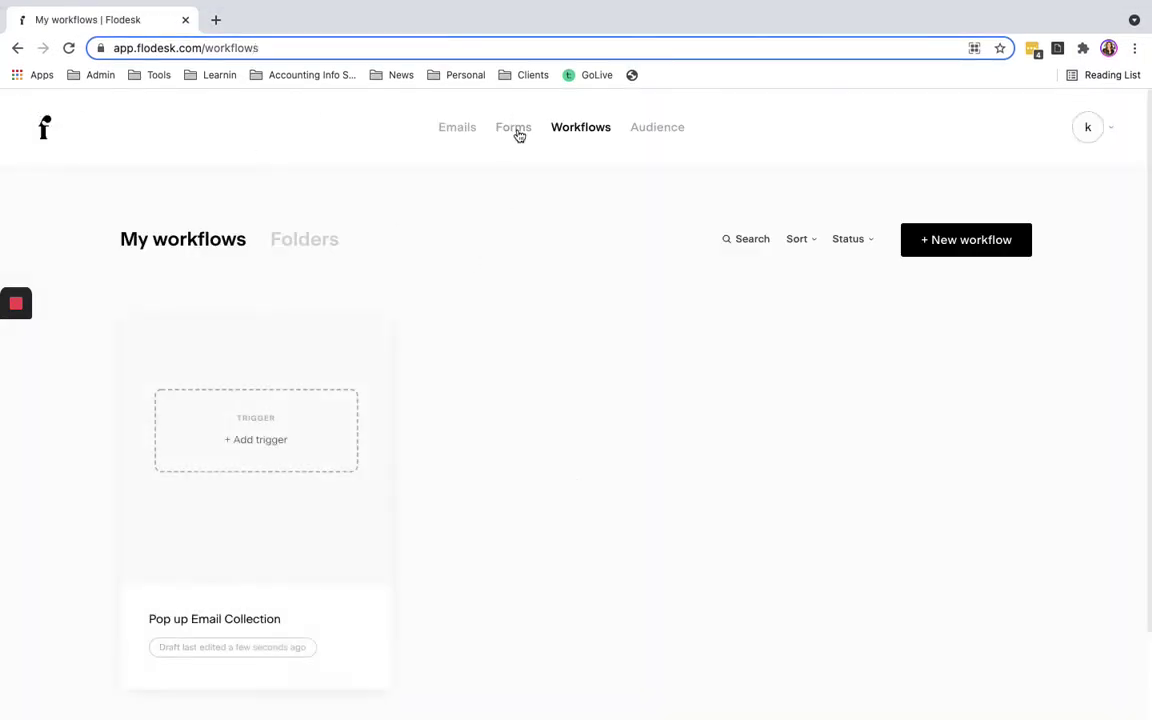
Step: Create a form from the "Popup with image I" template and assign it to a new segment named "New"
{"action": "left_click", "coordinate": [517, 134]}
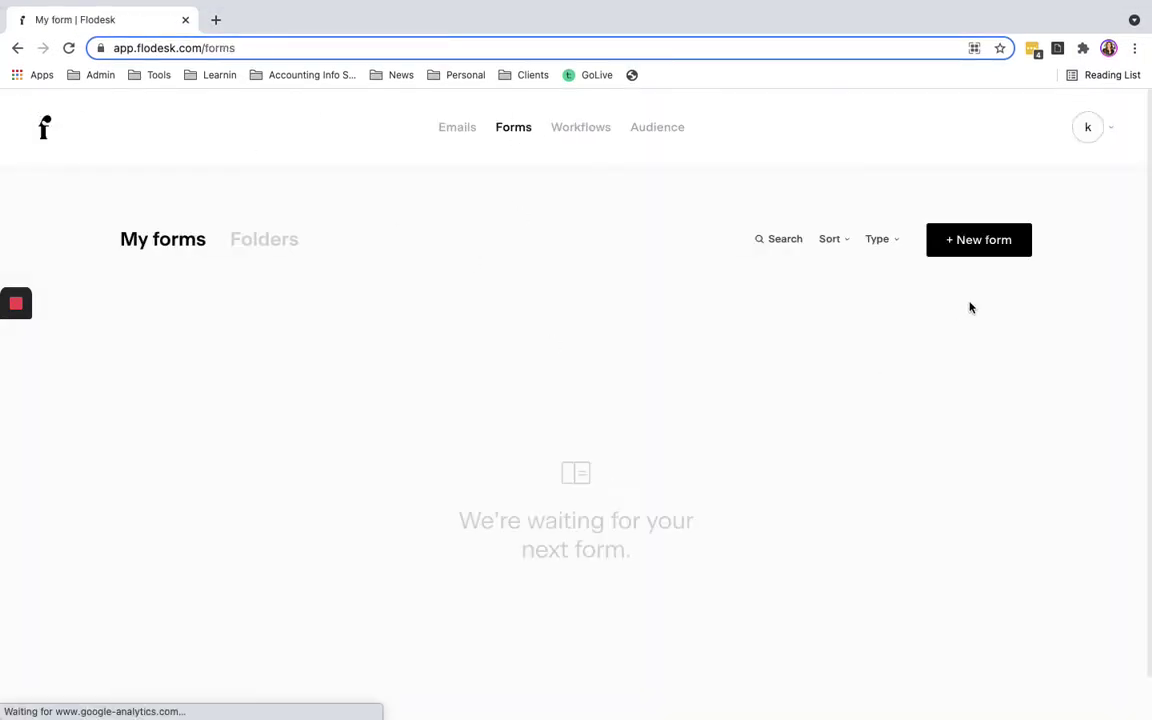
{"action": "left_click", "coordinate": [985, 243]}
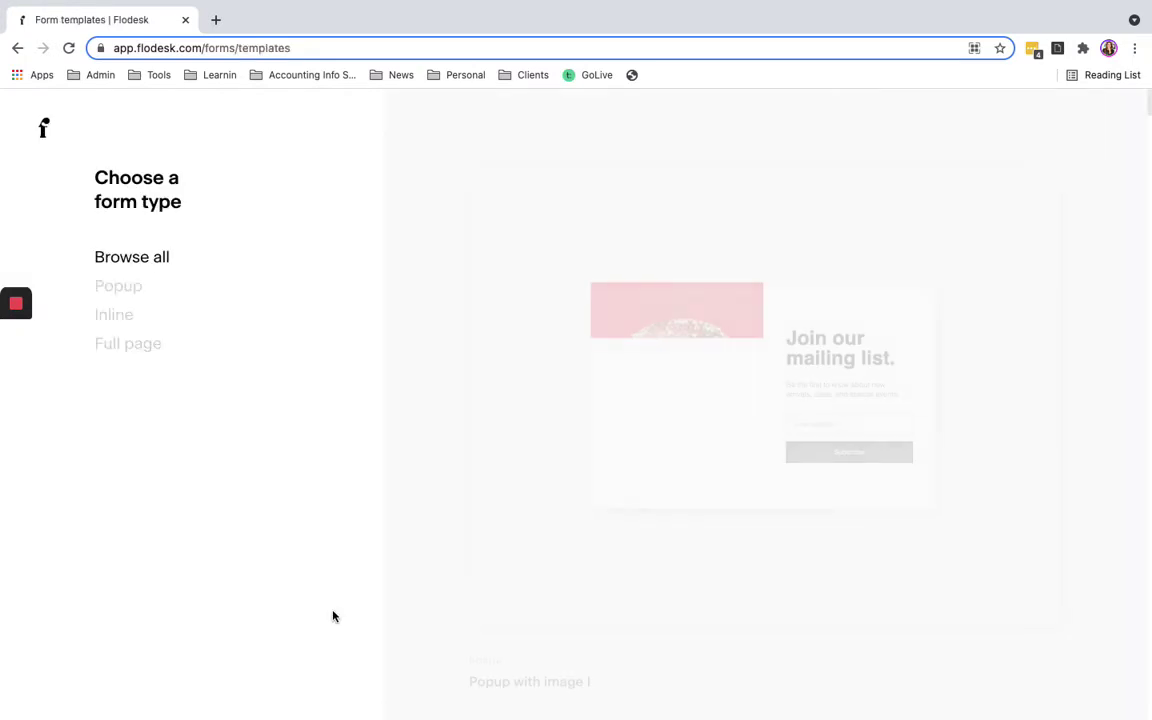
{"action": "left_click", "coordinate": [805, 425]}
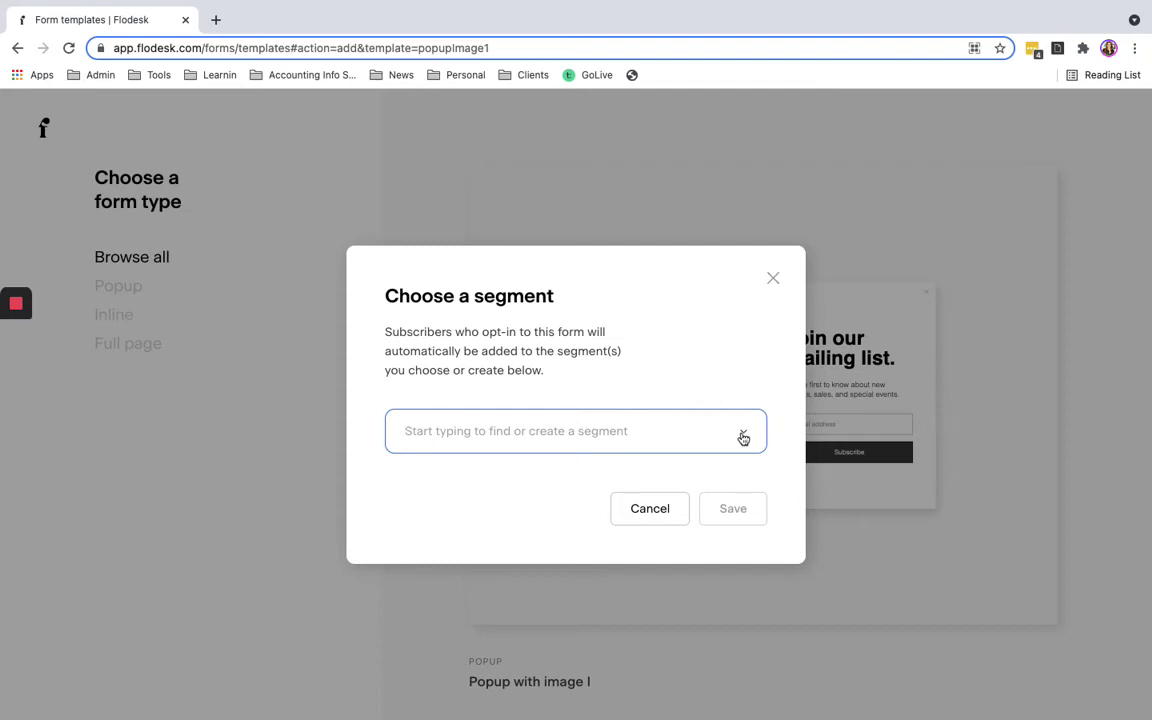
{"action": "type", "text": "New"}
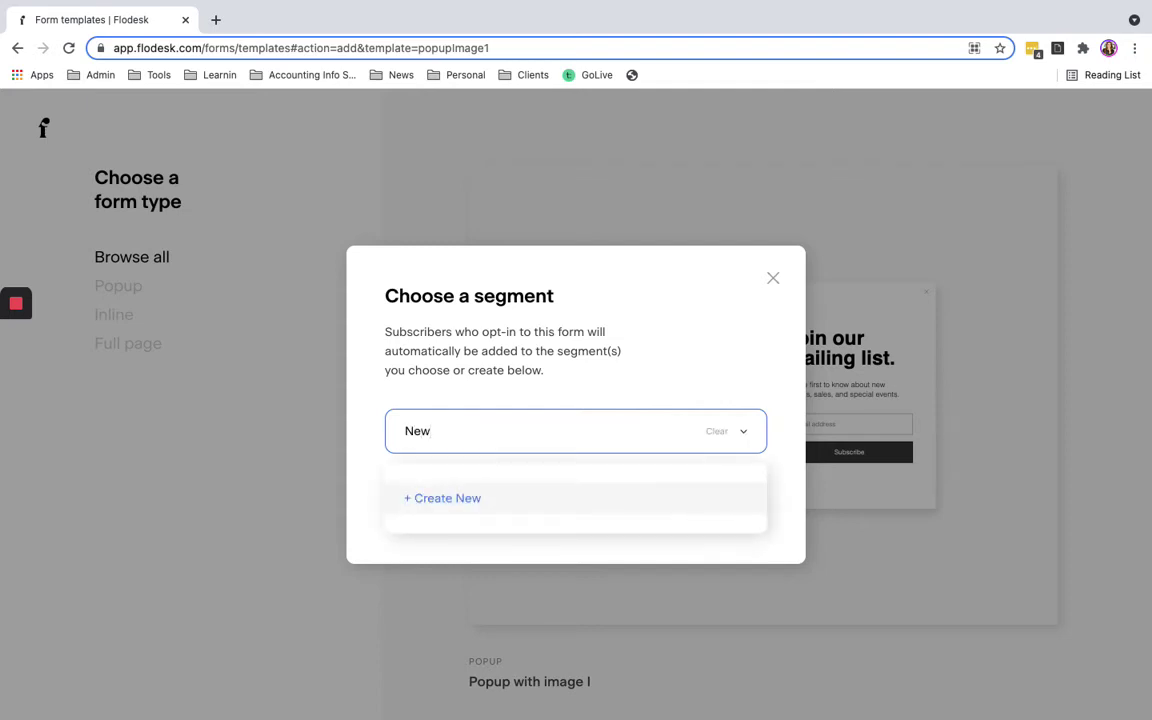
{"action": "key", "text": "Return"}
{"action": "left_click", "coordinate": [737, 516]}
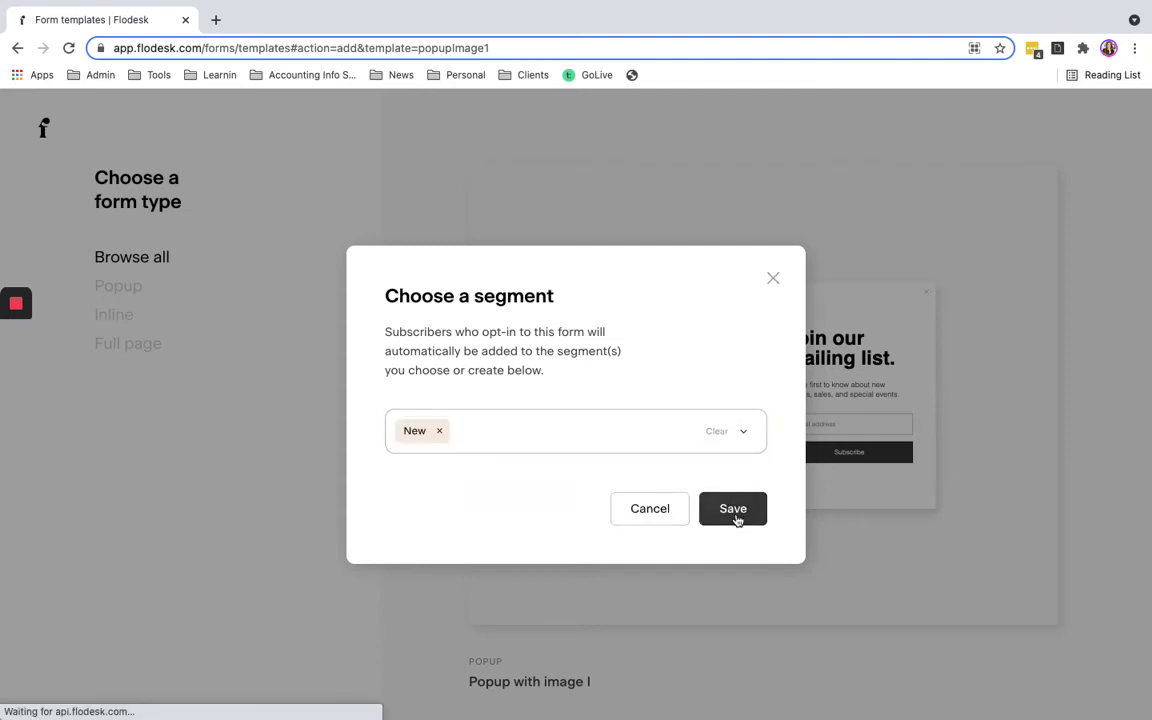
{"action": "left_click", "coordinate": [737, 518]}
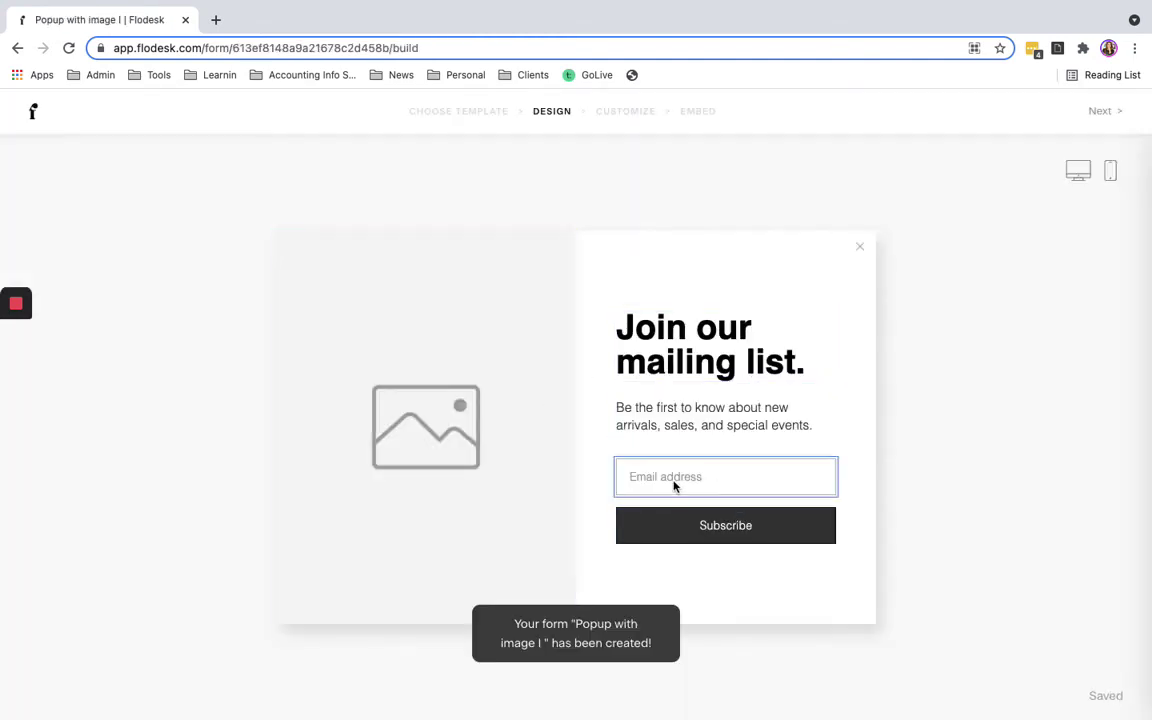
Step: Accept the popup form's default settings, including no double opt-in, immediate display and opt-in notifications, through to its embed code, and return to the forms overview
{"action": "left_click", "coordinate": [1101, 114]}
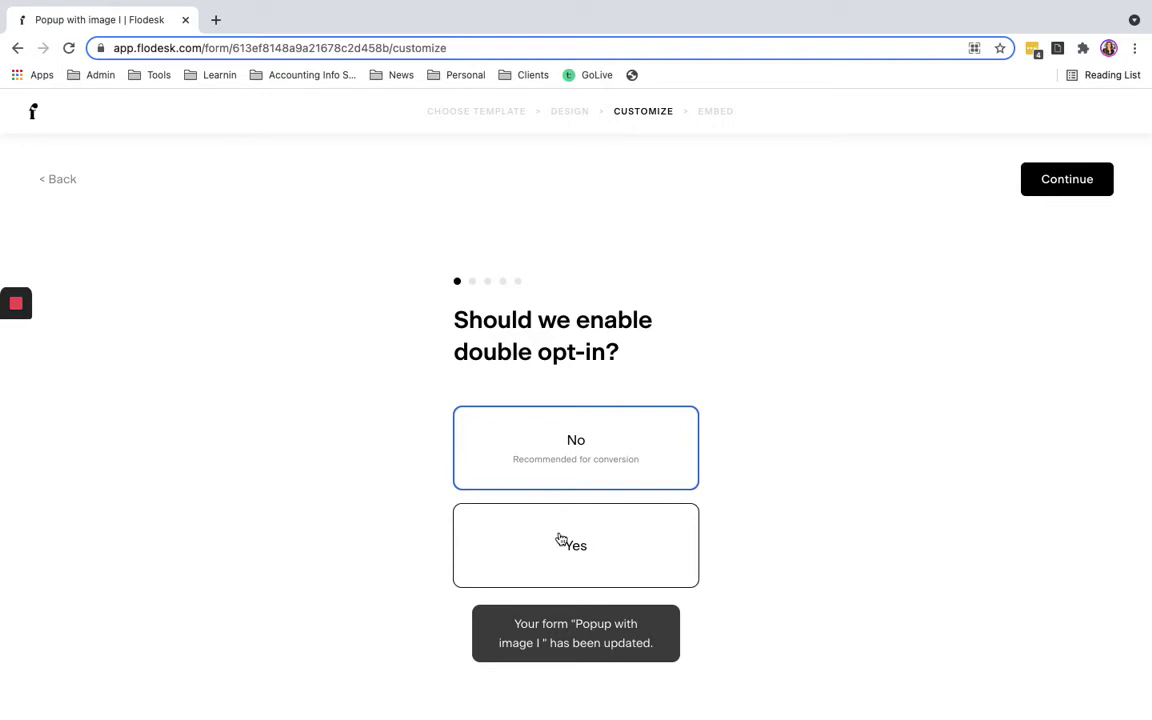
{"action": "left_click", "coordinate": [1062, 180]}
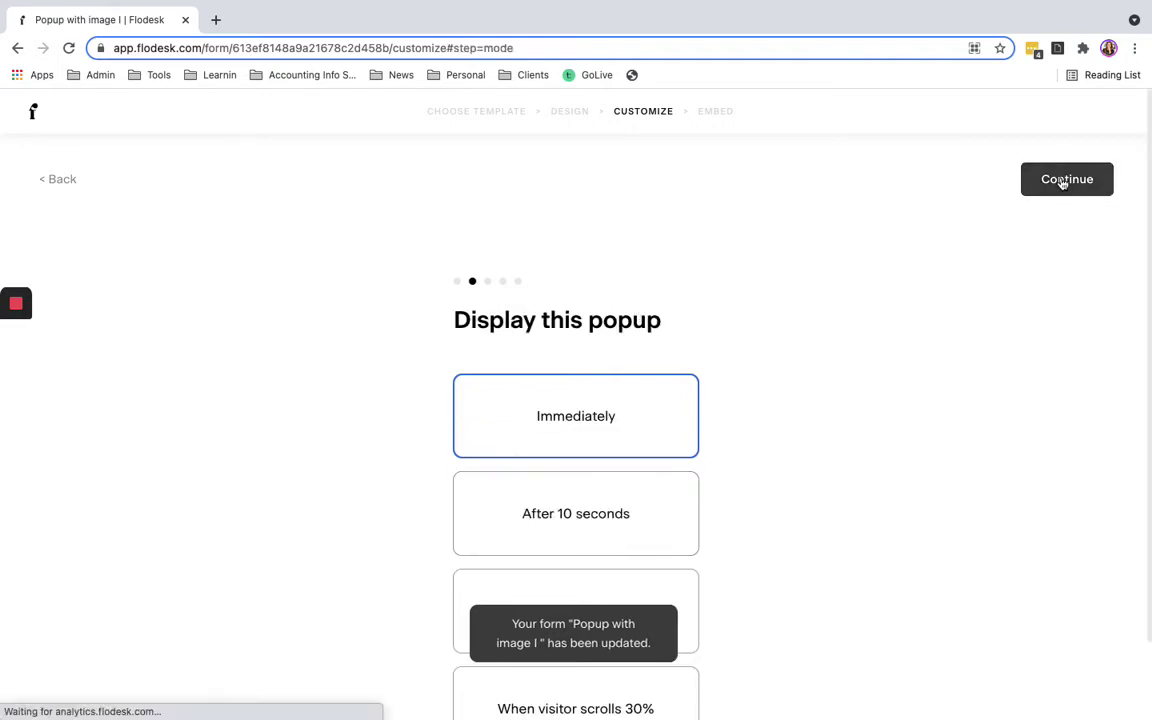
{"action": "left_click", "coordinate": [1062, 180]}
{"action": "left_click", "coordinate": [1062, 180]}
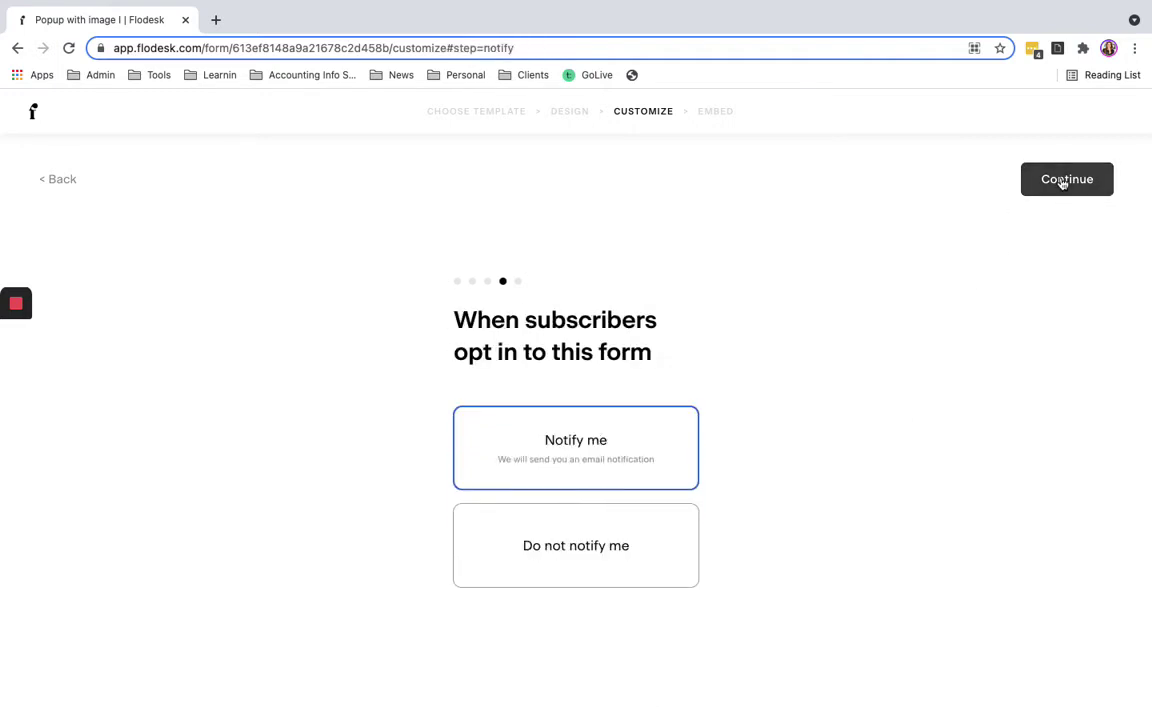
{"action": "left_click", "coordinate": [1062, 180]}
{"action": "left_click", "coordinate": [1062, 180]}
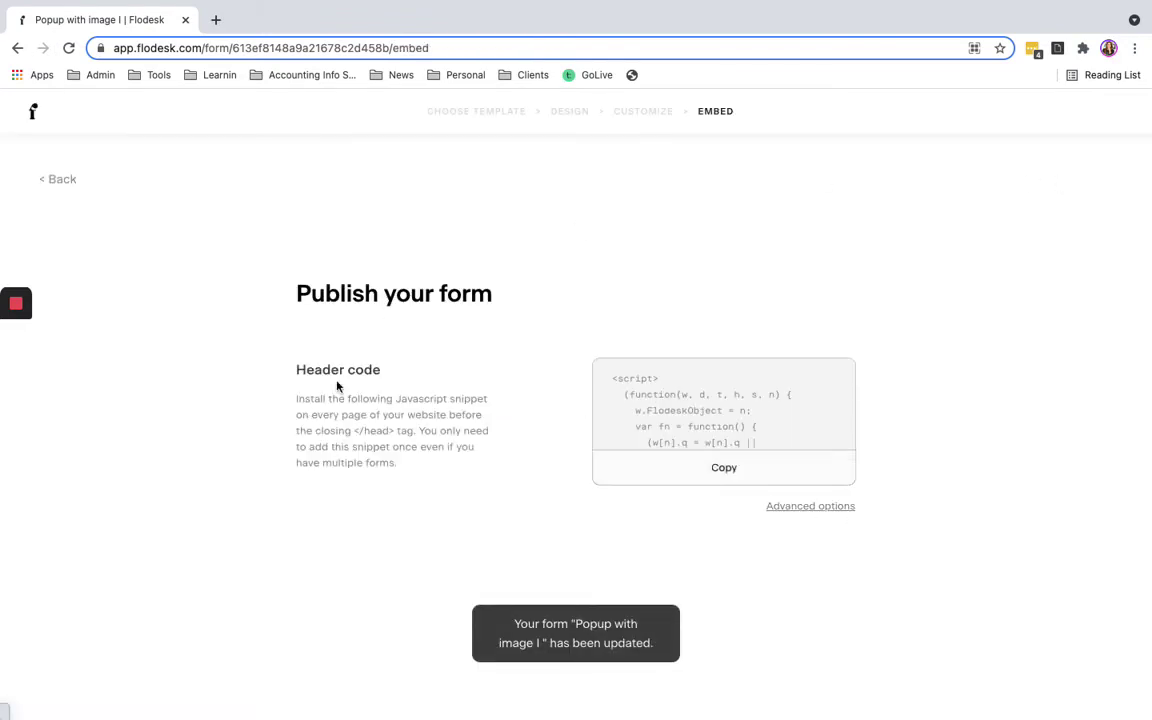
{"action": "left_click", "coordinate": [71, 185]}
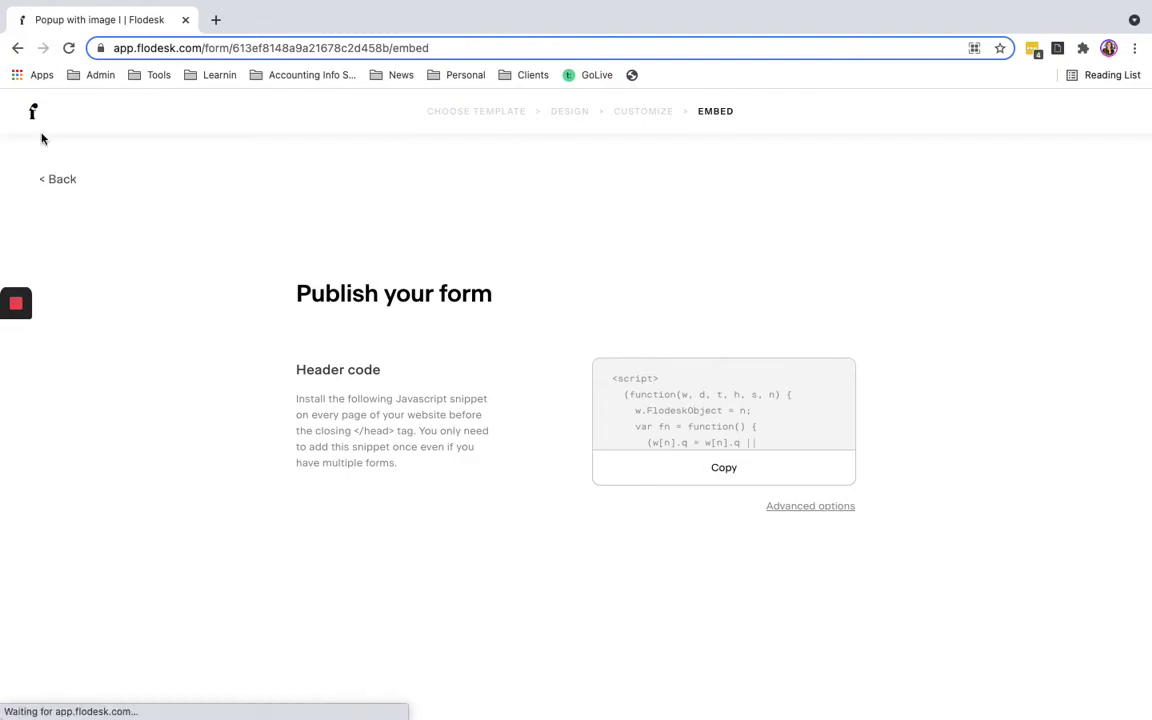
{"action": "left_click", "coordinate": [35, 126]}
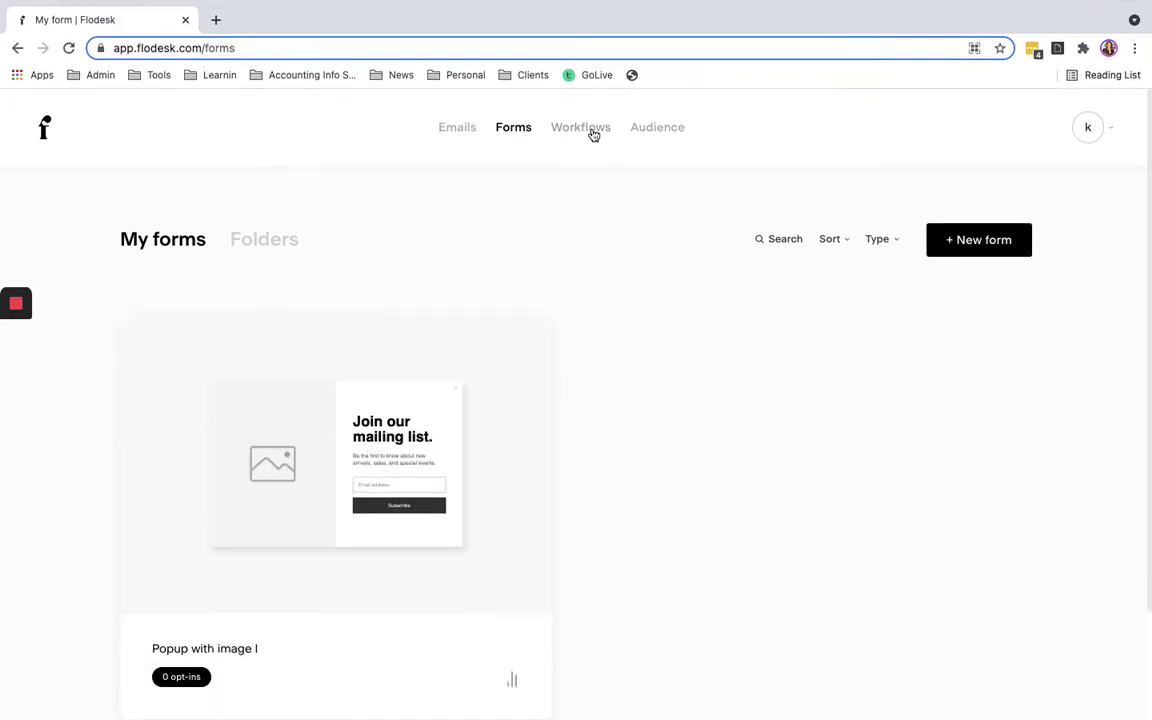
Step: Reopen the "Pop up Email Collection" workflow and set its trigger to a subscriber being added to the segment "New"
{"action": "left_click", "coordinate": [590, 131]}
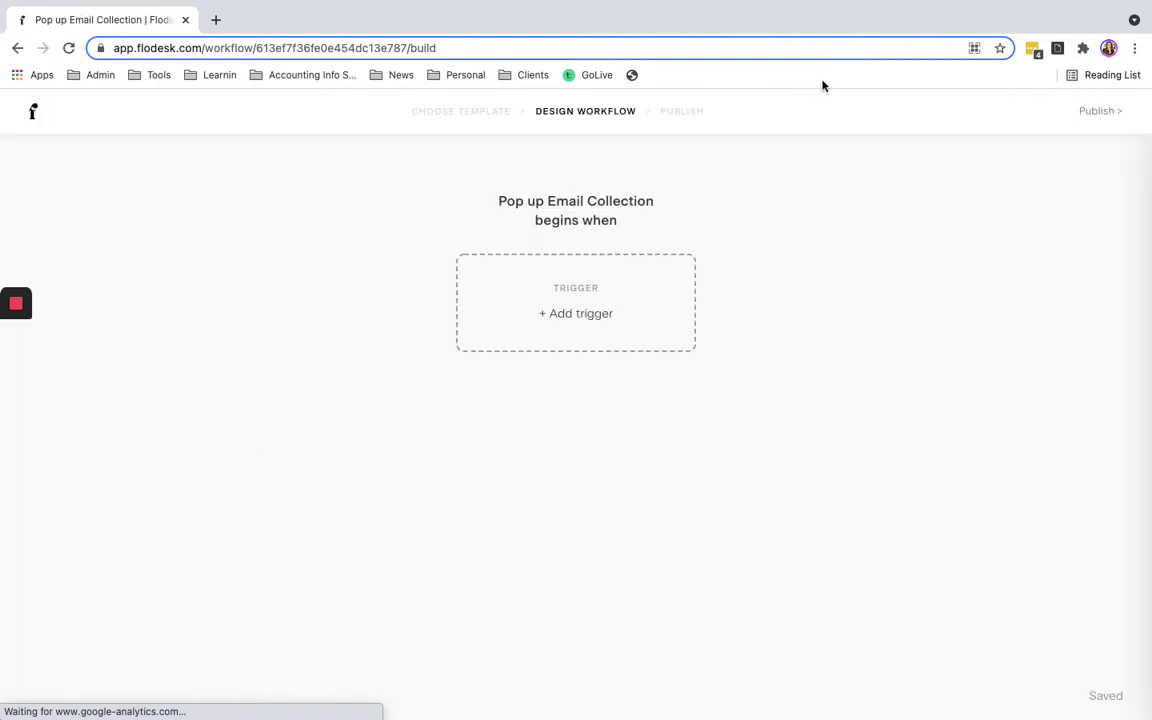
{"action": "left_click", "coordinate": [604, 316]}
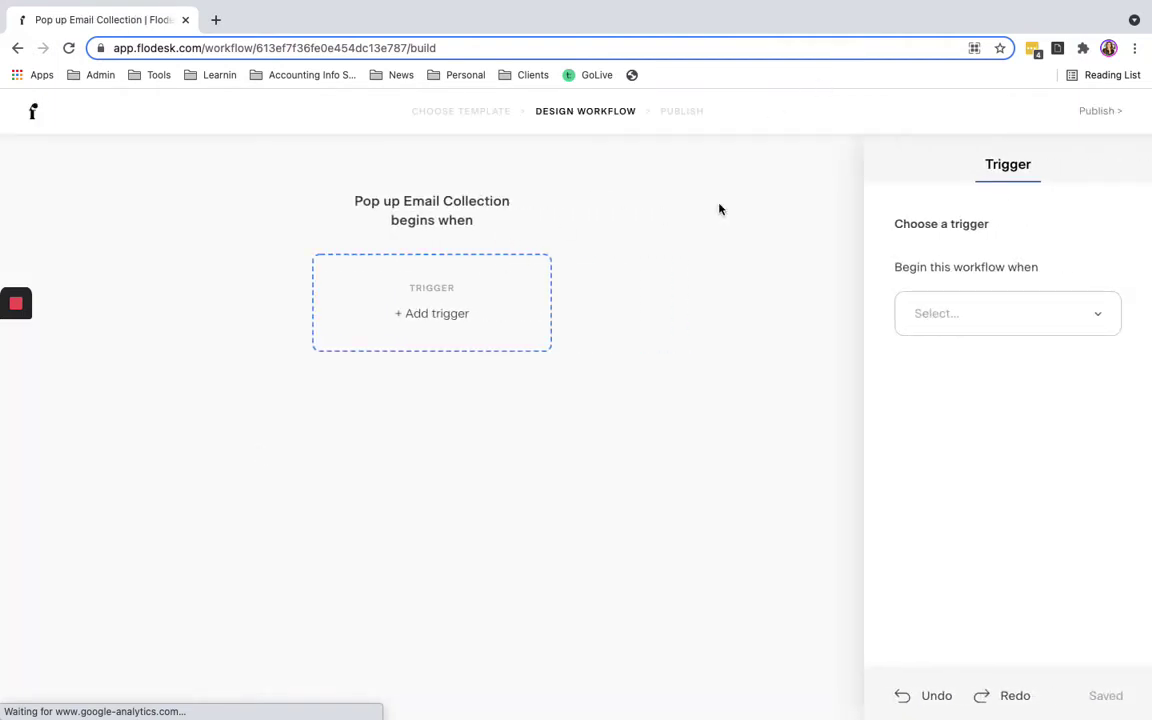
{"action": "left_click", "coordinate": [1004, 305]}
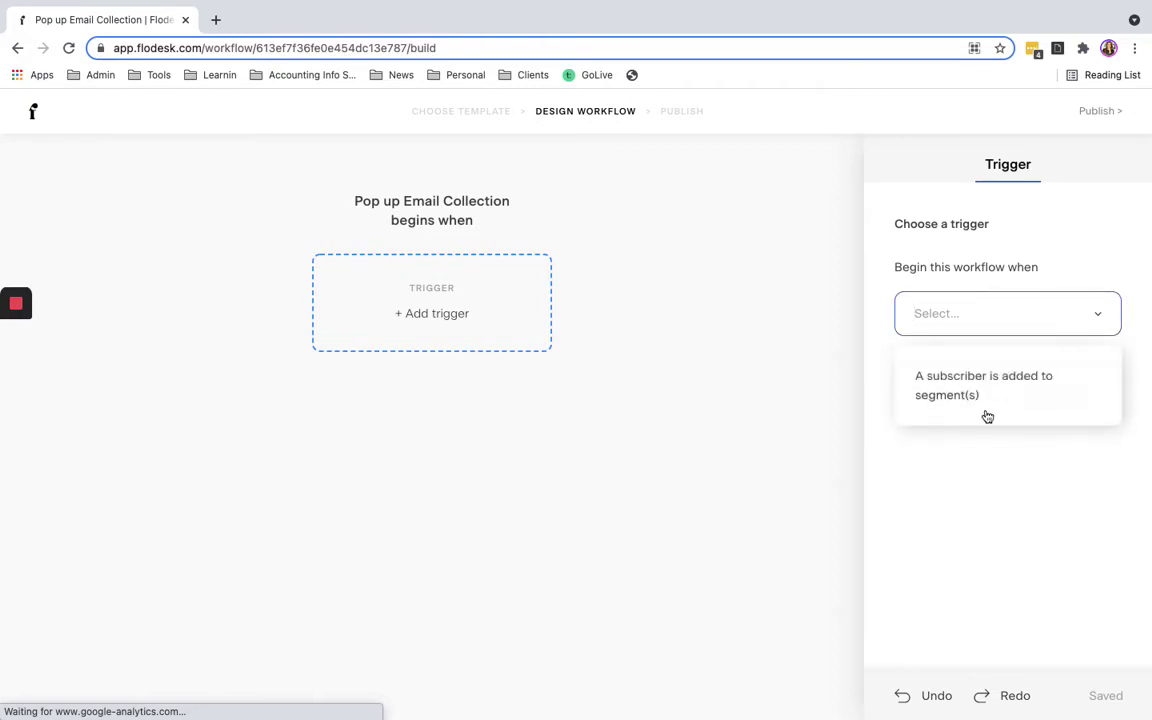
{"action": "left_click", "coordinate": [987, 416]}
{"action": "left_click", "coordinate": [1003, 414]}
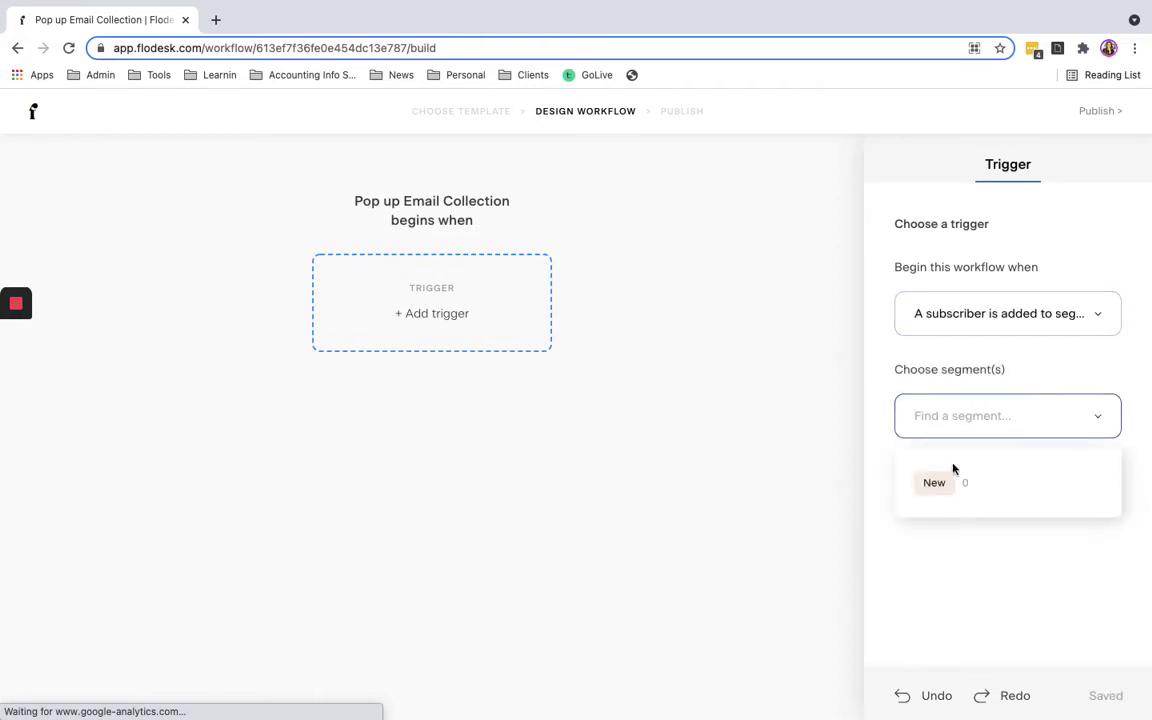
{"action": "left_click", "coordinate": [935, 484]}
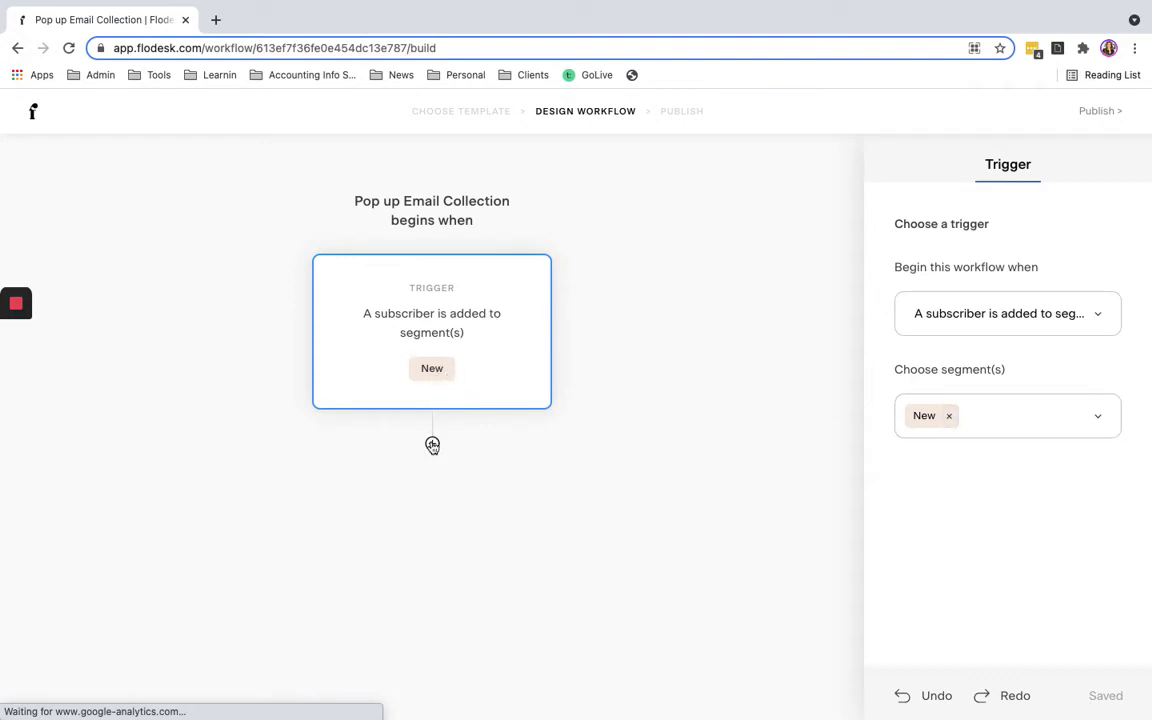
Step: Try out an Action step below the trigger, check which actions it offers, and delete it
{"action": "left_click", "coordinate": [432, 445]}
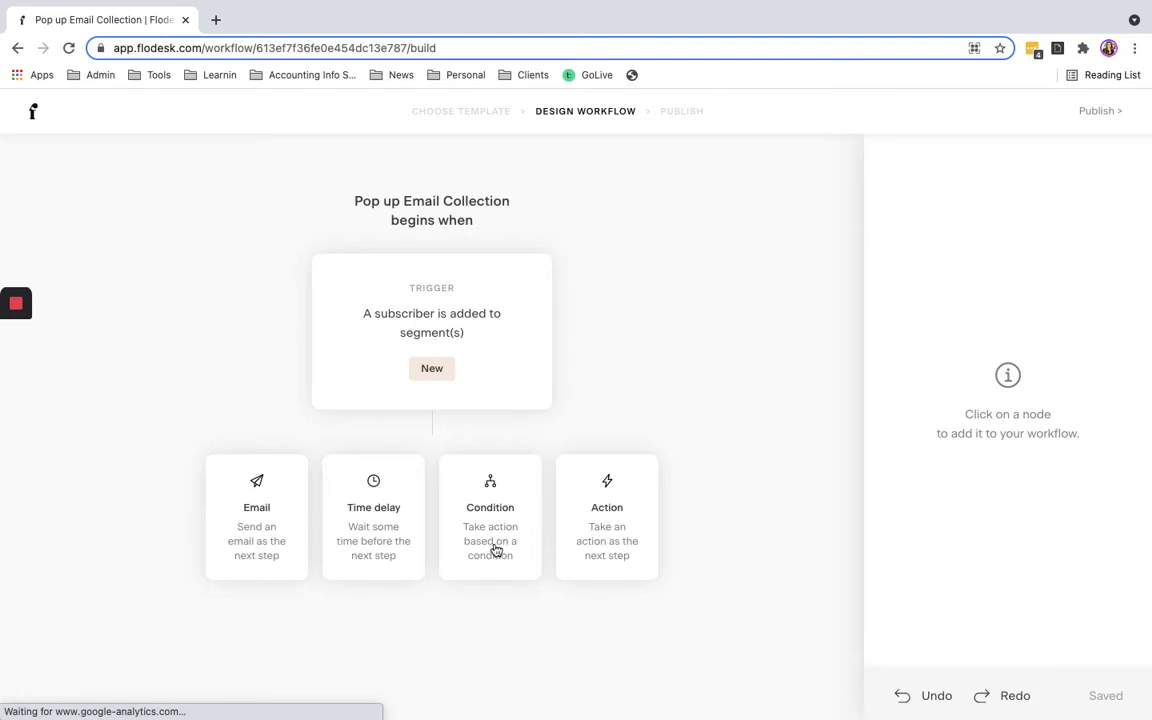
{"action": "left_click", "coordinate": [637, 518]}
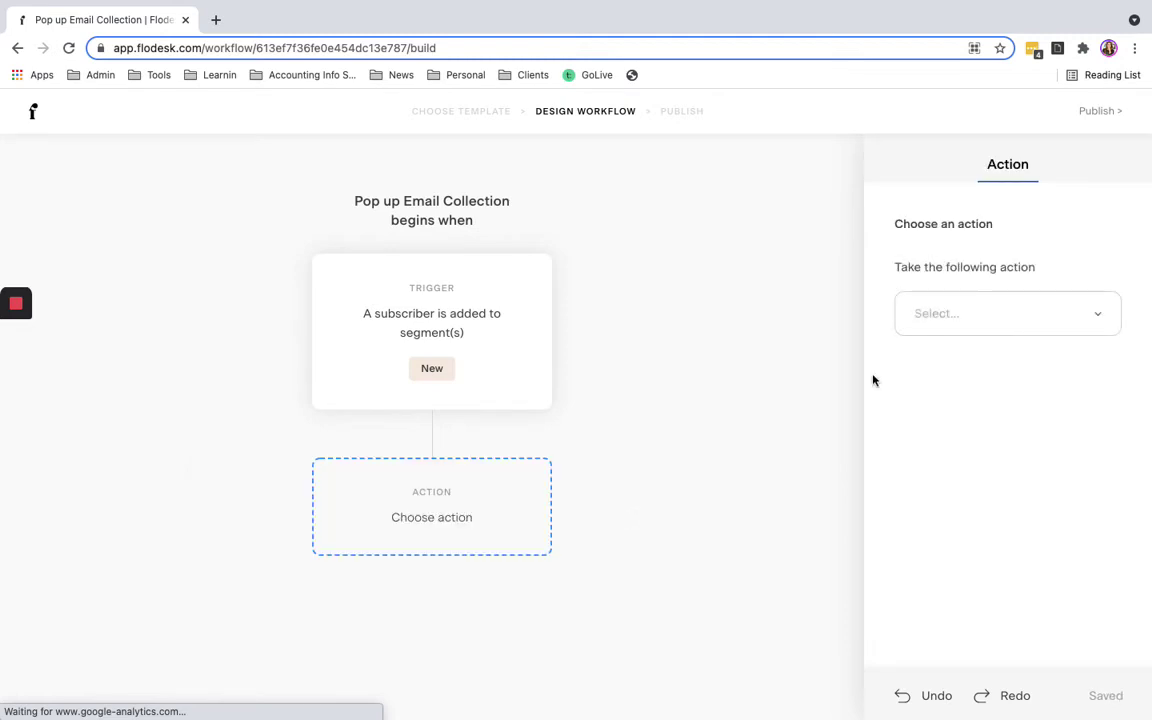
{"action": "left_click", "coordinate": [1100, 318]}
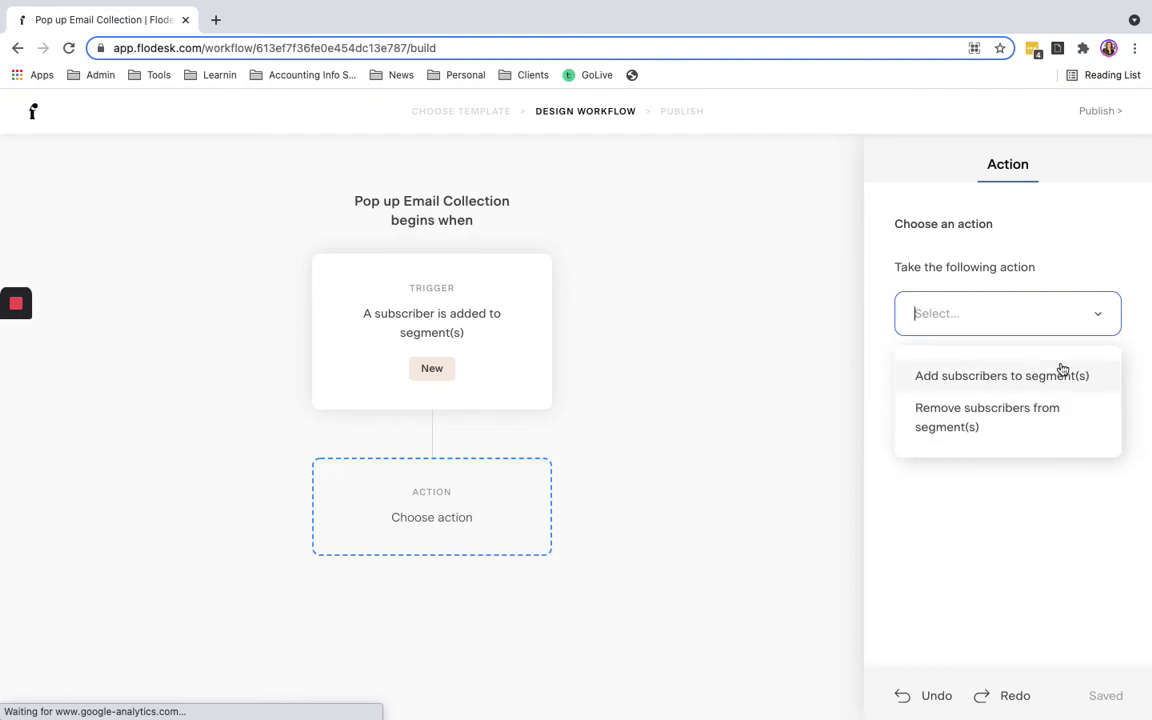
{"action": "left_click", "coordinate": [558, 453]}
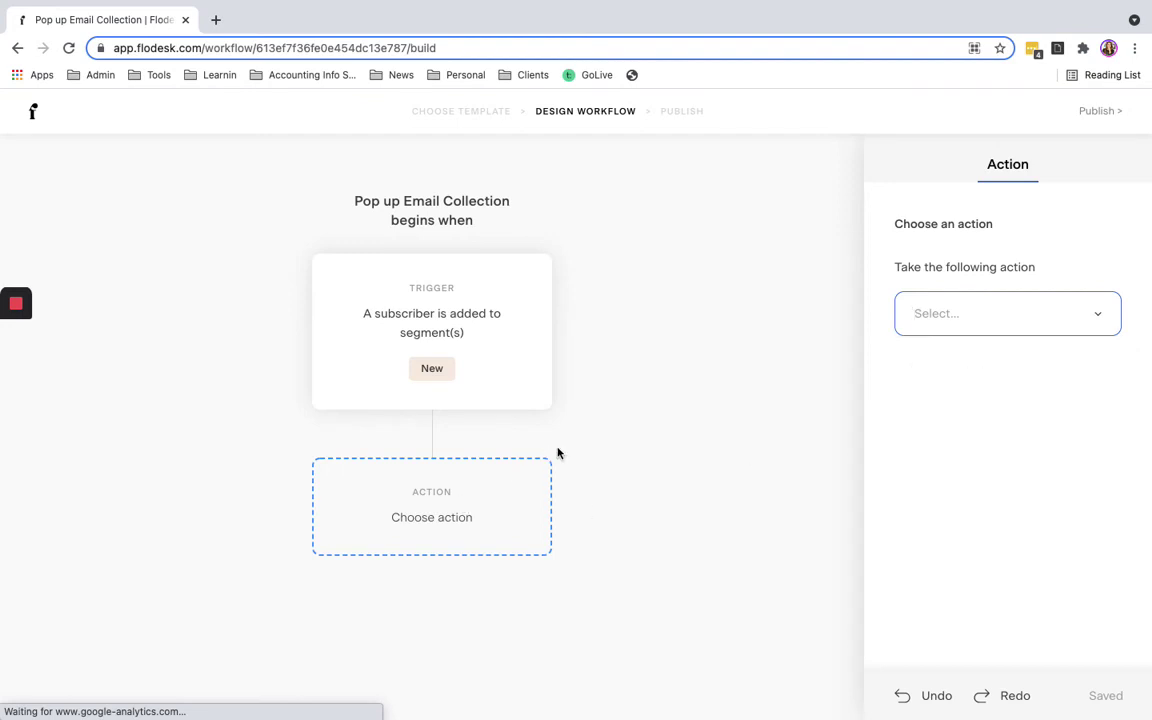
{"action": "left_click", "coordinate": [551, 459]}
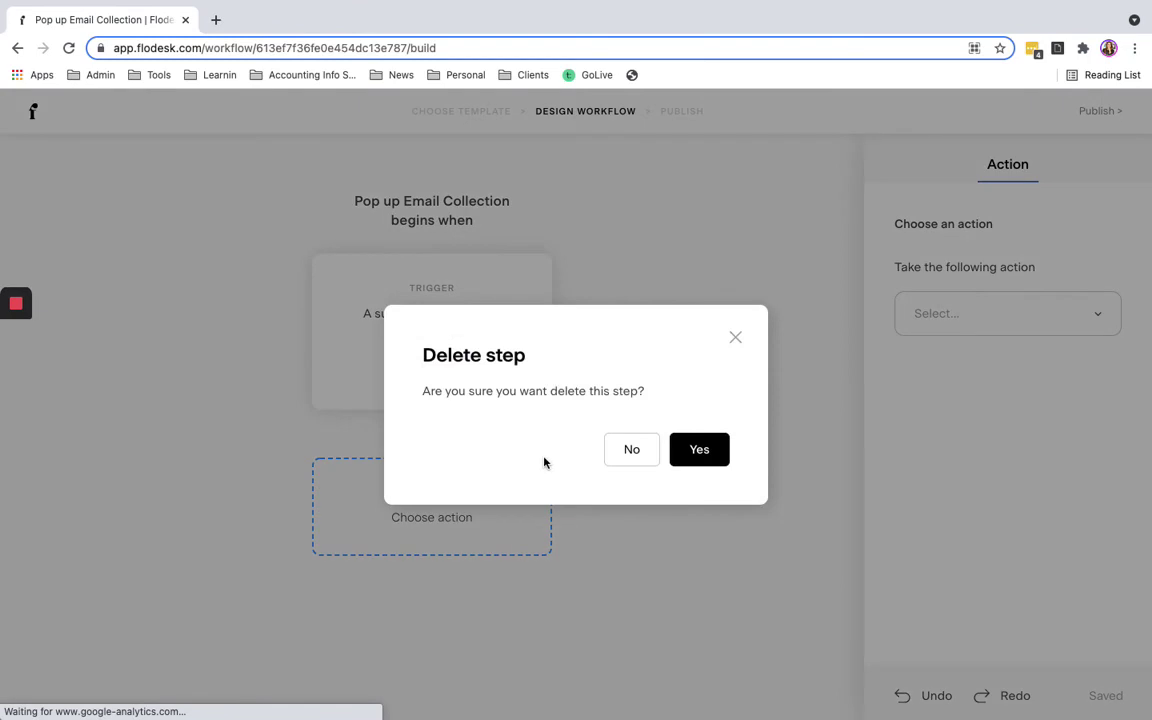
{"action": "left_click", "coordinate": [699, 450]}
Step: Add a time delay of 1 day below the workflow's trigger
{"action": "left_click", "coordinate": [432, 442]}
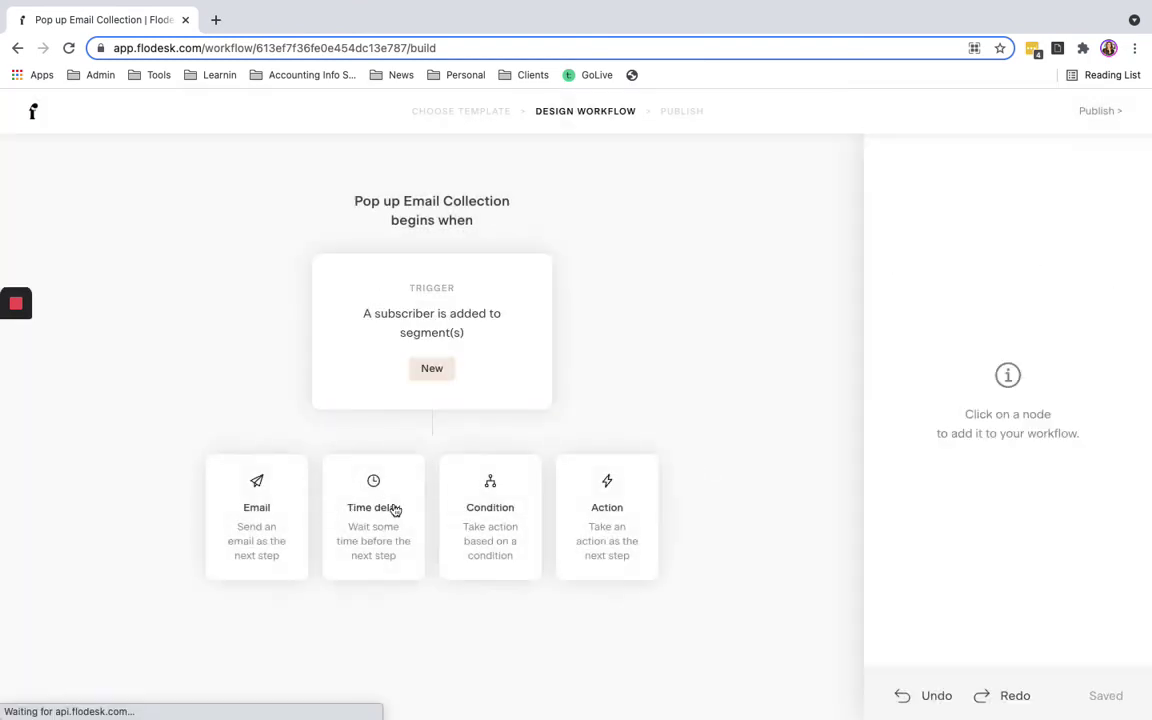
{"action": "left_click", "coordinate": [396, 510]}
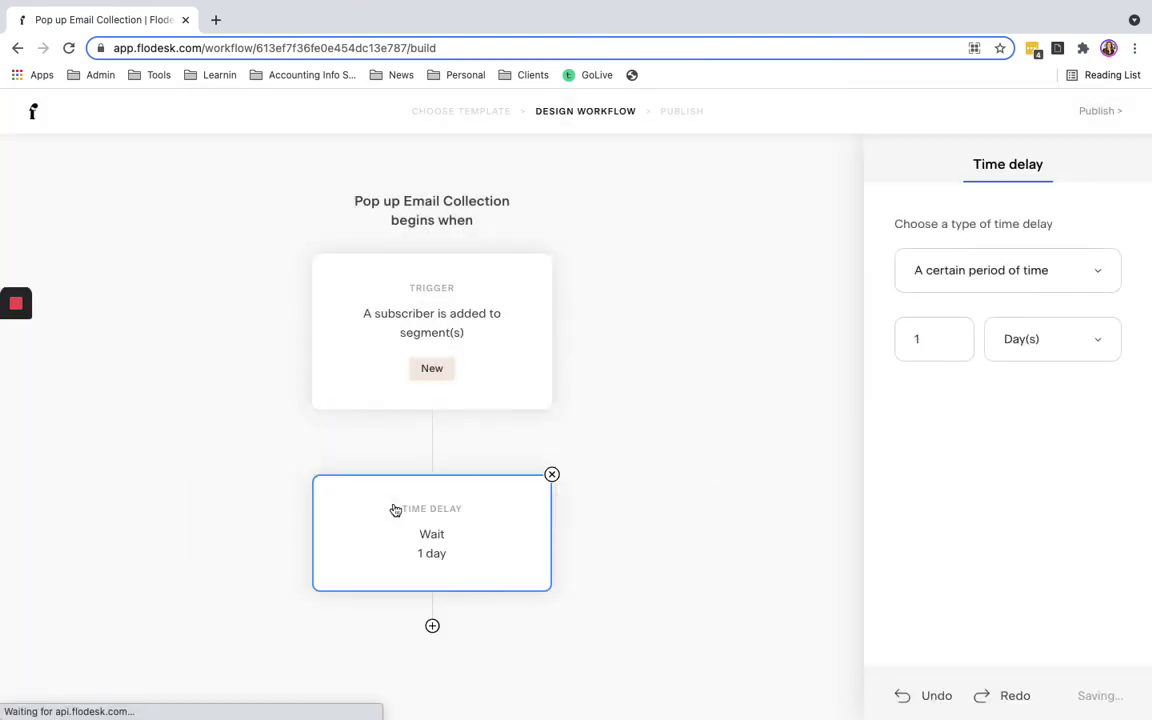
Step: Set the time delay below the trigger to 3 hours and check which other delay types are available
{"action": "left_click", "coordinate": [1100, 337]}
{"action": "left_click", "coordinate": [1041, 430]}
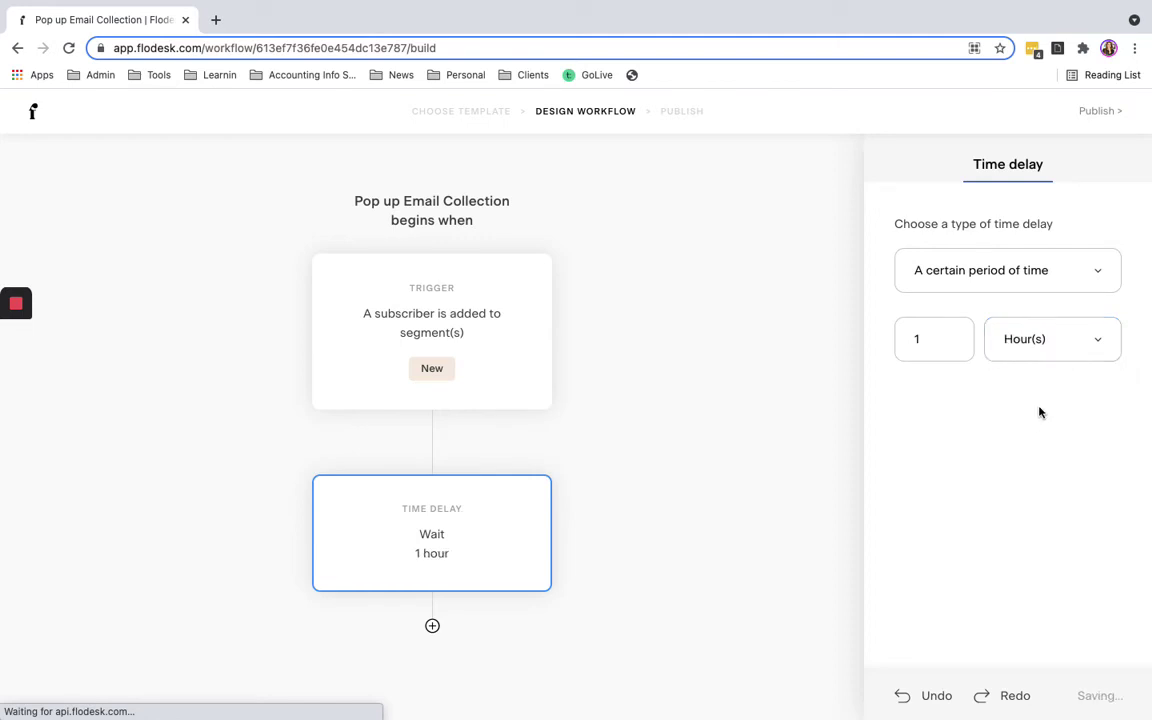
{"action": "left_click", "coordinate": [944, 332]}
{"action": "key", "text": "BackSpace"}
{"action": "type", "text": "3"}
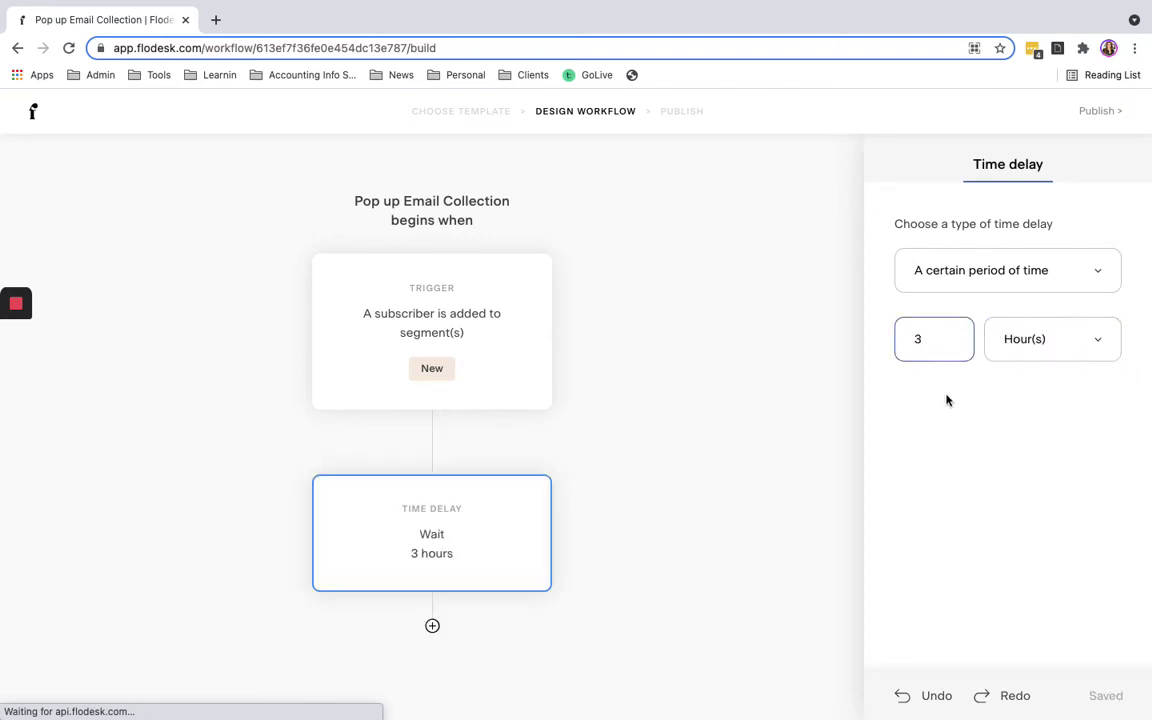
{"action": "left_click", "coordinate": [1100, 276]}
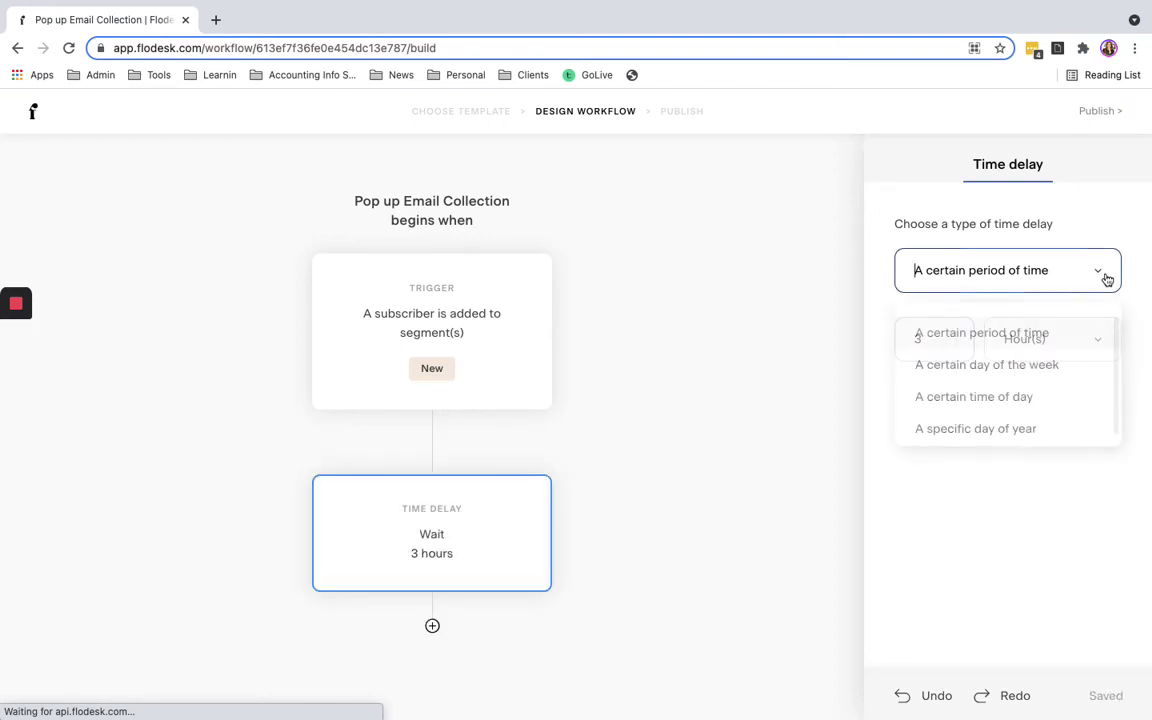
{"action": "scroll", "coordinate": [1050, 426], "scroll_direction": "down", "scroll_amount": 1}
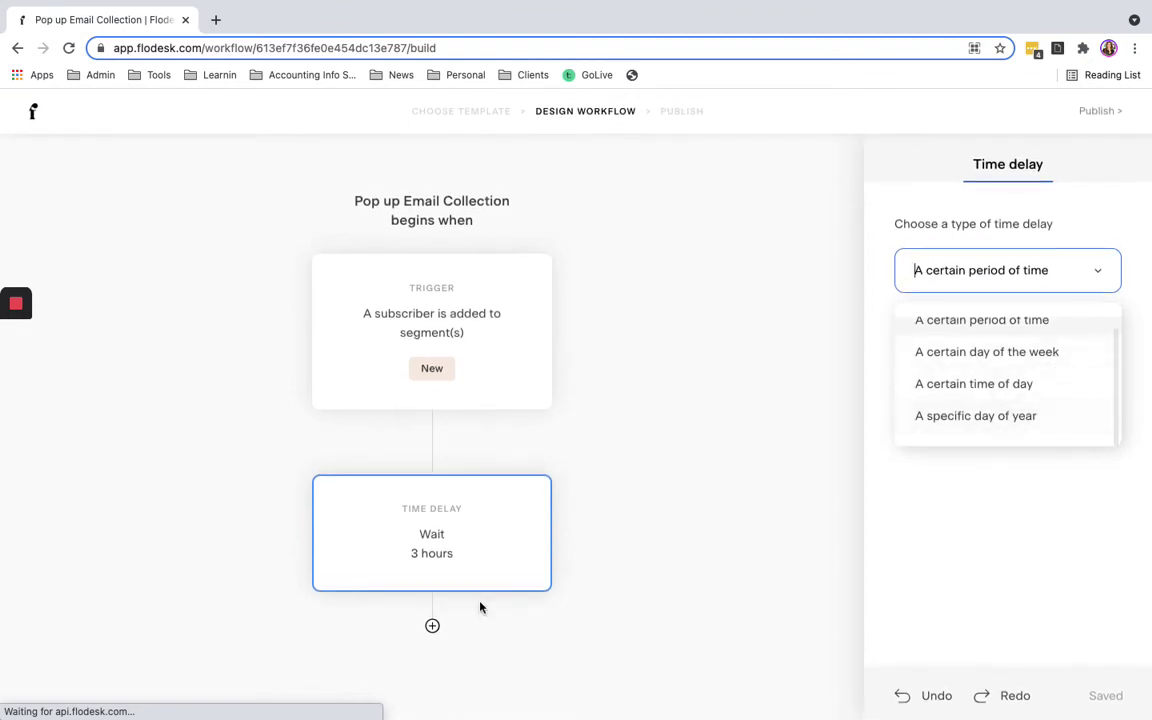
{"action": "left_click", "coordinate": [522, 645]}
Step: Add an email step below the 3-hour delay using a copy of the existing "Multi-part newsletter" email, and check its sender and subject settings
{"action": "left_click", "coordinate": [432, 626]}
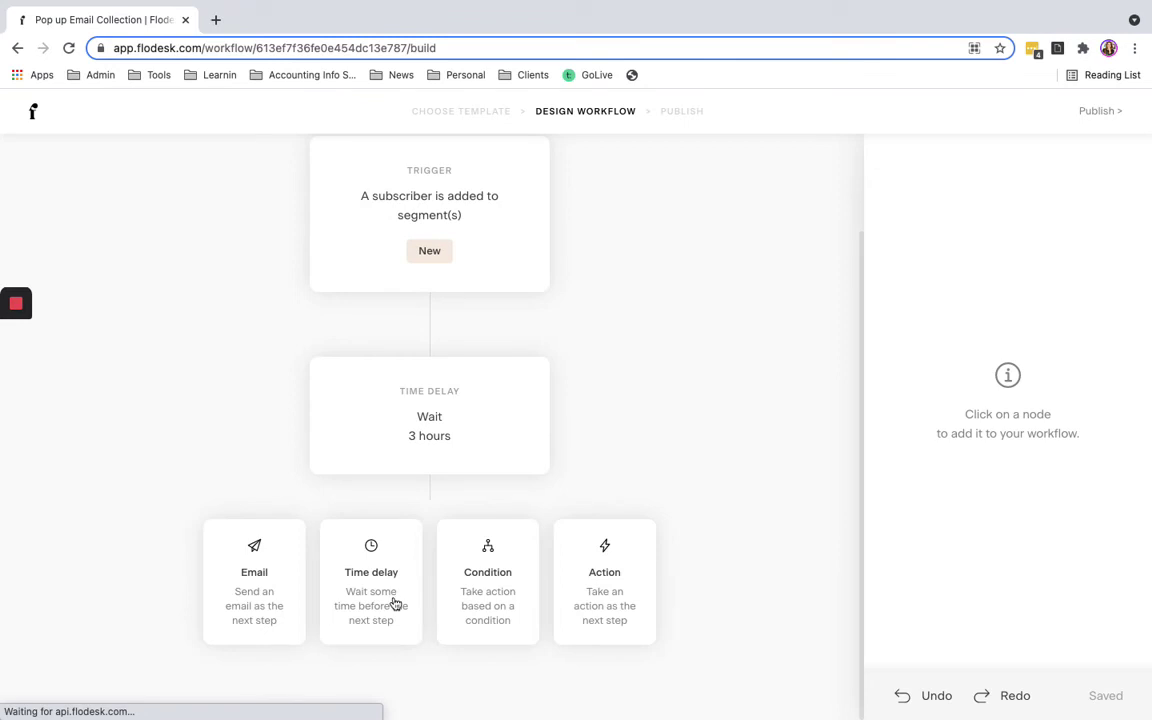
{"action": "left_click", "coordinate": [265, 587]}
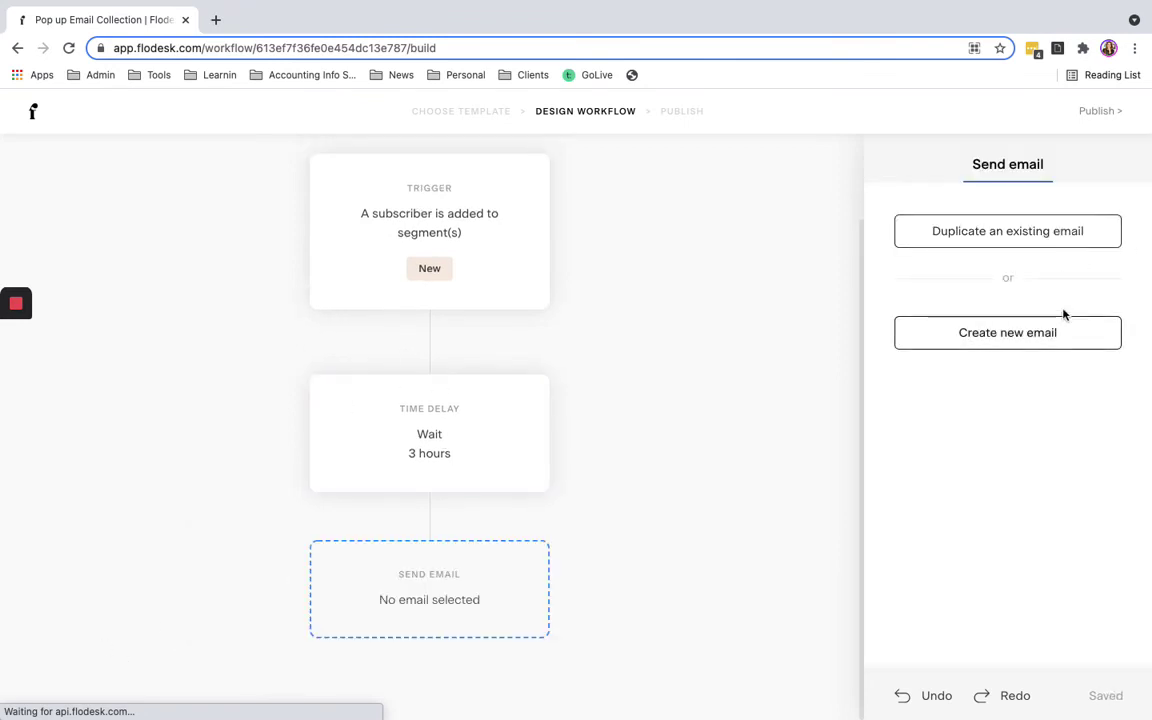
{"action": "left_click", "coordinate": [1041, 229]}
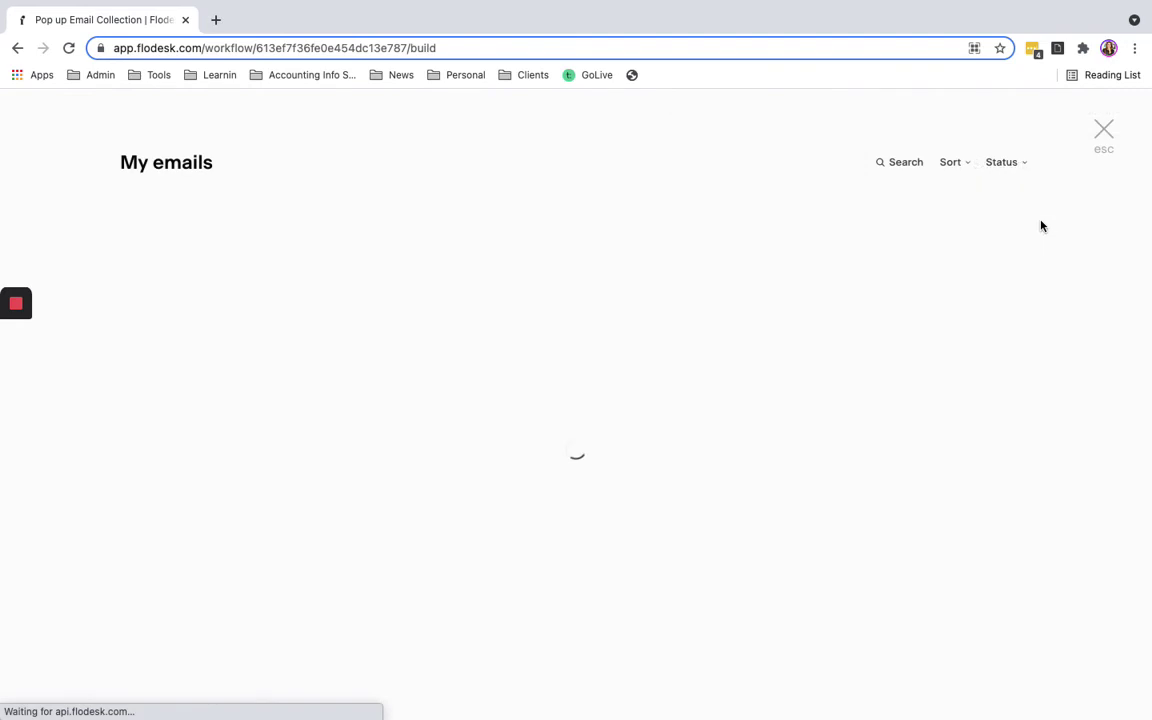
{"action": "mouse_move", "coordinate": [260, 481]}
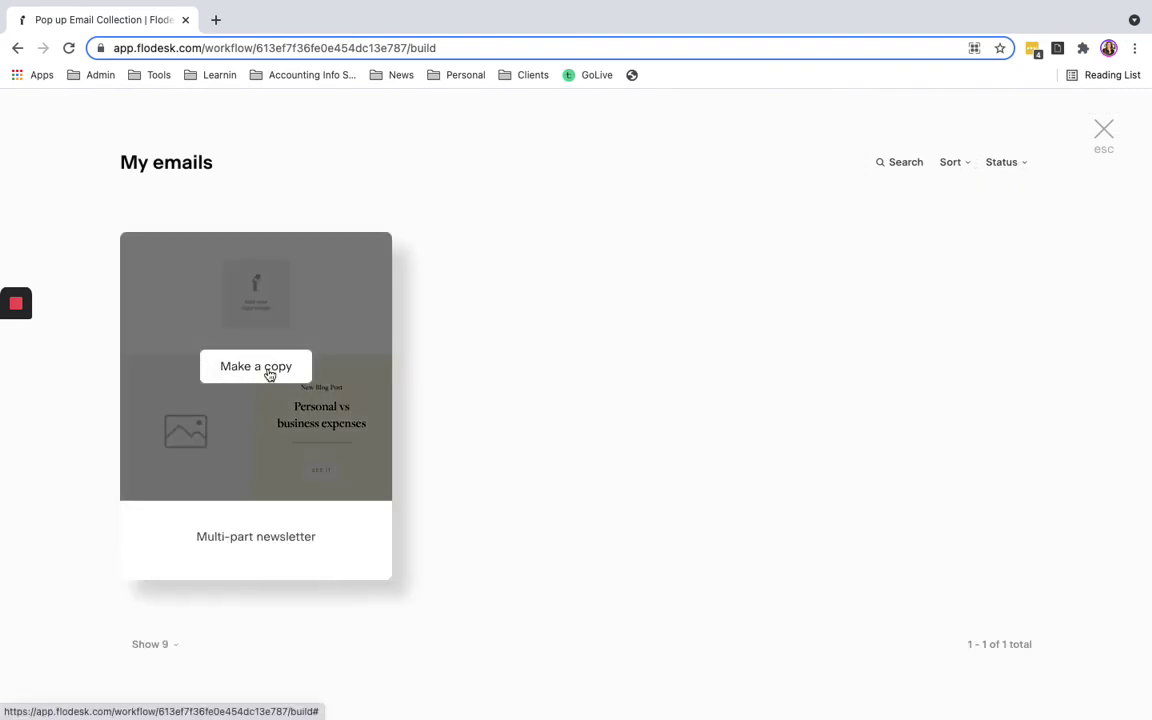
{"action": "left_click", "coordinate": [267, 373]}
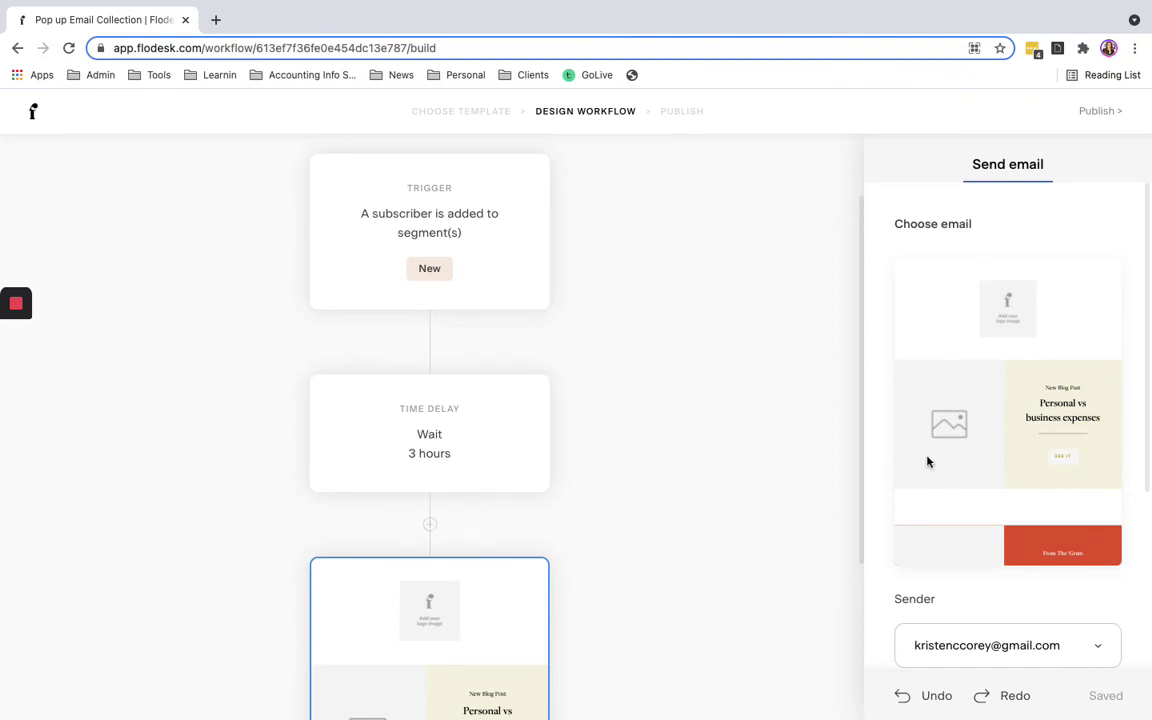
{"action": "scroll", "coordinate": [967, 430], "scroll_direction": "down", "scroll_amount": 3}
{"action": "mouse_move", "coordinate": [416, 715]}
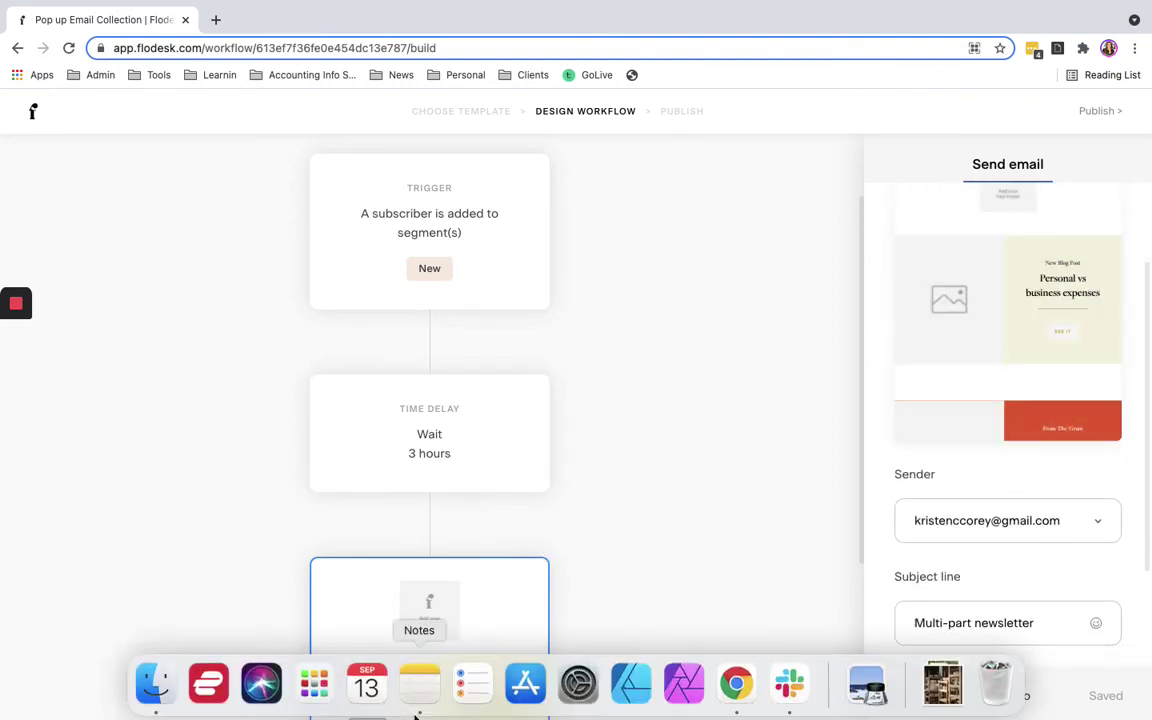
Step: Add a time delay of 7 days below the "Multi-part newsletter" email step
{"action": "scroll", "coordinate": [460, 530], "scroll_direction": "down", "scroll_amount": 4}
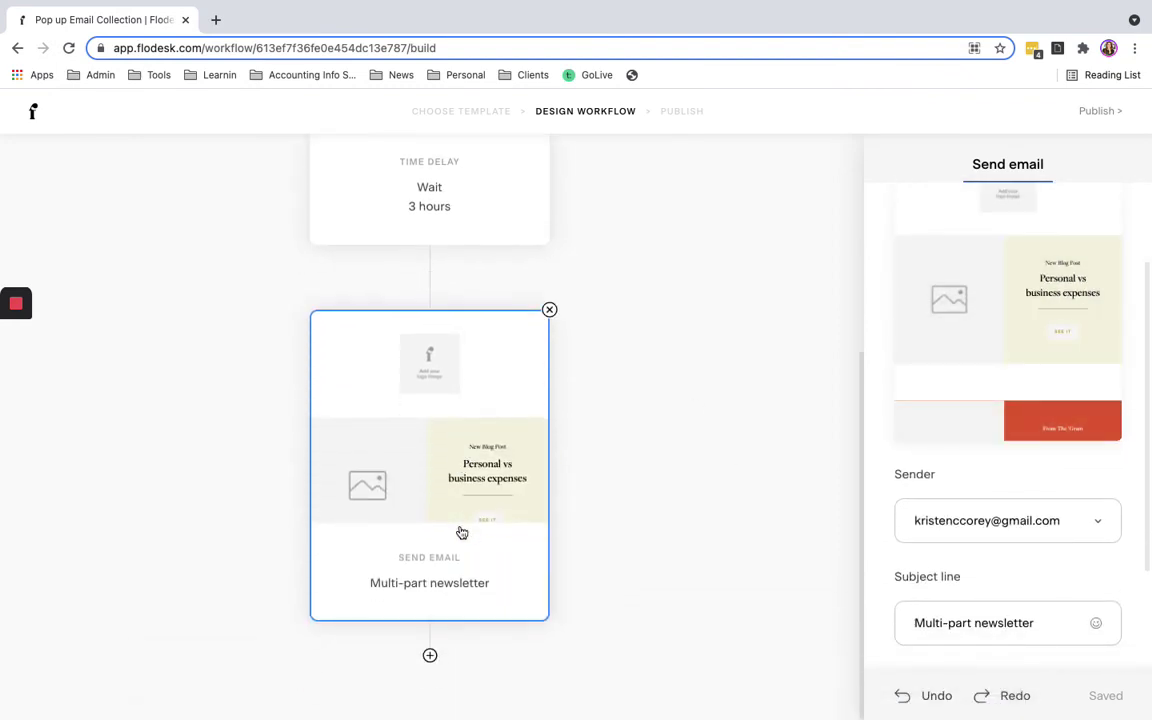
{"action": "left_click", "coordinate": [430, 657]}
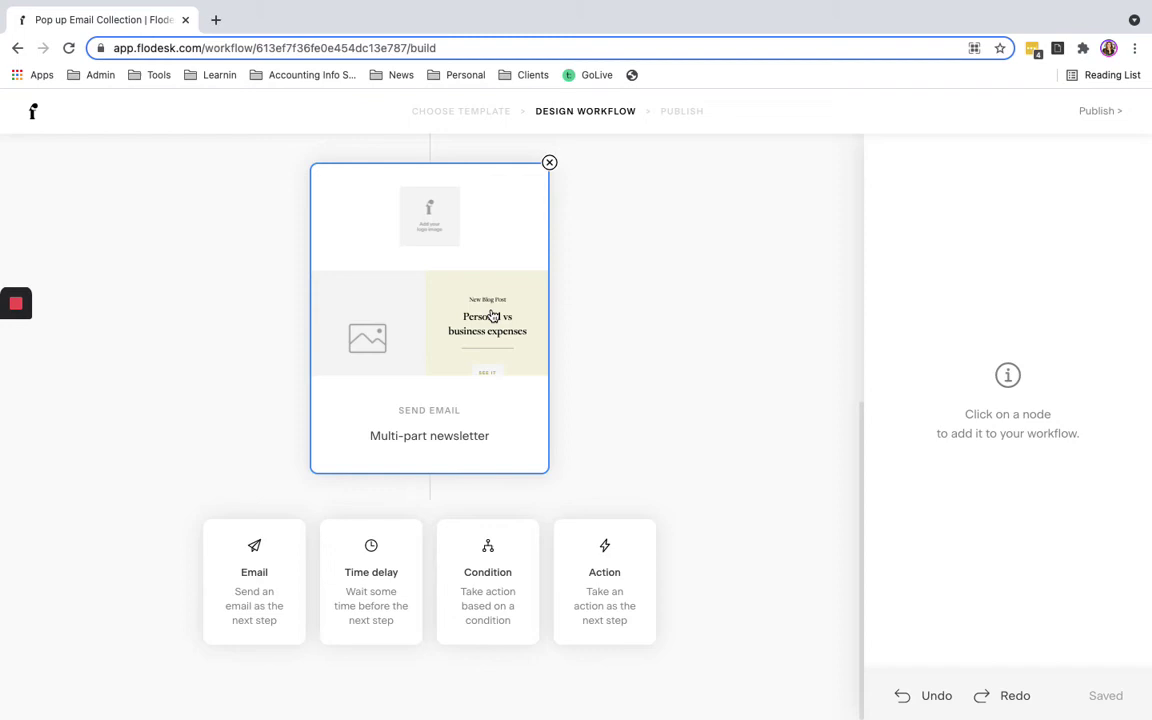
{"action": "left_click", "coordinate": [369, 588]}
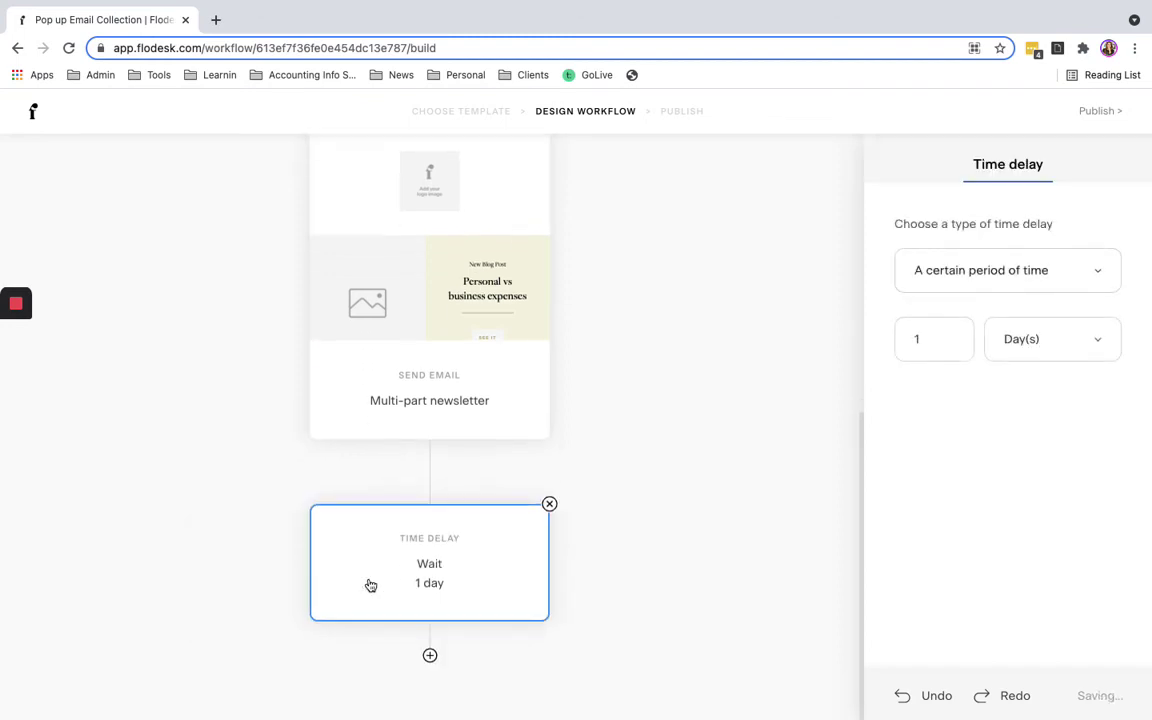
{"action": "left_click", "coordinate": [922, 338]}
{"action": "key", "text": "BackSpace"}
{"action": "type", "text": "7"}
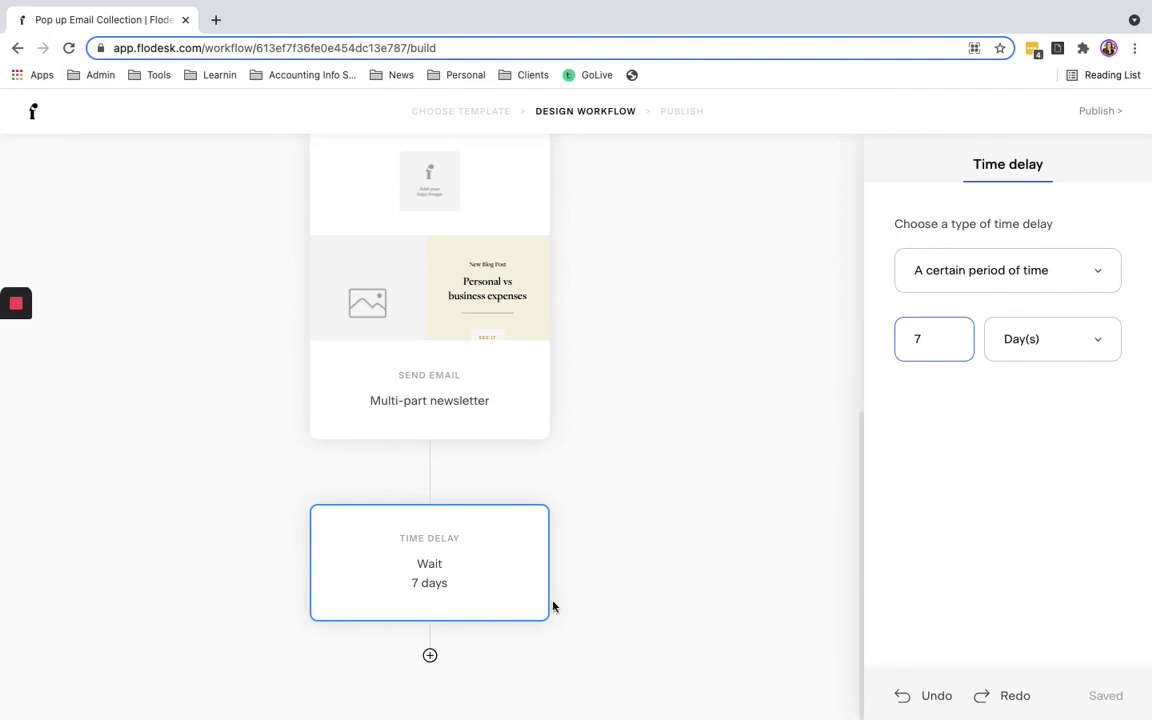
Step: Add an action below the 7-day delay that adds subscribers to a newly created segment named "Newsletter"
{"action": "left_click", "coordinate": [430, 655]}
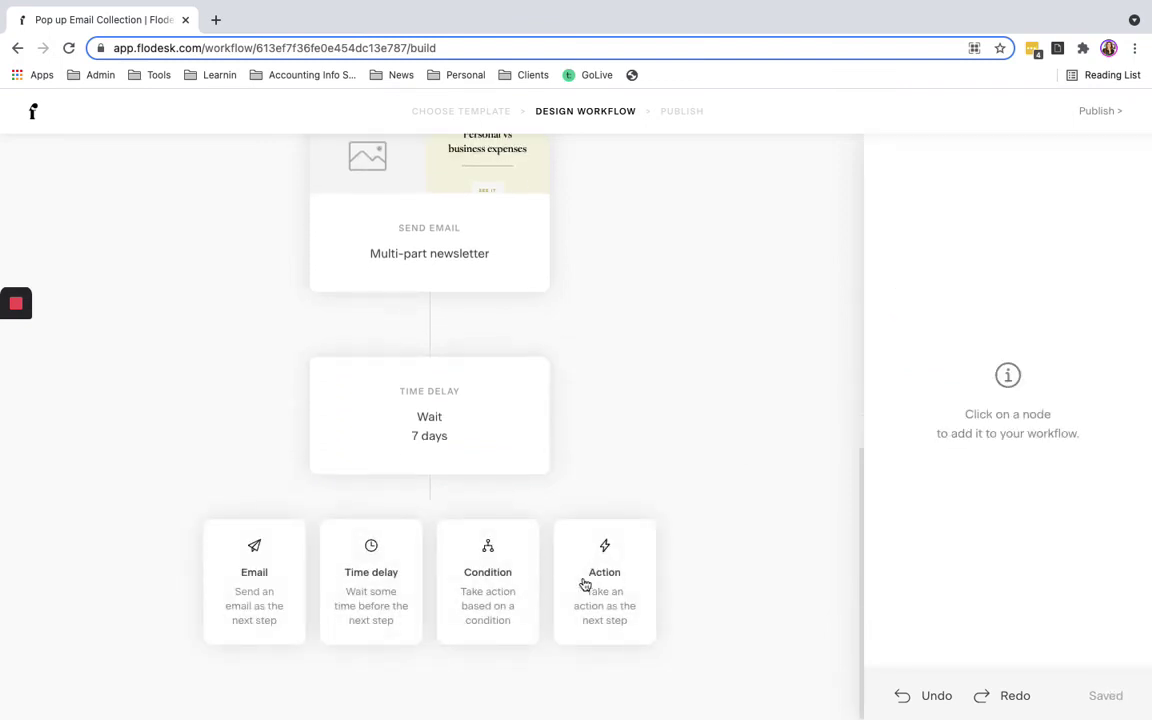
{"action": "left_click", "coordinate": [636, 571]}
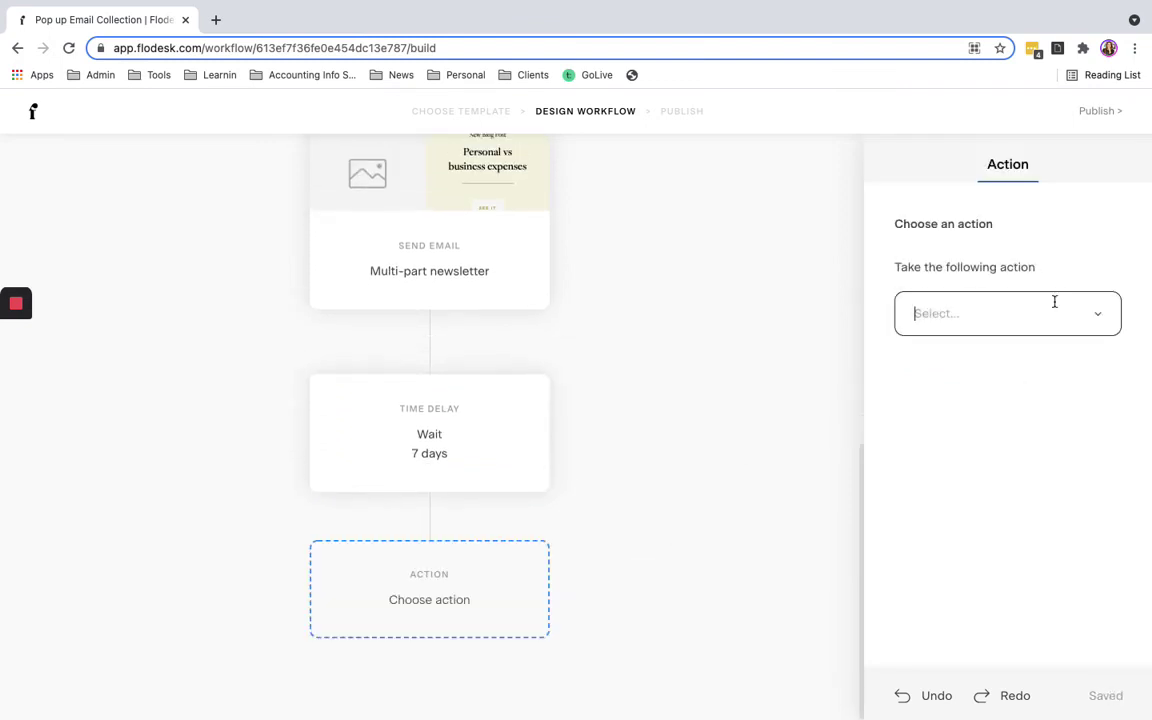
{"action": "left_click", "coordinate": [1029, 377]}
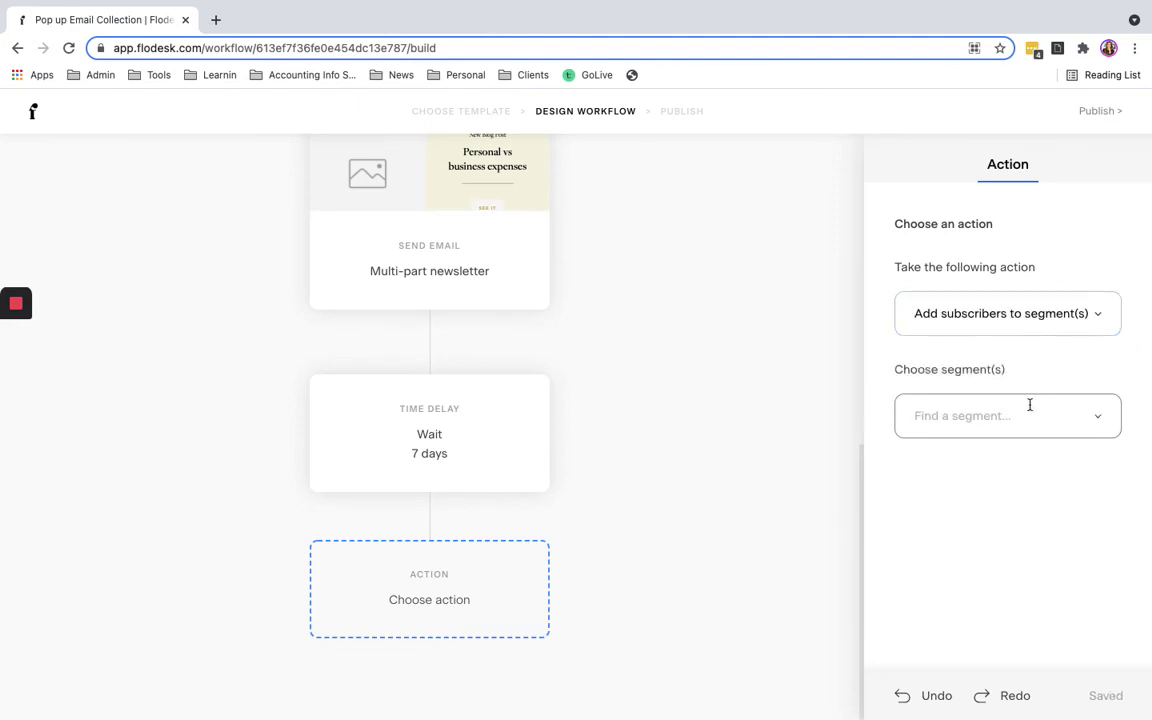
{"action": "left_click", "coordinate": [1029, 404]}
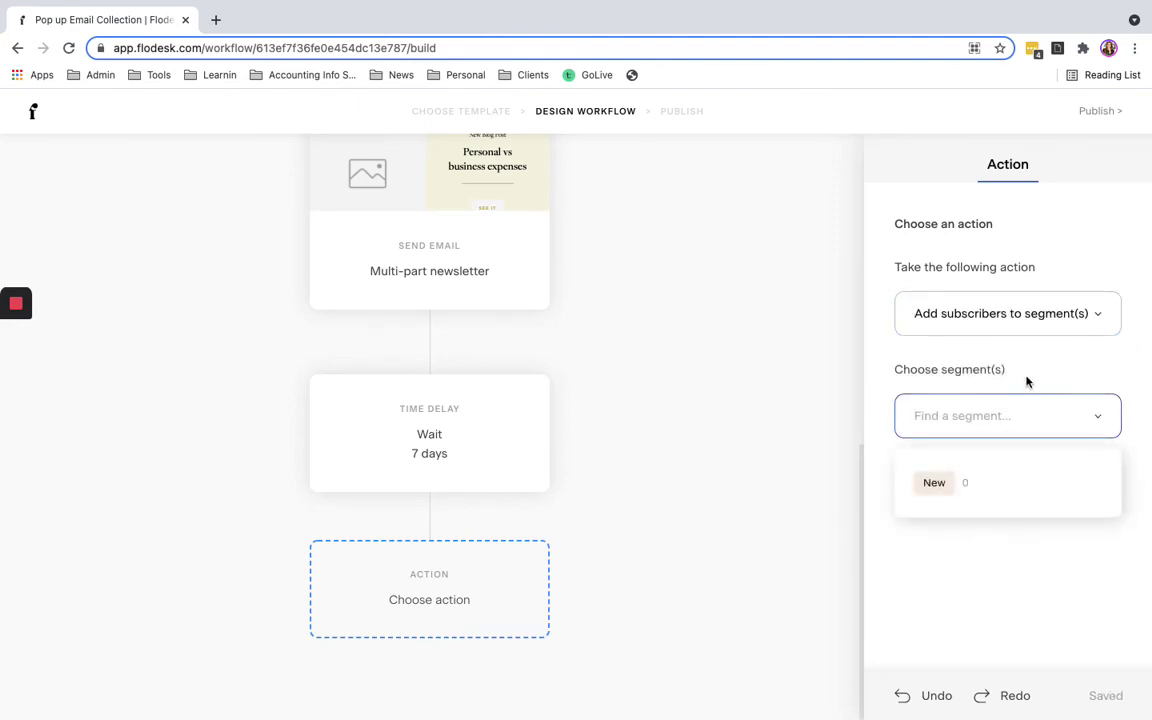
{"action": "type", "text": "wodr"}
{"action": "key", "text": "BackSpace"}
{"action": "key", "text": "BackSpace"}
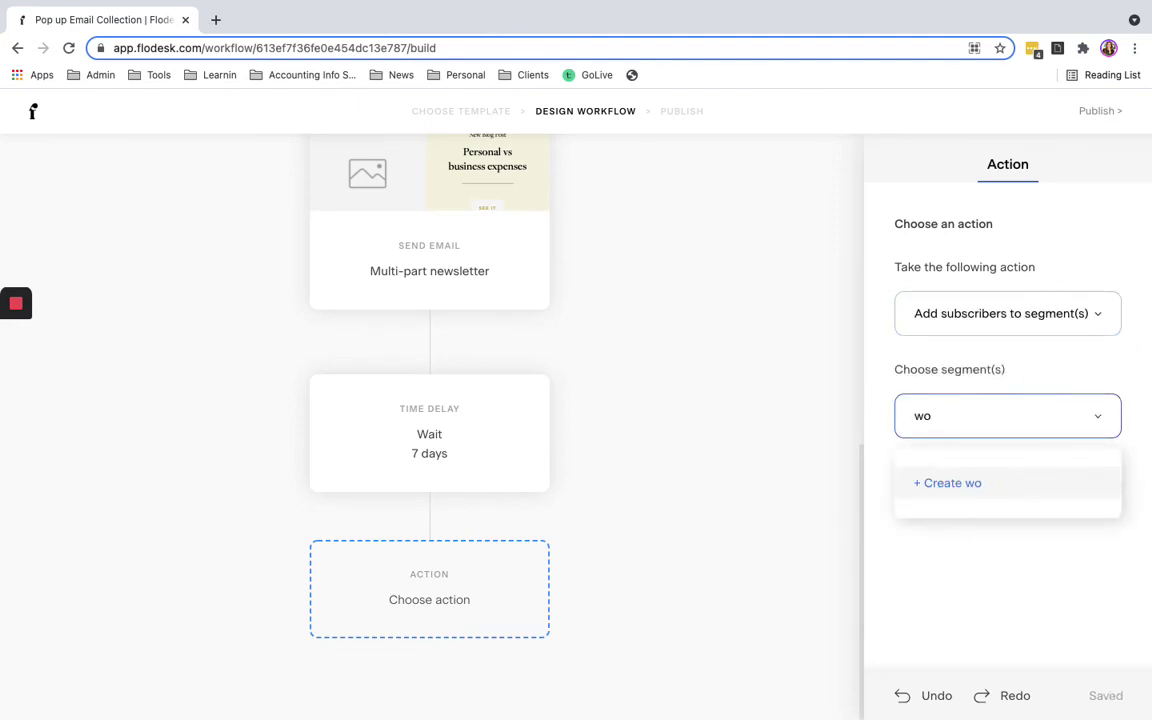
{"action": "key", "text": "BackSpace"}
{"action": "key", "text": "BackSpace"}
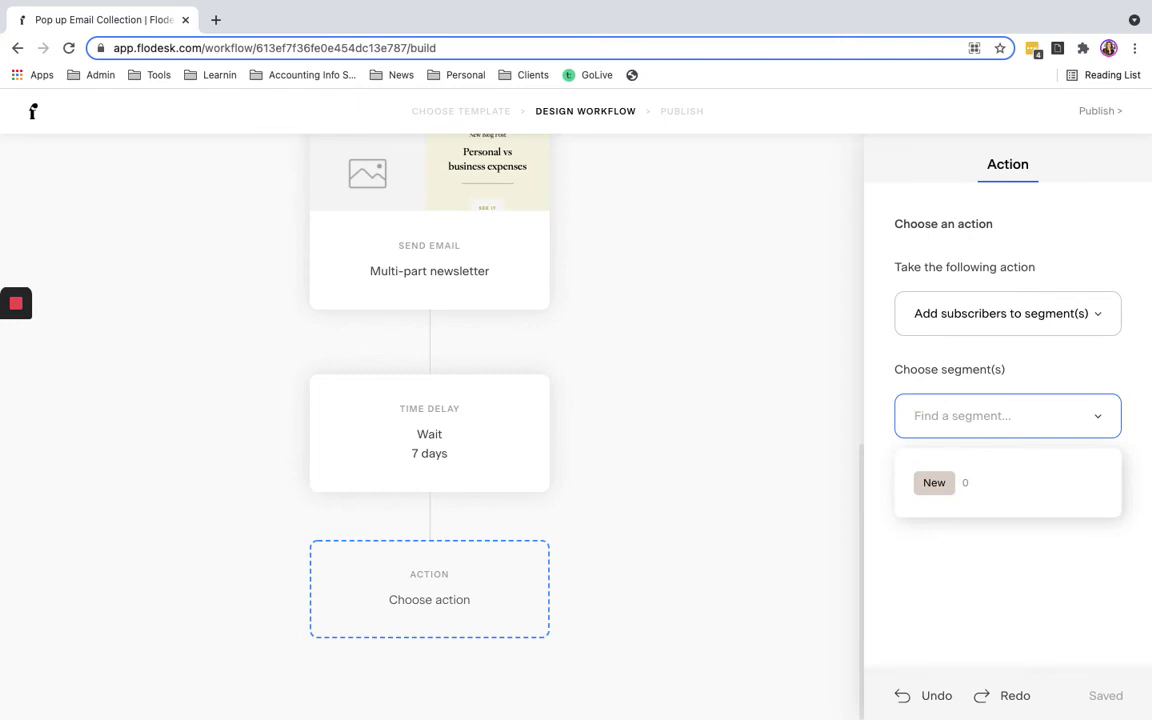
{"action": "type", "text": "Newslet"}
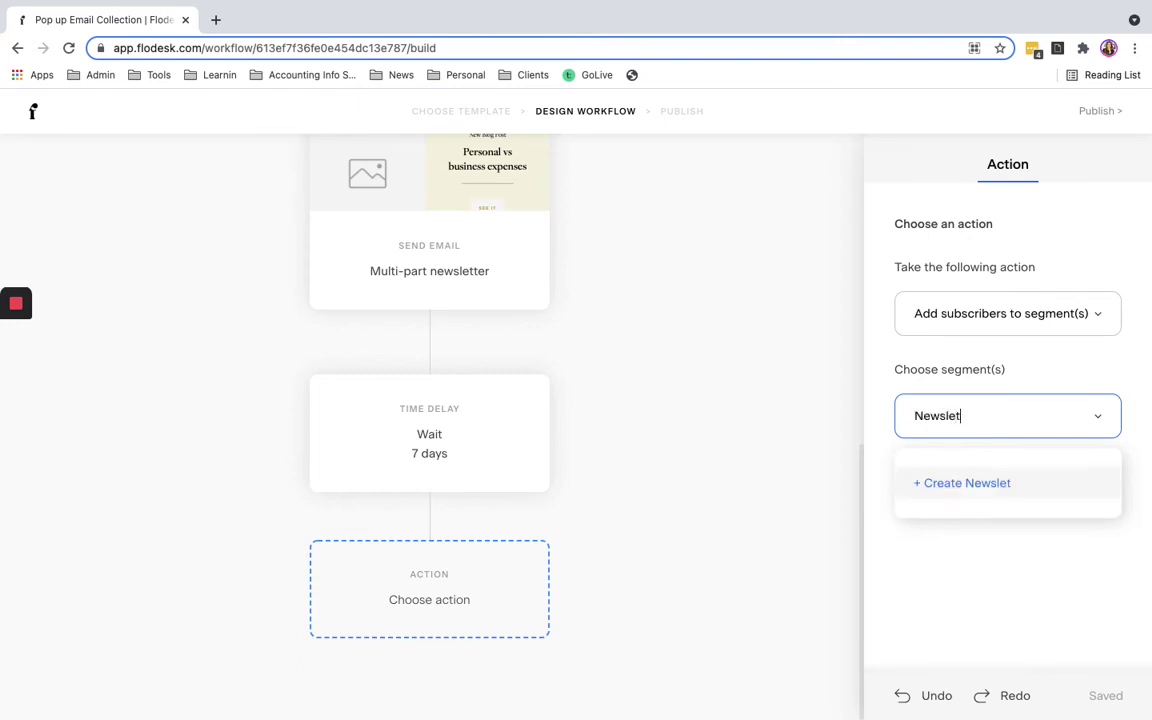
{"action": "type", "text": "ter"}
{"action": "key", "text": "Return"}
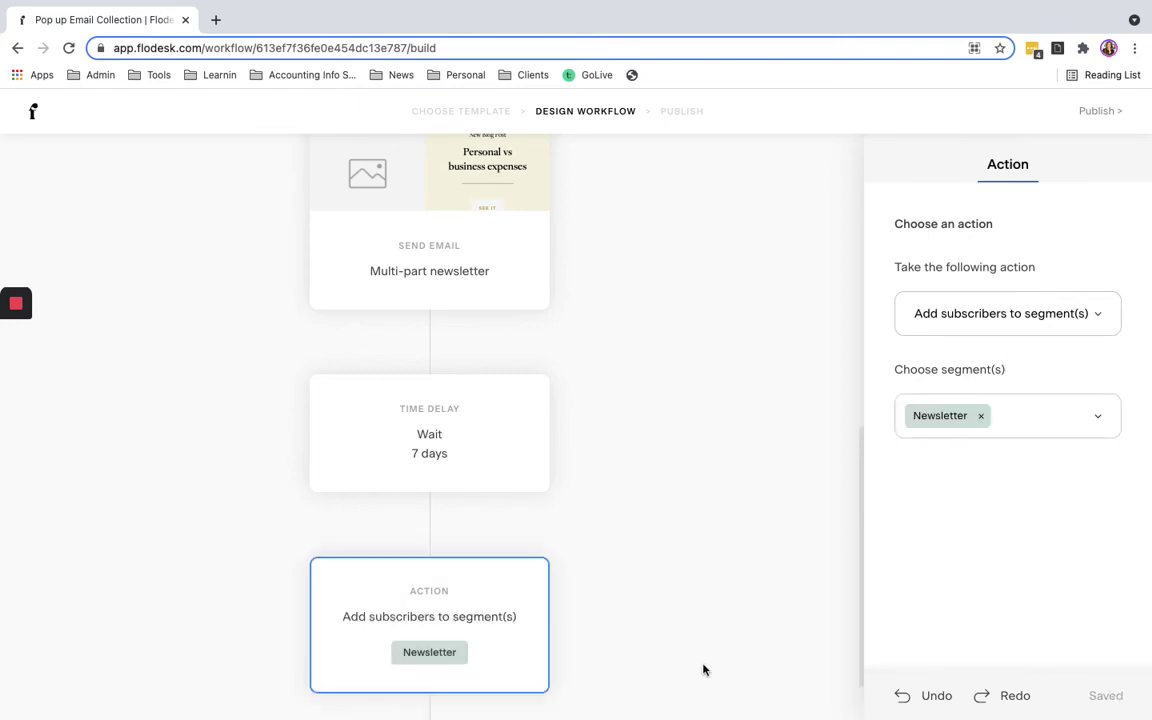
Step: Review the whole workflow from the trigger through the delays and the email to the final segment action
{"action": "scroll", "coordinate": [697, 640], "scroll_direction": "down", "scroll_amount": 2}
{"action": "scroll", "coordinate": [698, 640], "scroll_direction": "up", "scroll_amount": 10}
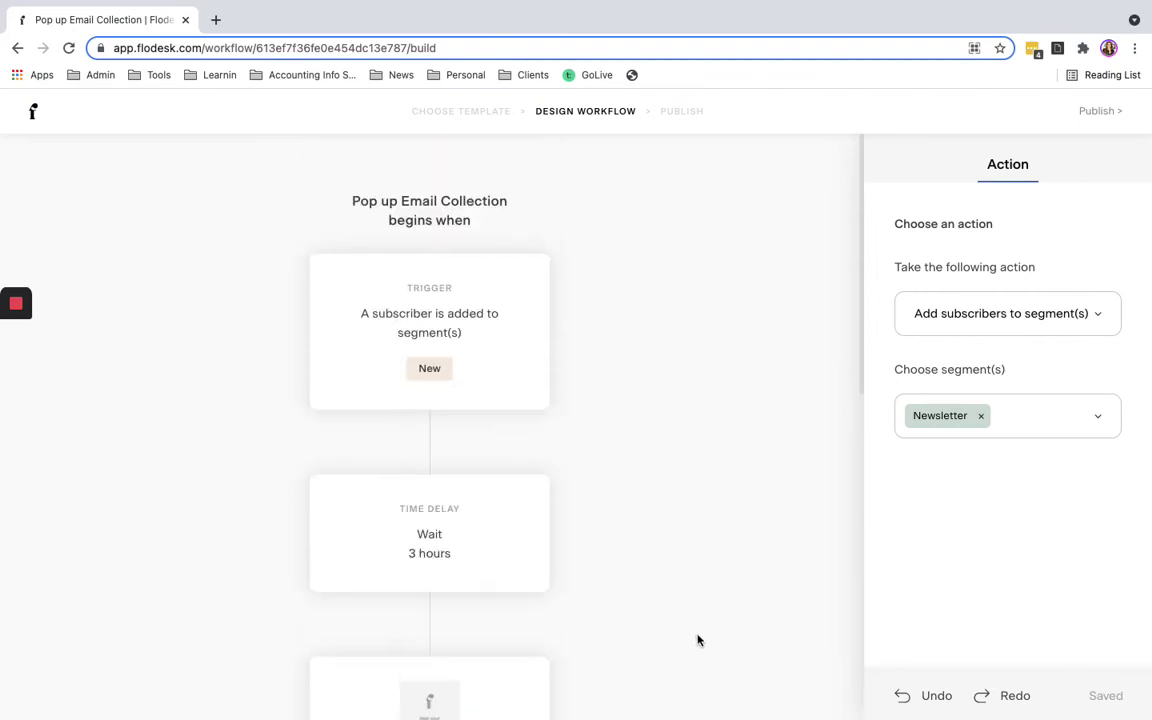
{"action": "scroll", "coordinate": [698, 640], "scroll_direction": "down", "scroll_amount": 10}
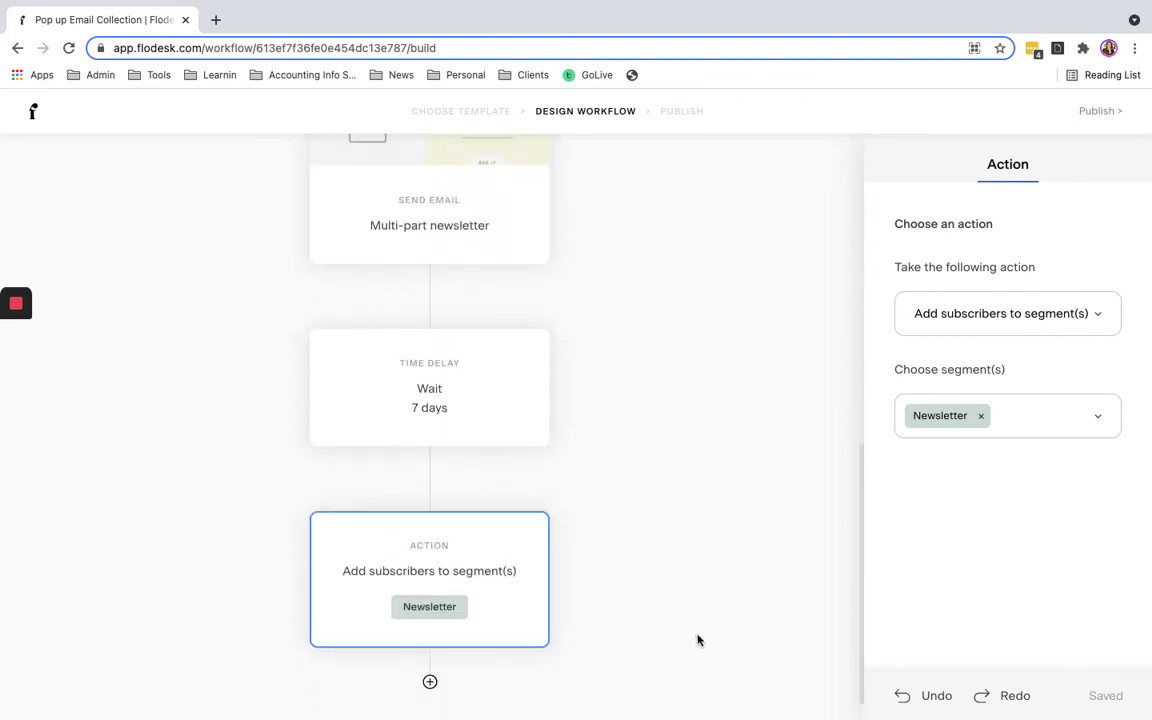
{"action": "scroll", "coordinate": [697, 640], "scroll_direction": "up", "scroll_amount": 5}
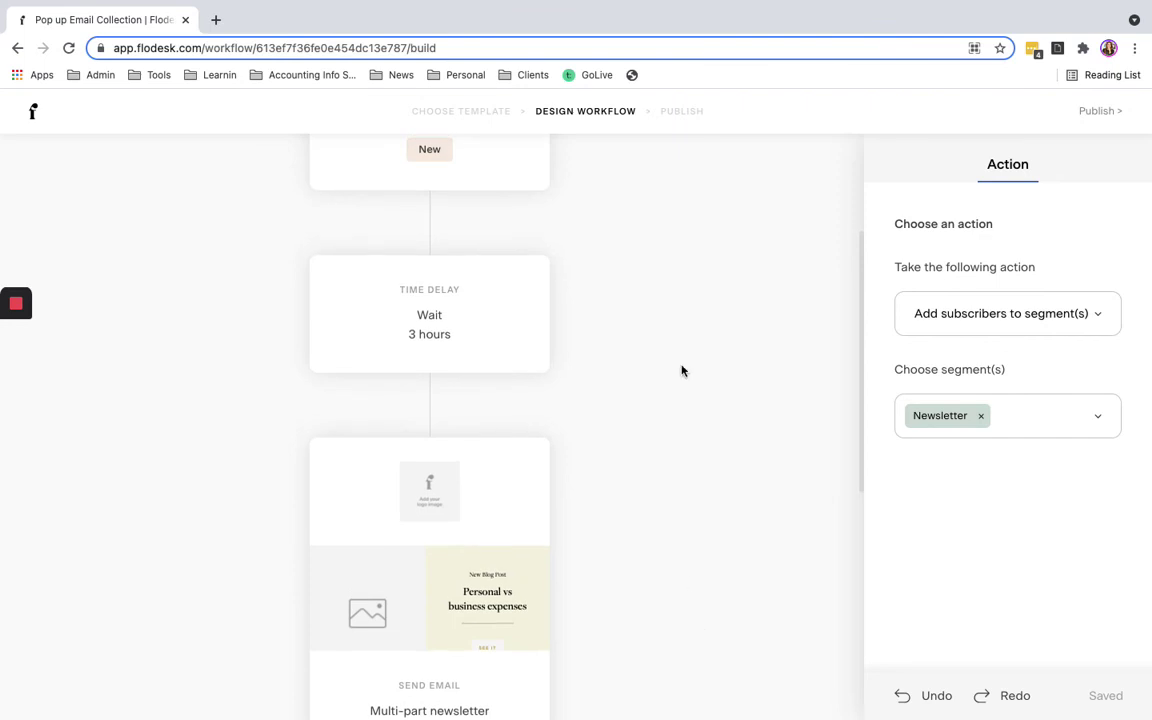
{"action": "scroll", "coordinate": [682, 371], "scroll_direction": "up", "scroll_amount": 2}
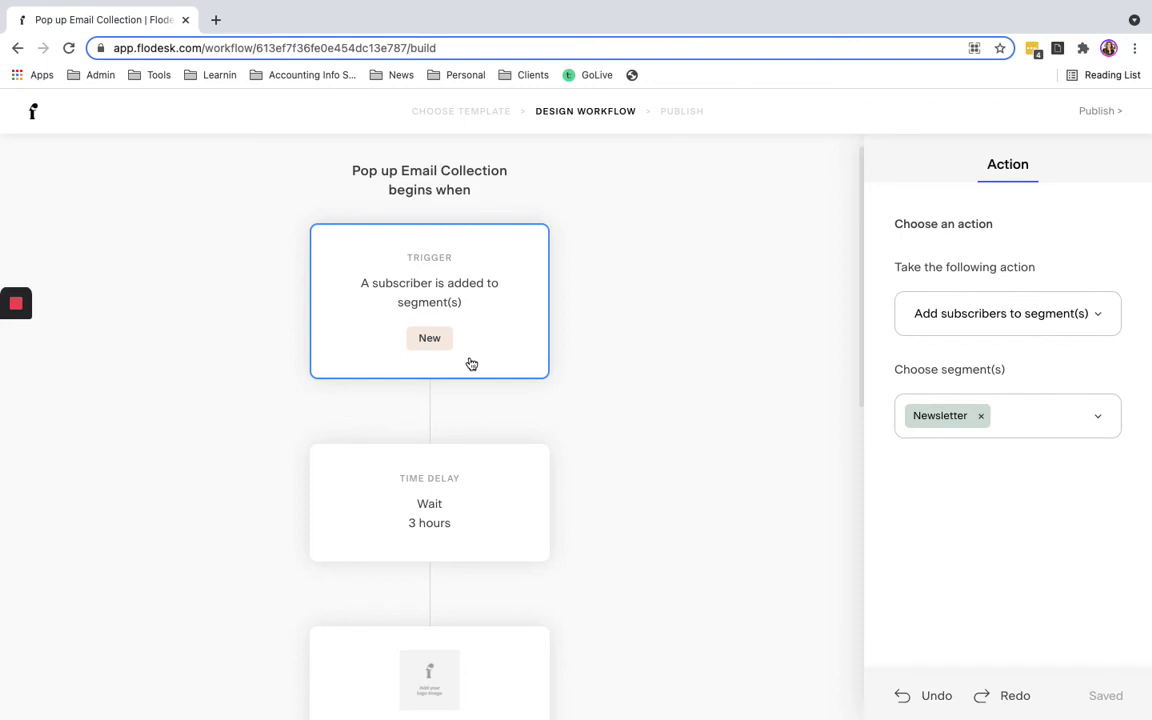
{"action": "scroll", "coordinate": [468, 519], "scroll_direction": "down", "scroll_amount": 1}
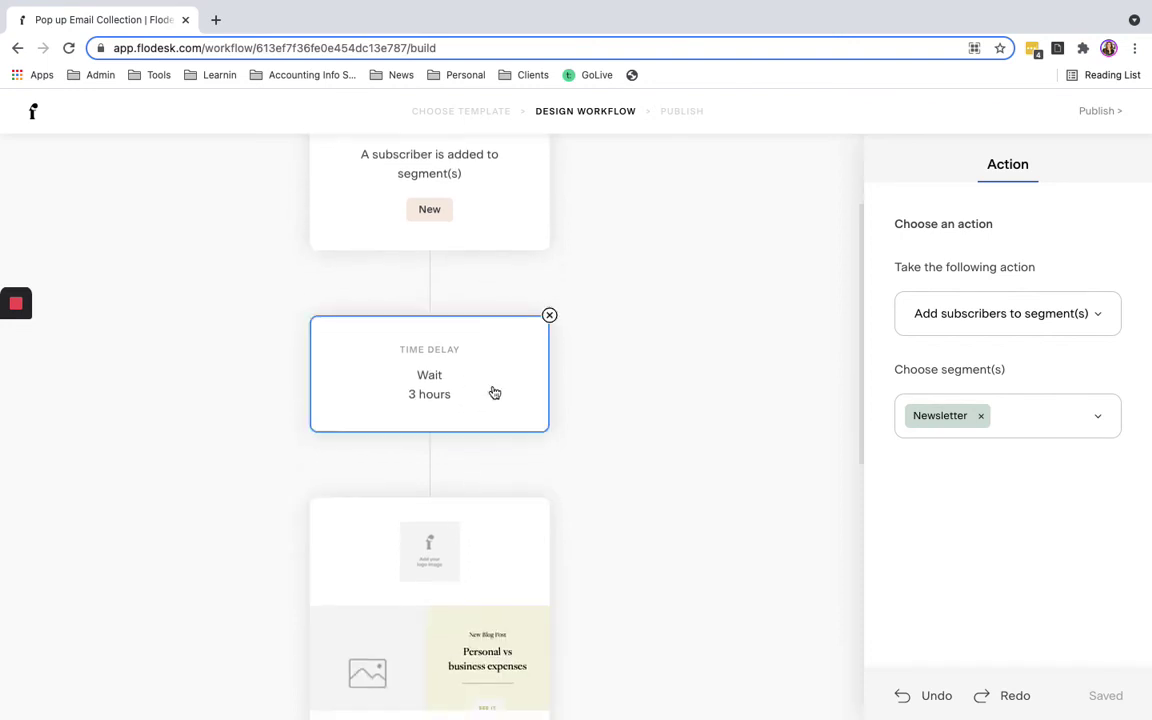
{"action": "scroll", "coordinate": [494, 393], "scroll_direction": "down", "scroll_amount": 2}
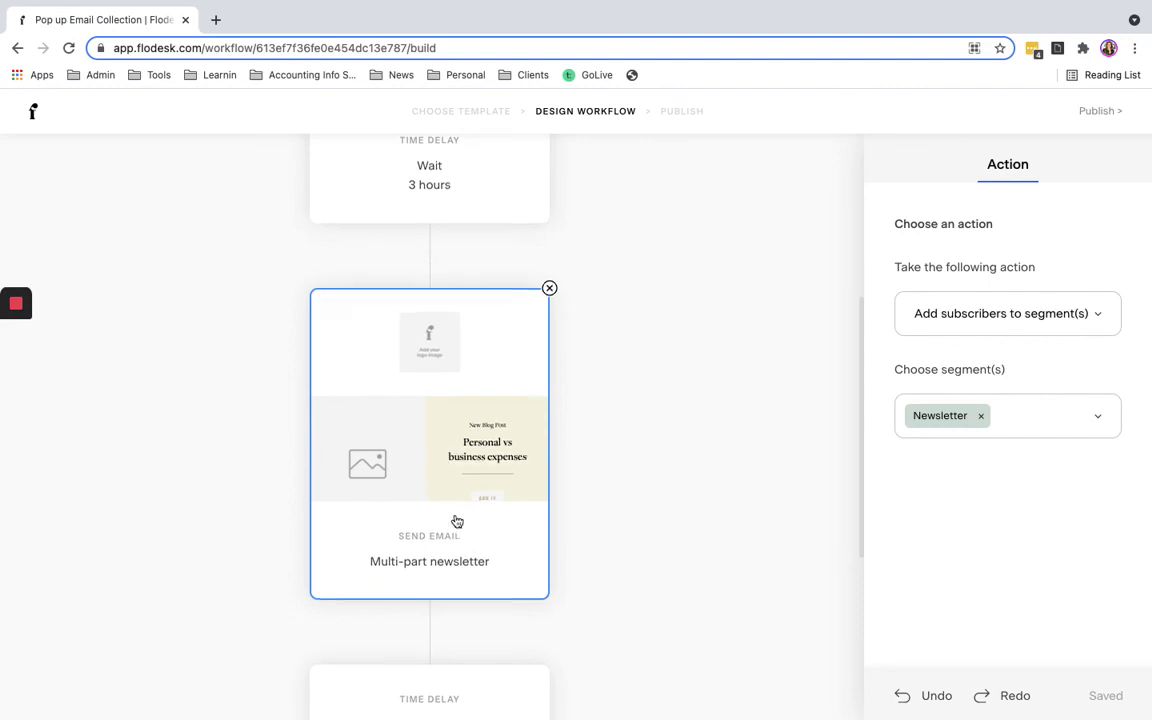
{"action": "scroll", "coordinate": [455, 519], "scroll_direction": "down", "scroll_amount": 3}
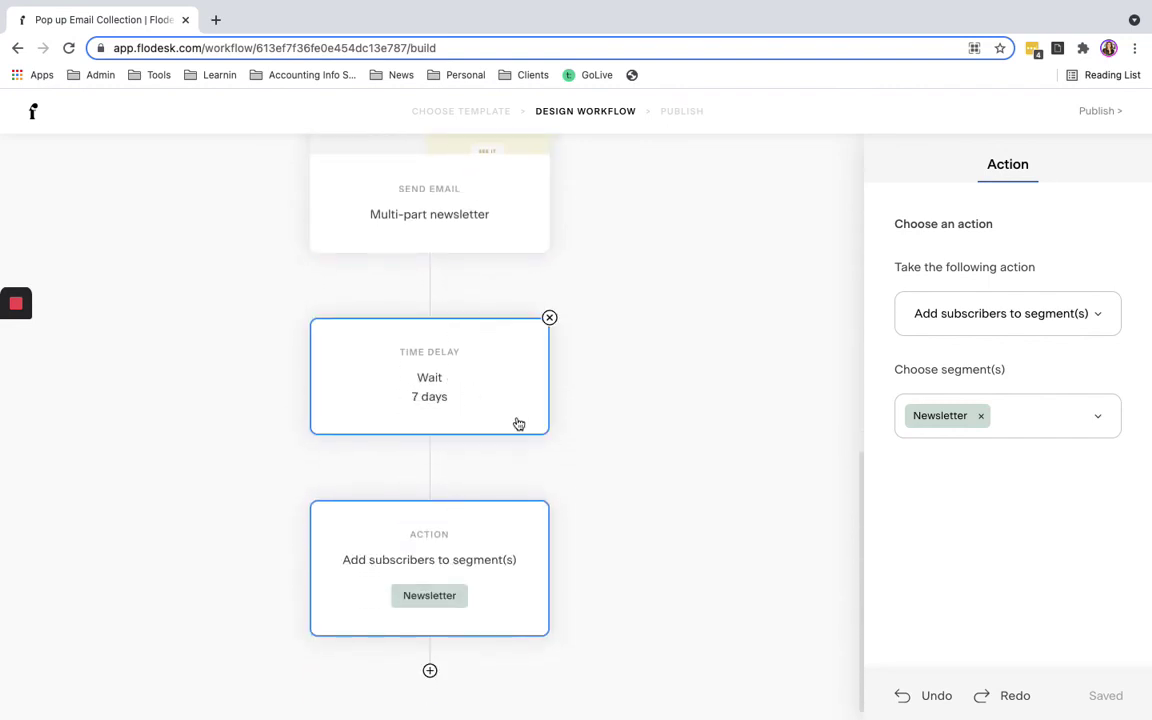
{"action": "scroll", "coordinate": [505, 607], "scroll_direction": "down", "scroll_amount": 1}
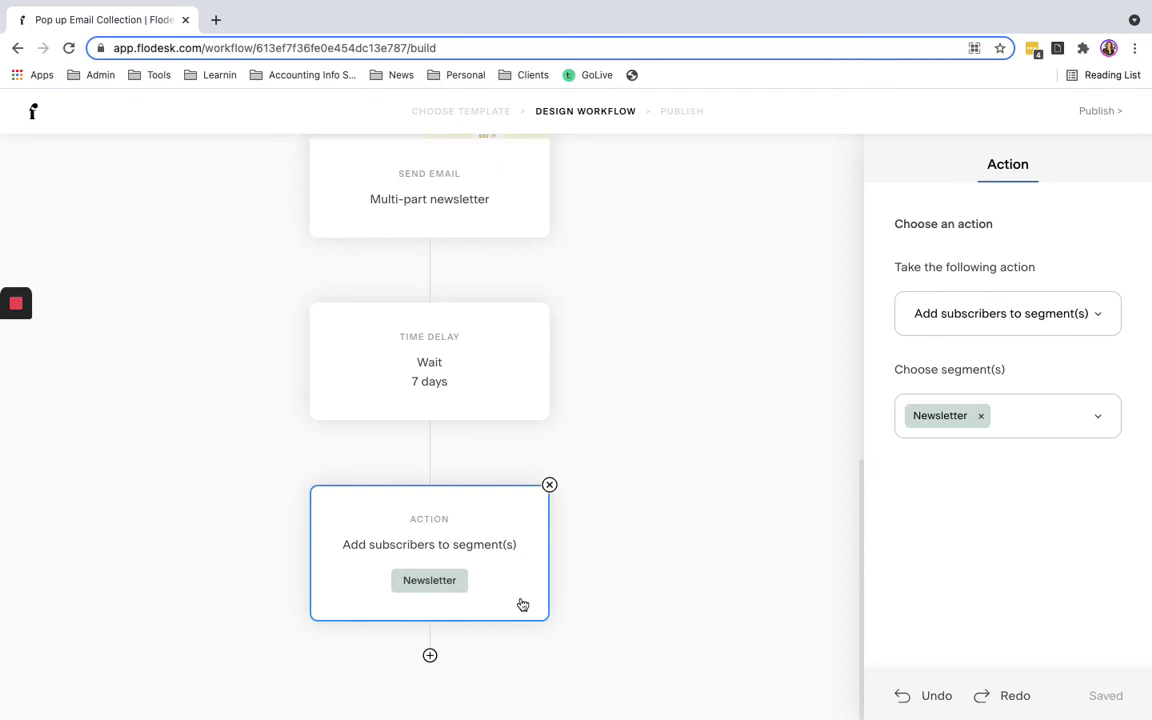
{"action": "scroll", "coordinate": [522, 604], "scroll_direction": "up", "scroll_amount": 6}
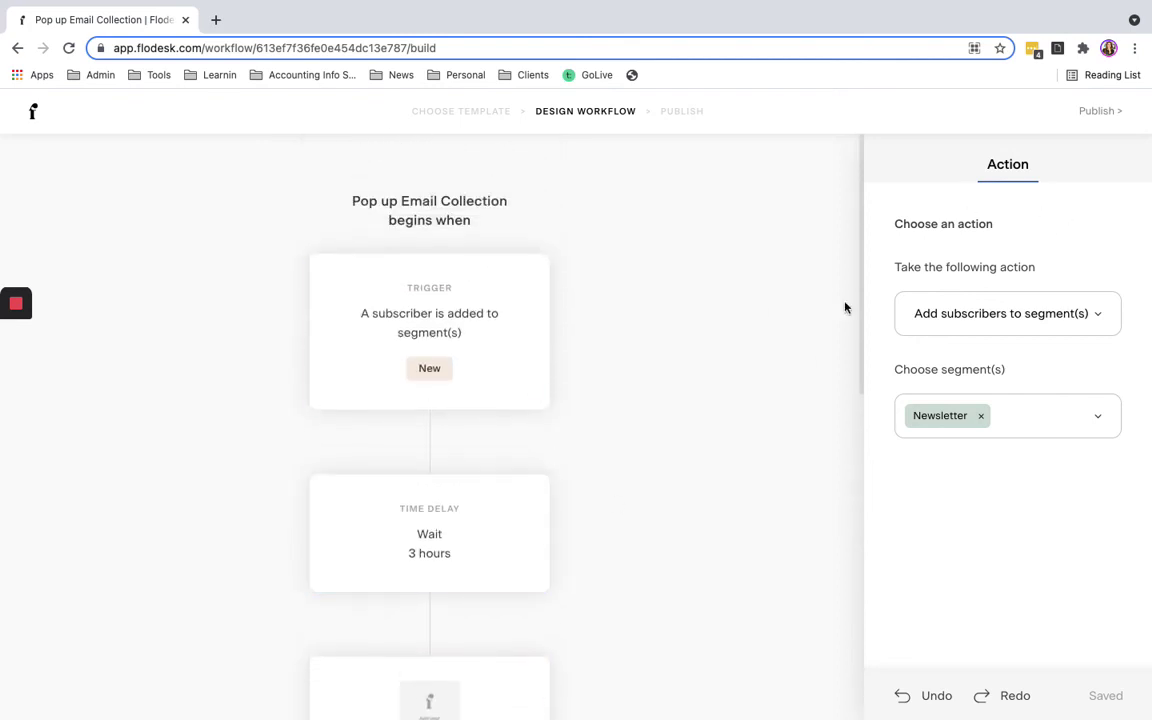
Step: Publish the "Pop up Email Collection" workflow
{"action": "left_click", "coordinate": [1120, 111]}
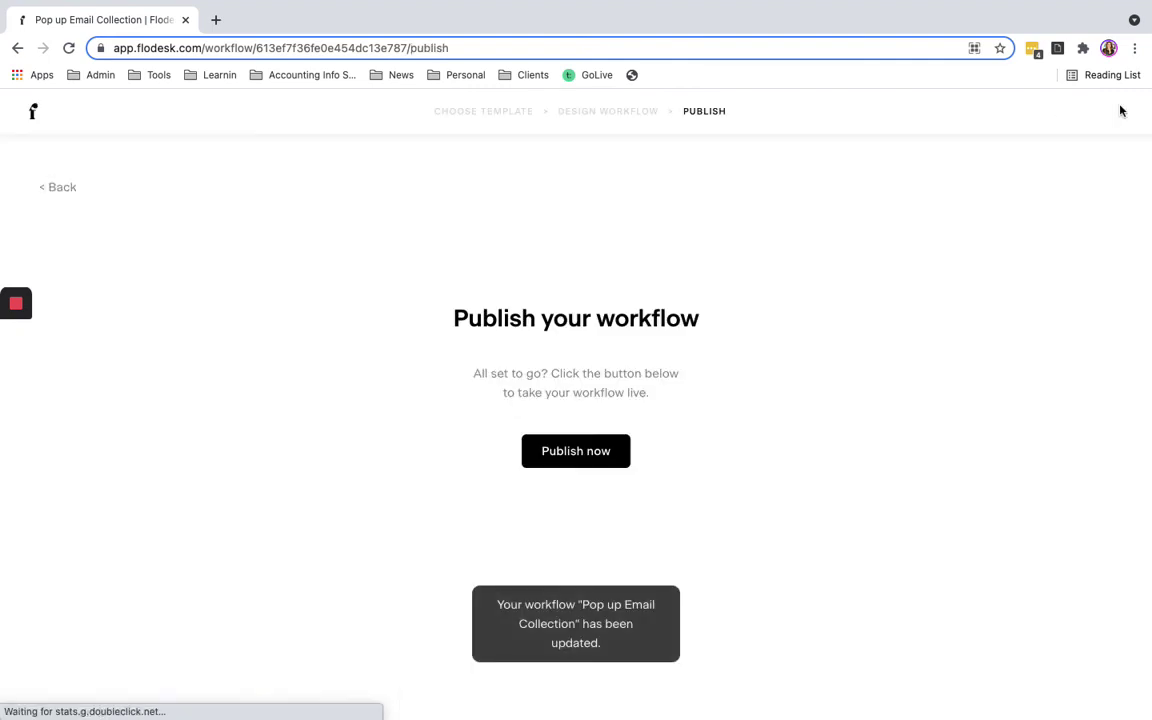
{"action": "left_click", "coordinate": [548, 450]}
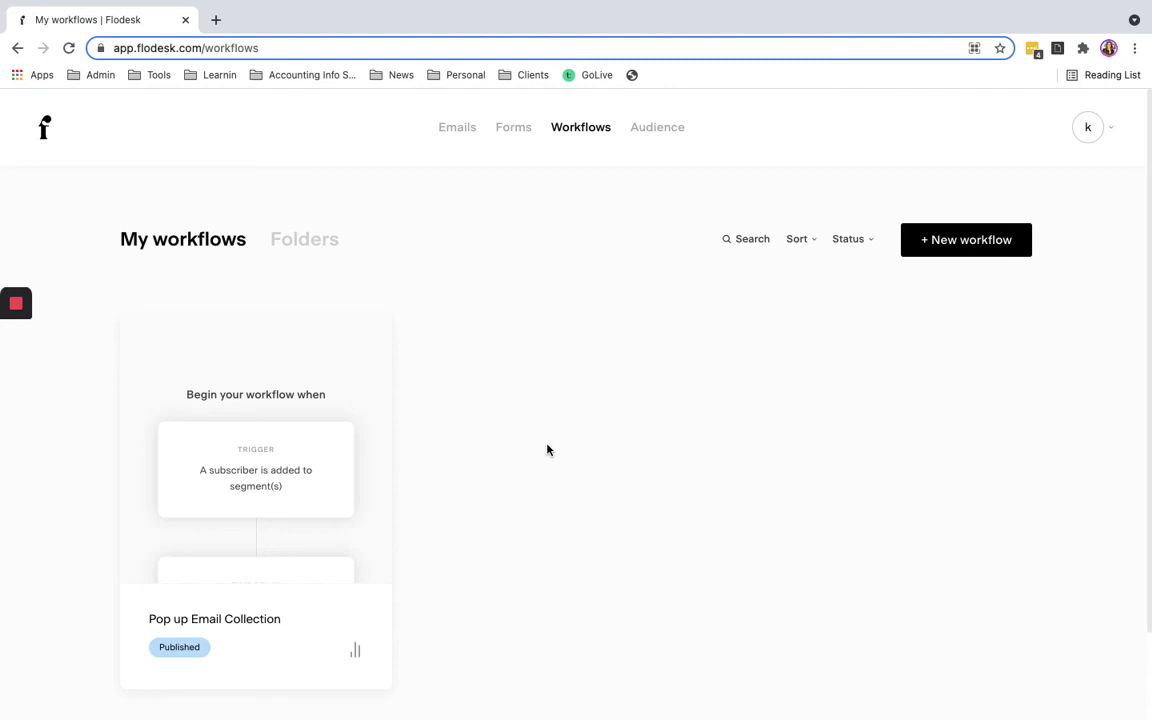
Step: Open the account's plan and billing page and examine the monthly plan's price and payment options
{"action": "left_click", "coordinate": [1108, 128]}
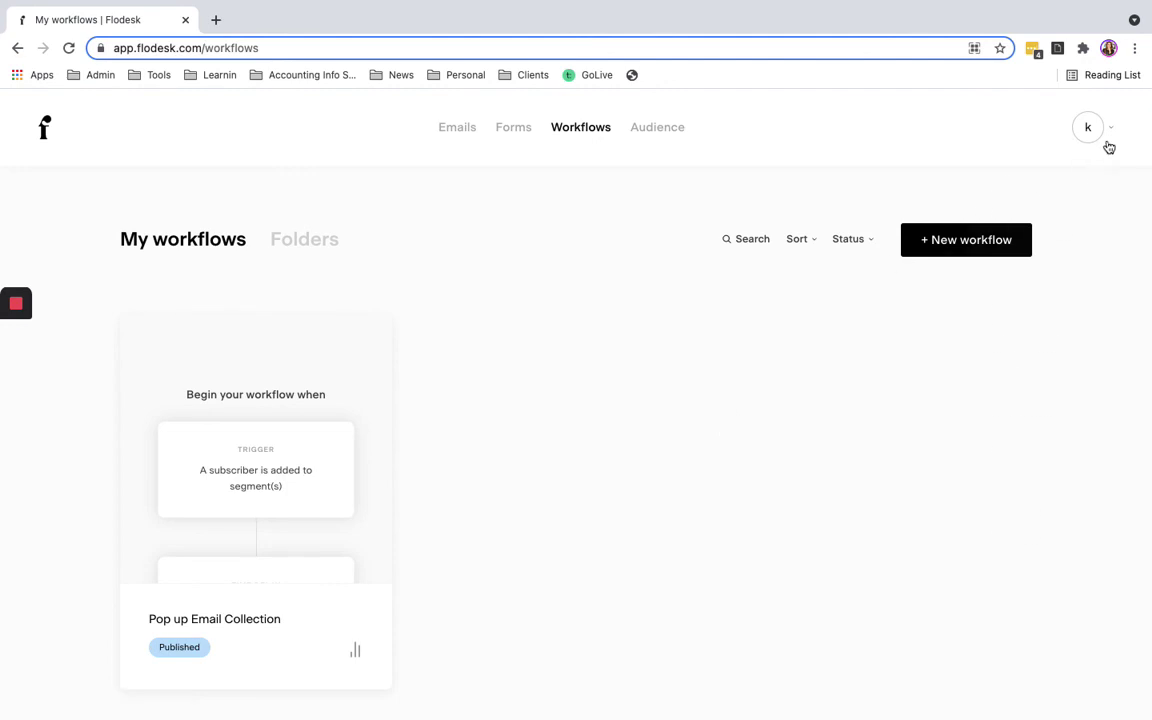
{"action": "mouse_move", "coordinate": [1109, 139]}
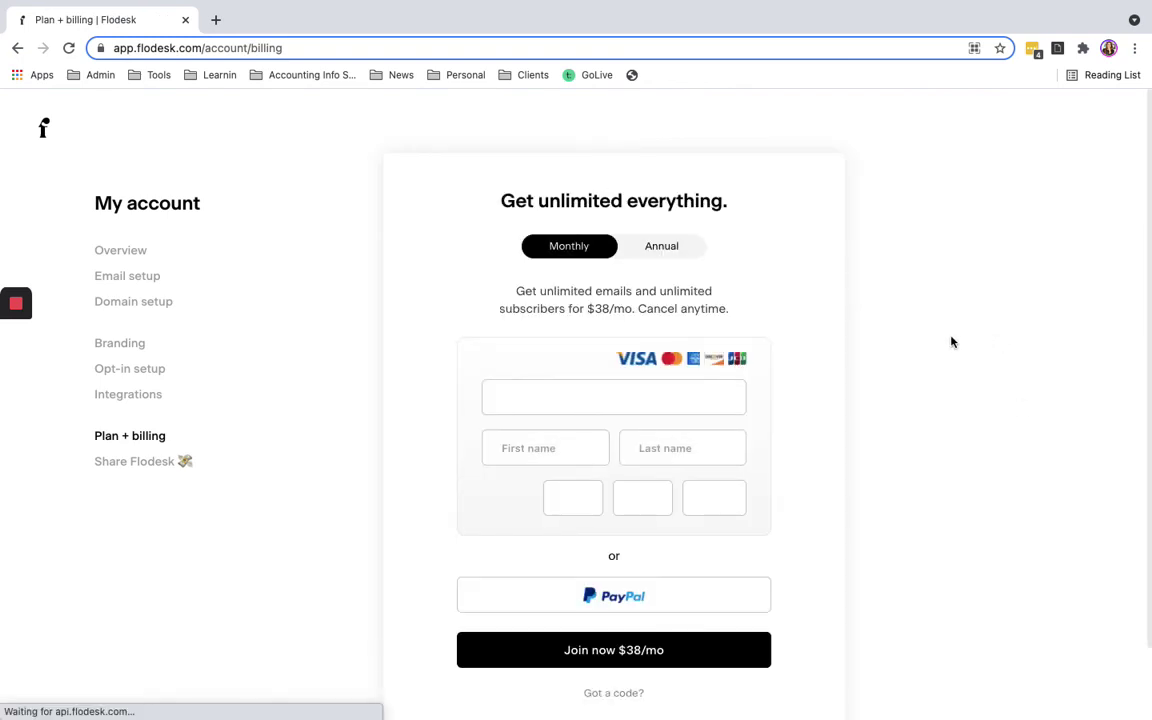
{"action": "scroll", "coordinate": [951, 340], "scroll_direction": "down", "scroll_amount": 1}
{"action": "scroll", "coordinate": [849, 253], "scroll_direction": "down", "scroll_amount": 1}
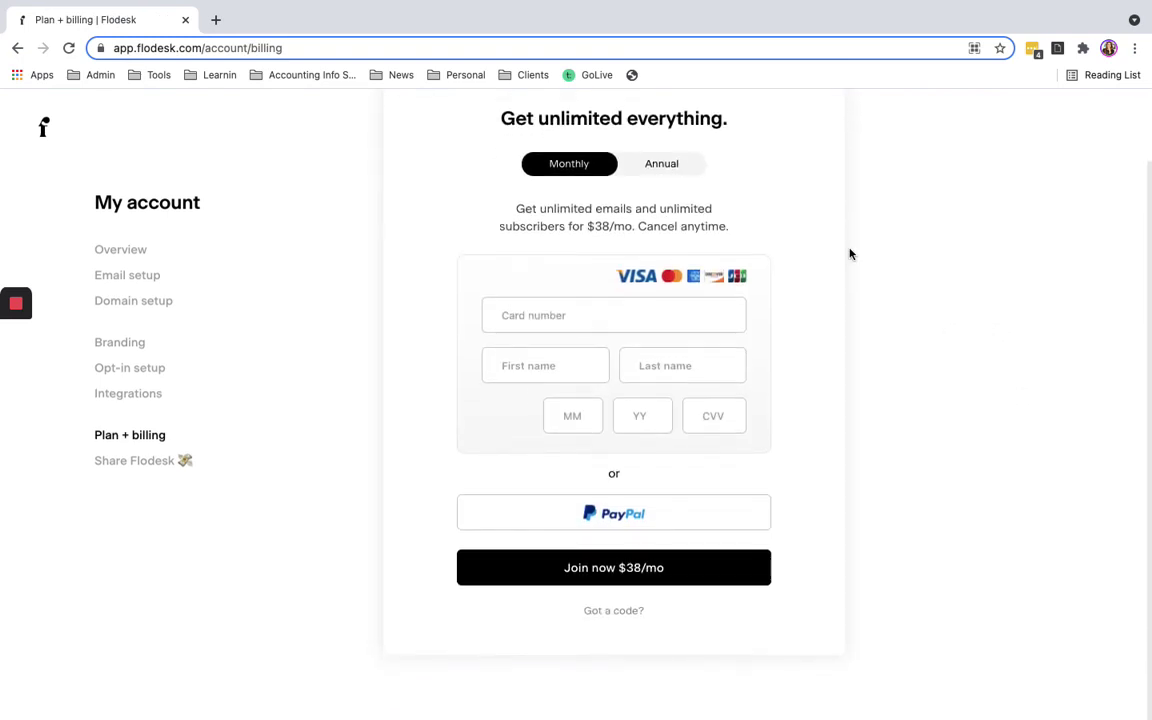